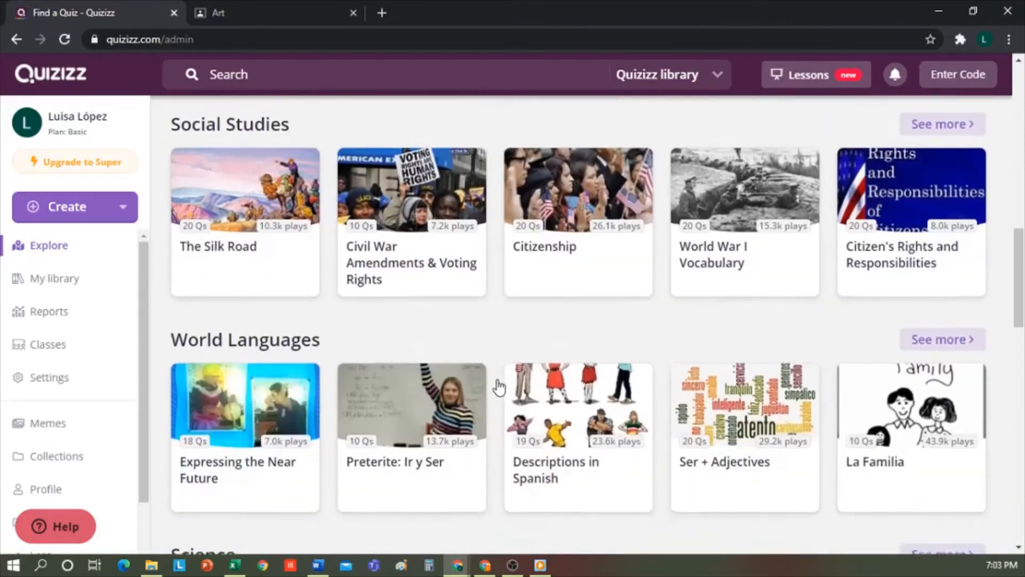
Step: Search the Quizizz library for quizzes on "Roman Art"
{"action": "scroll", "coordinate": [497, 385], "scroll_direction": "up", "scroll_amount": 15}
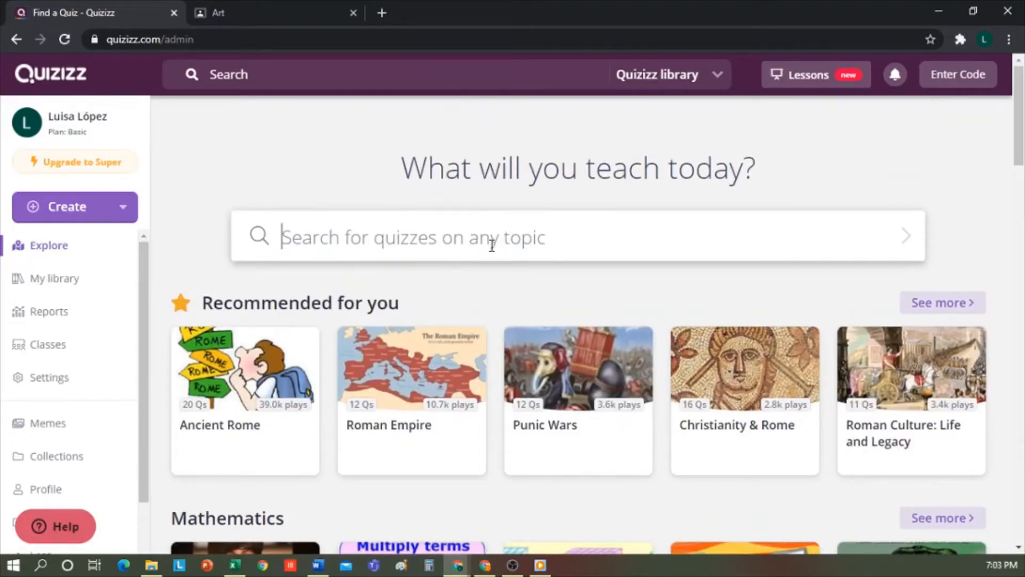
{"action": "type", "text": "Roman Ar"}
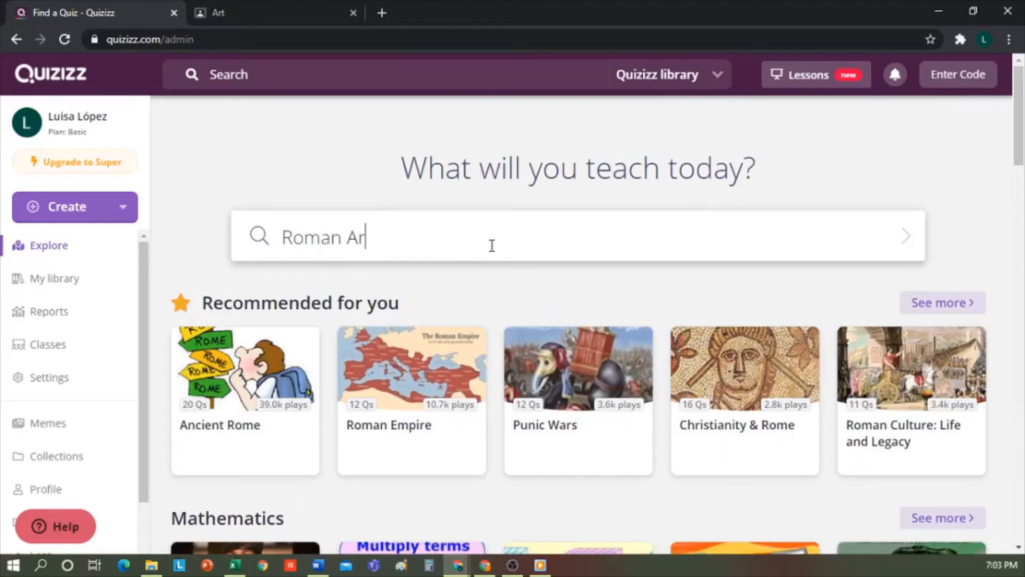
{"action": "type", "text": "t"}
{"action": "key", "text": "Return"}
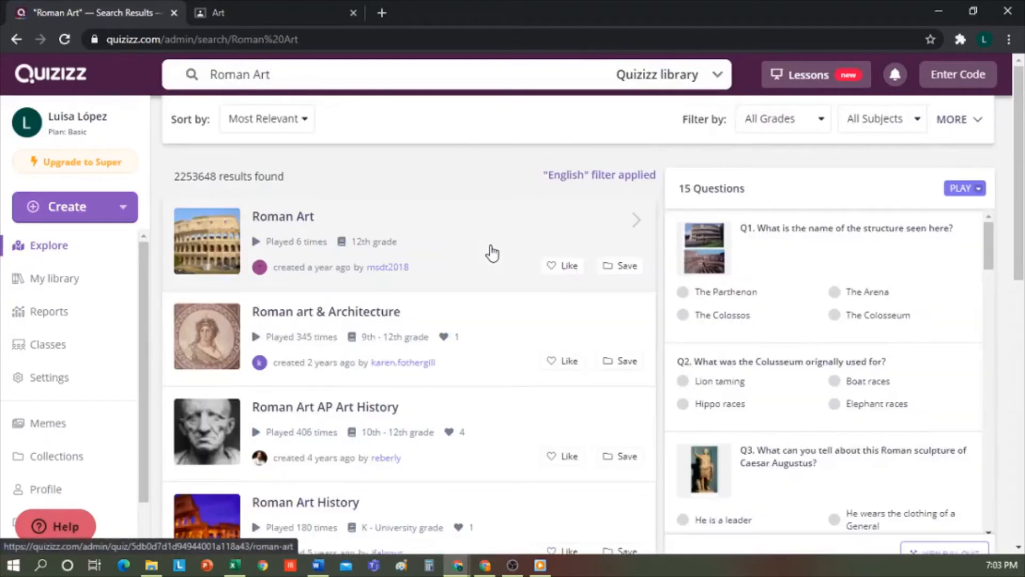
Step: Filter the results to content with 1 to 10 questions and open the "Roman art & Architecture" quiz
{"action": "left_click", "coordinate": [959, 120]}
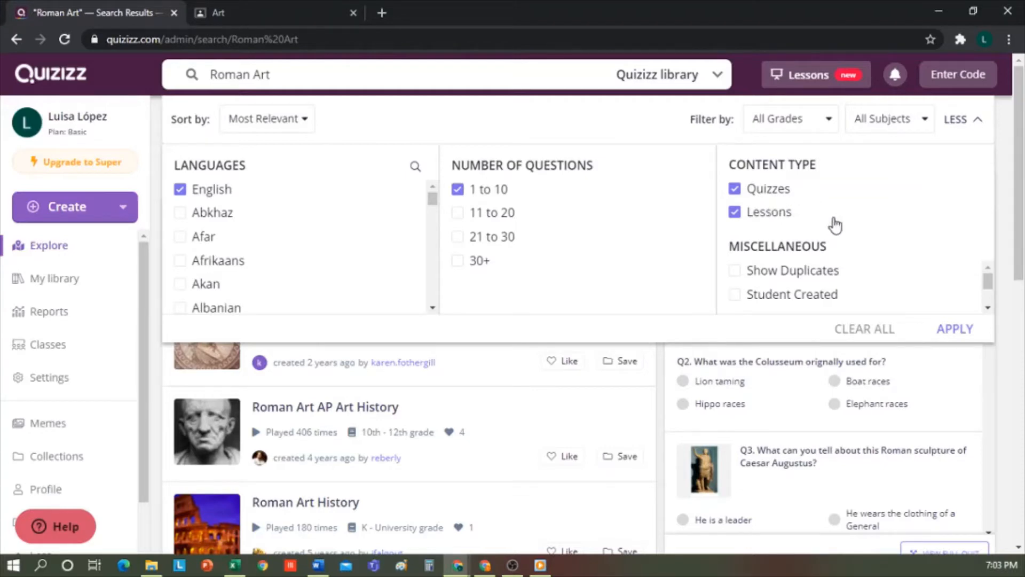
{"action": "left_click", "coordinate": [962, 327]}
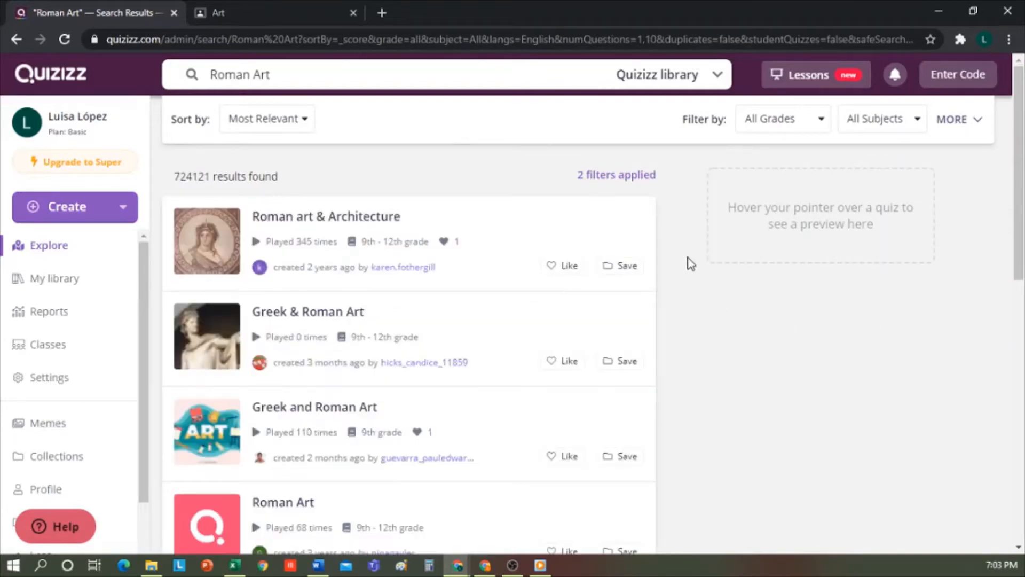
{"action": "mouse_move", "coordinate": [632, 251]}
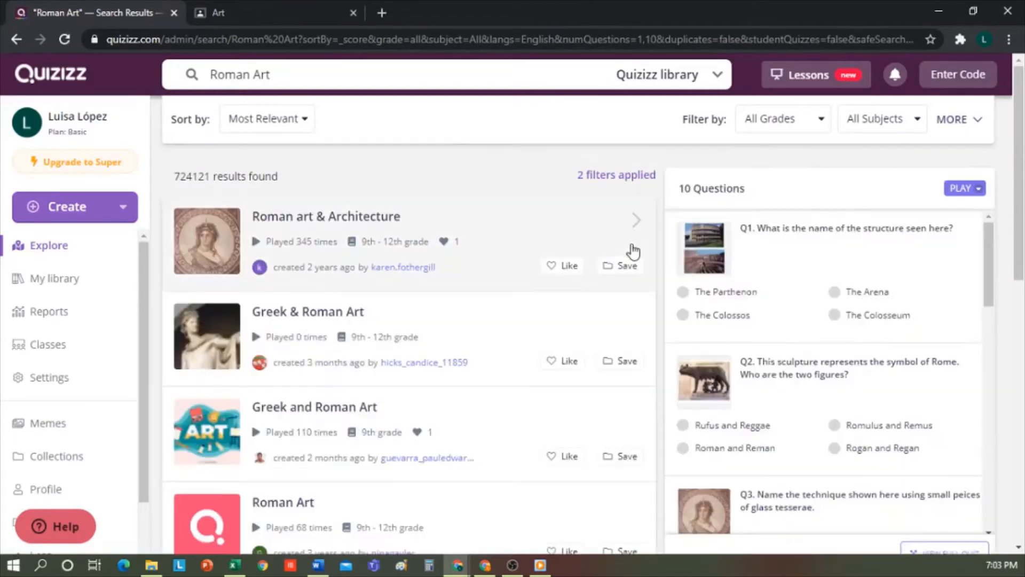
{"action": "left_click", "coordinate": [374, 226]}
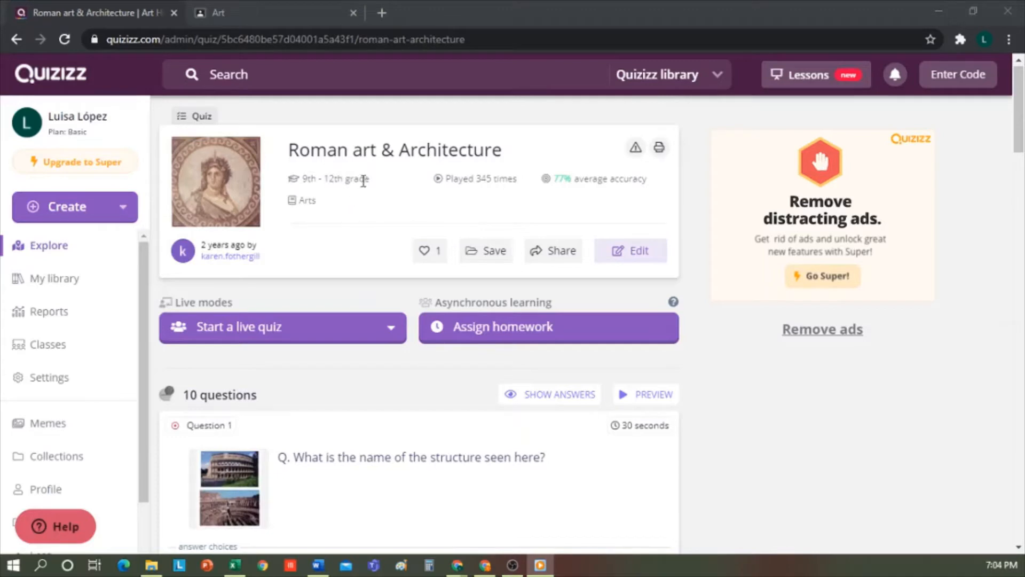
{"action": "mouse_move", "coordinate": [301, 179]}
{"action": "left_mouse_down"}
{"action": "mouse_move", "coordinate": [350, 184]}
{"action": "mouse_move", "coordinate": [300, 199]}
{"action": "left_mouse_up"}
{"action": "left_click", "coordinate": [462, 178]}
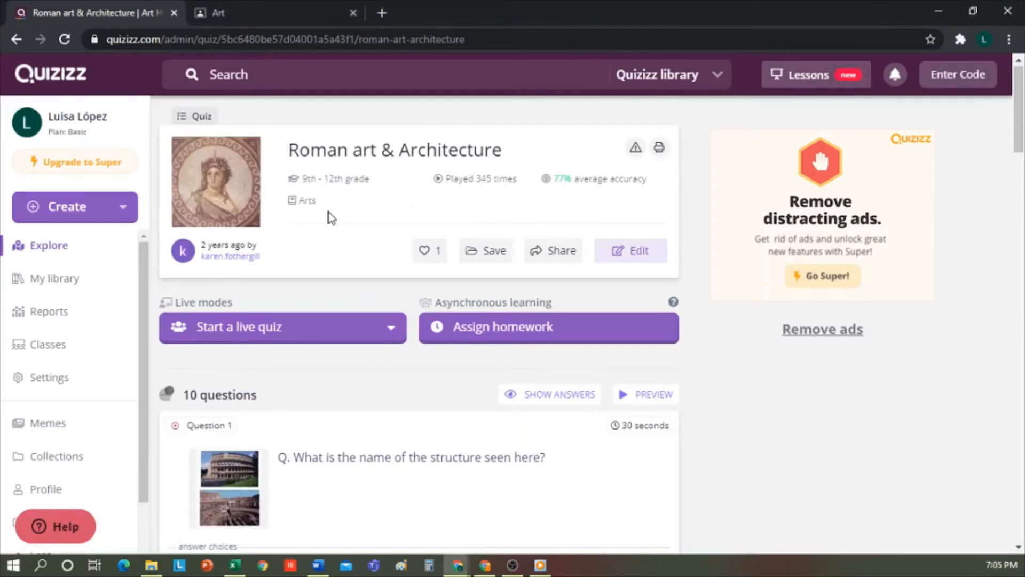
Step: Try the quiz in play mode, answer the first question with The Parthenon, continue to the second question and close the game
{"action": "left_click", "coordinate": [282, 328]}
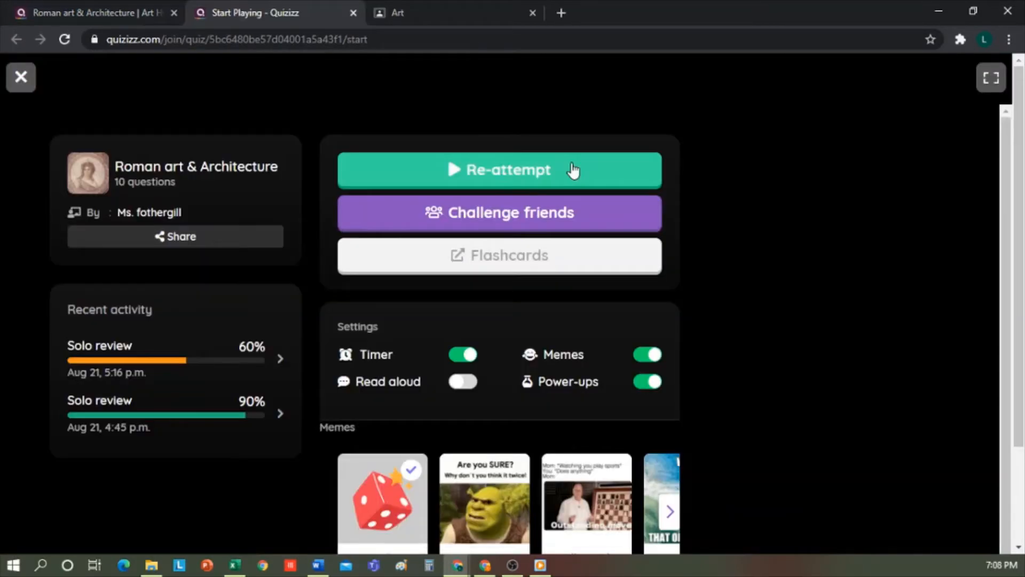
{"action": "left_click", "coordinate": [572, 169]}
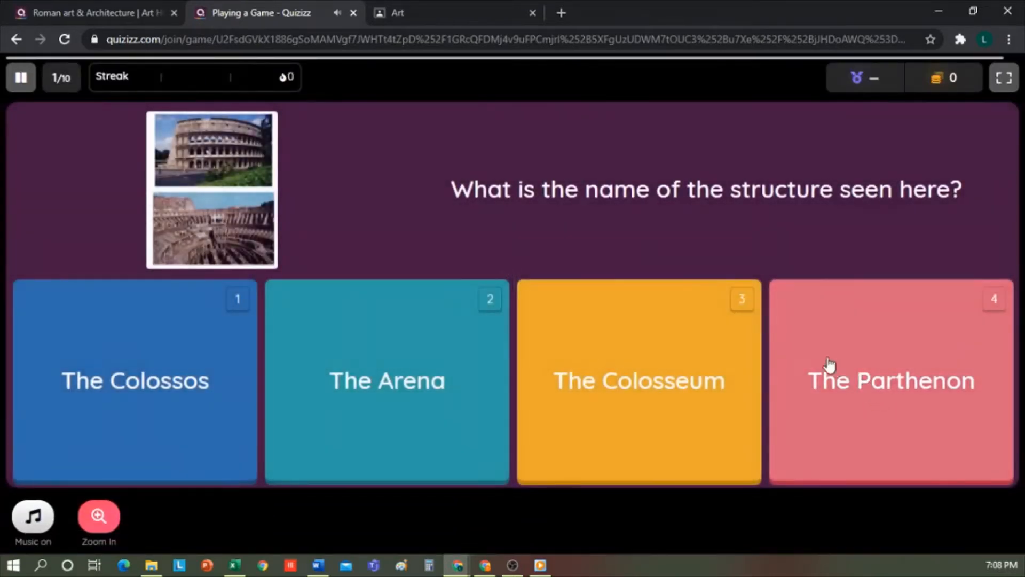
{"action": "left_click", "coordinate": [874, 392]}
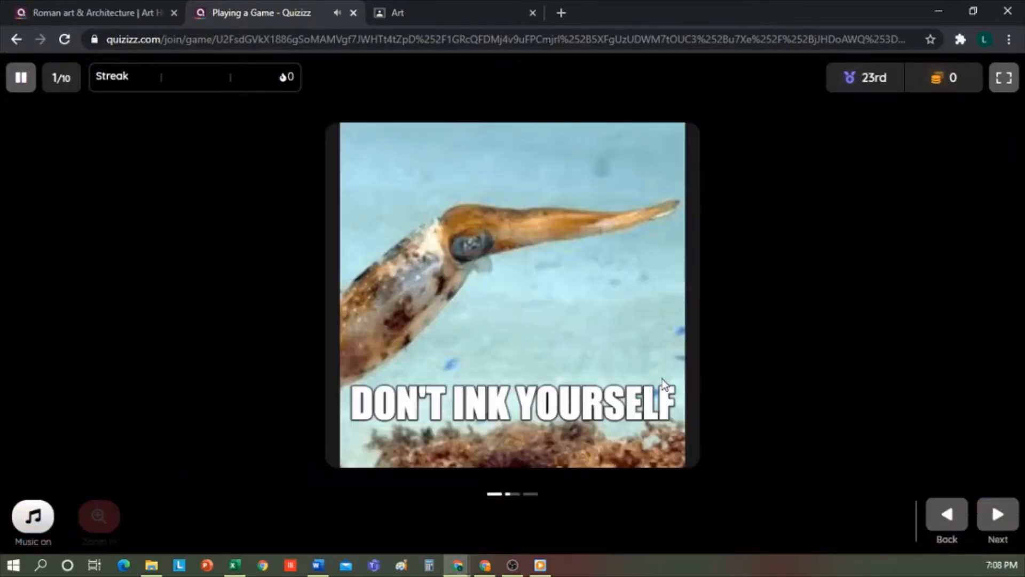
{"action": "left_click", "coordinate": [1004, 519]}
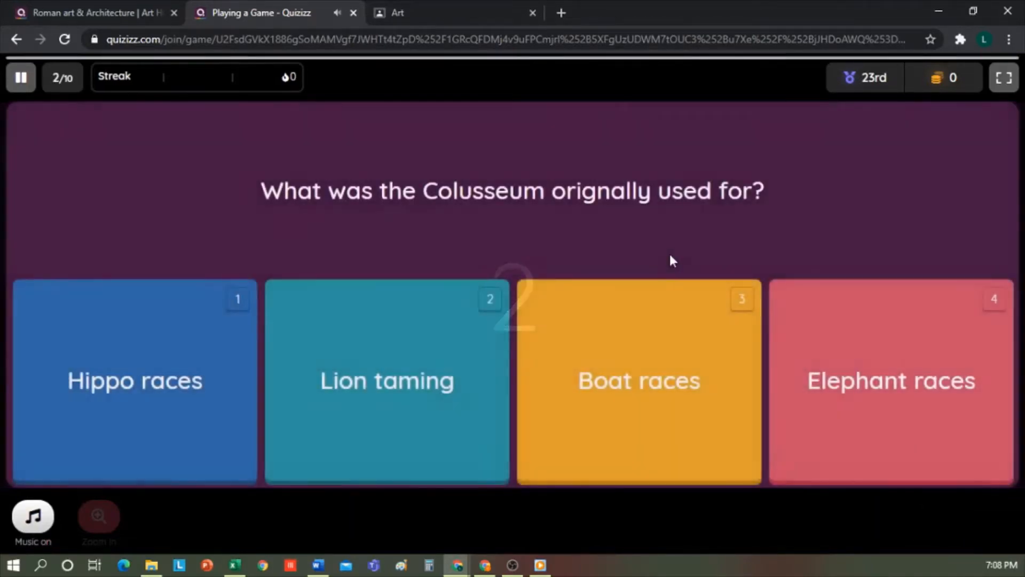
{"action": "left_click", "coordinate": [353, 13]}
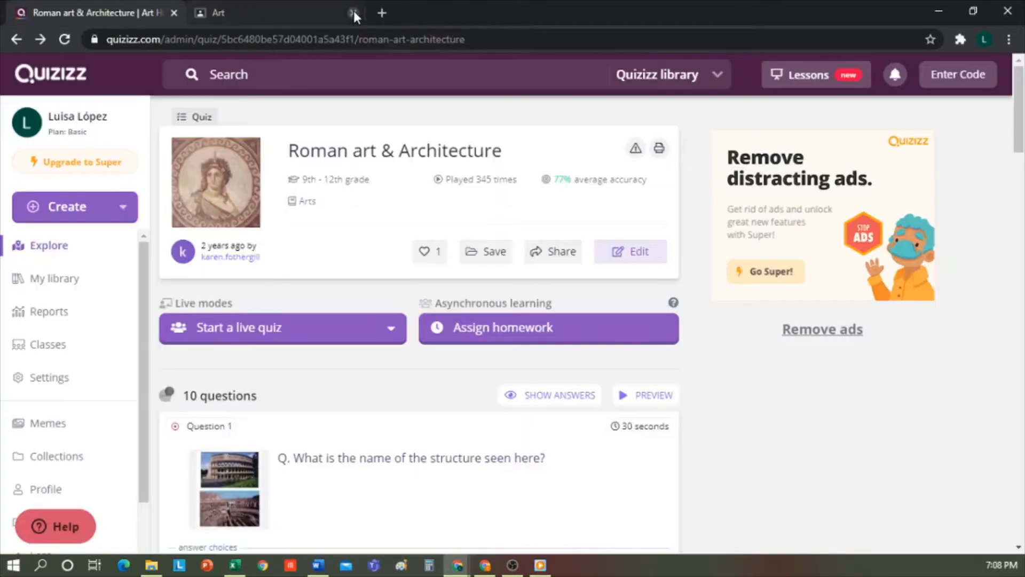
Step: Save the "Roman art & Architecture" quiz to the existing "Art and History" collection
{"action": "scroll", "coordinate": [528, 367], "scroll_direction": "down", "scroll_amount": 5}
{"action": "scroll", "coordinate": [528, 368], "scroll_direction": "up", "scroll_amount": 4}
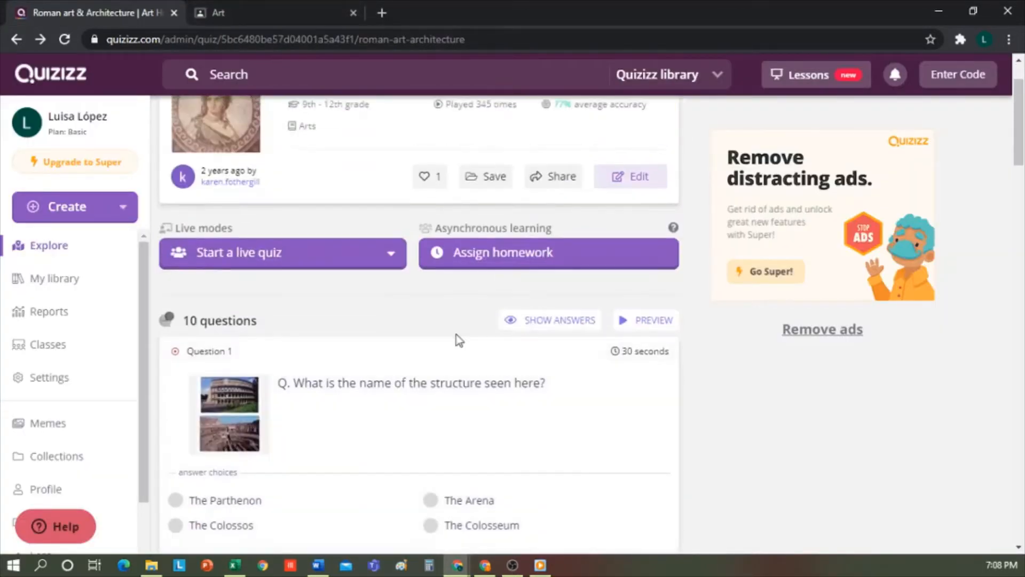
{"action": "scroll", "coordinate": [592, 400], "scroll_direction": "down", "scroll_amount": 5}
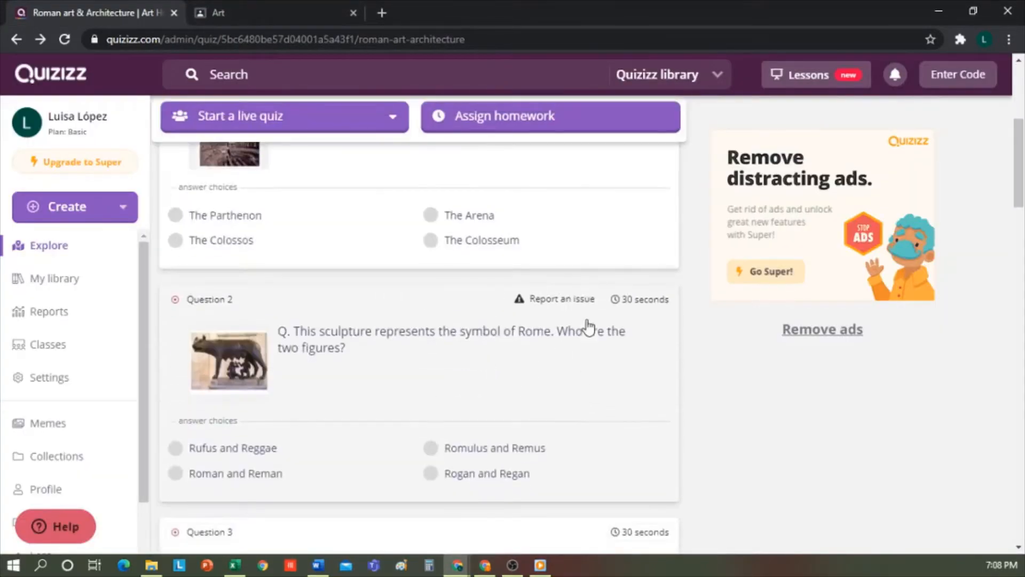
{"action": "scroll", "coordinate": [590, 400], "scroll_direction": "down", "scroll_amount": 2}
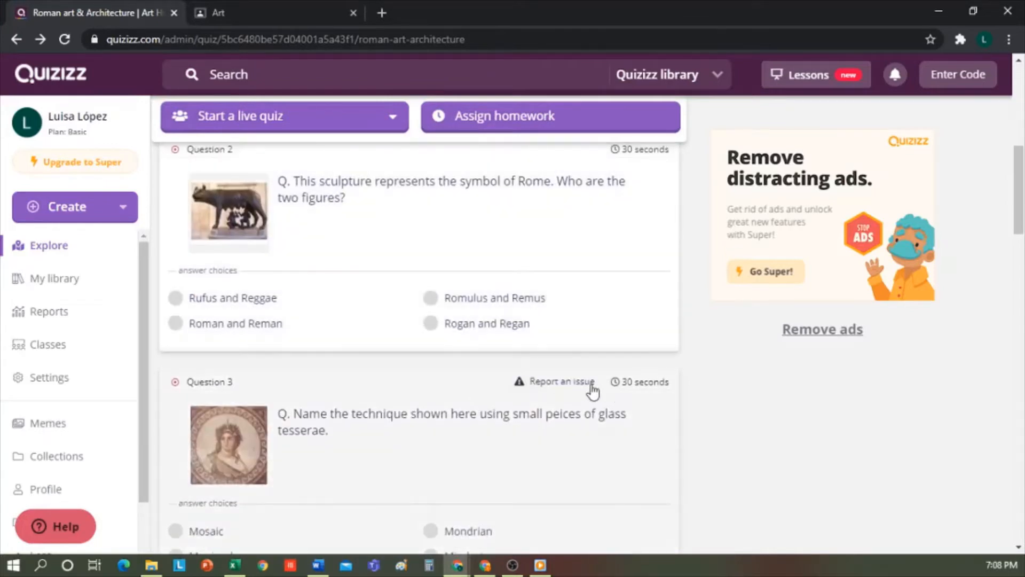
{"action": "scroll", "coordinate": [593, 392], "scroll_direction": "up", "scroll_amount": 5}
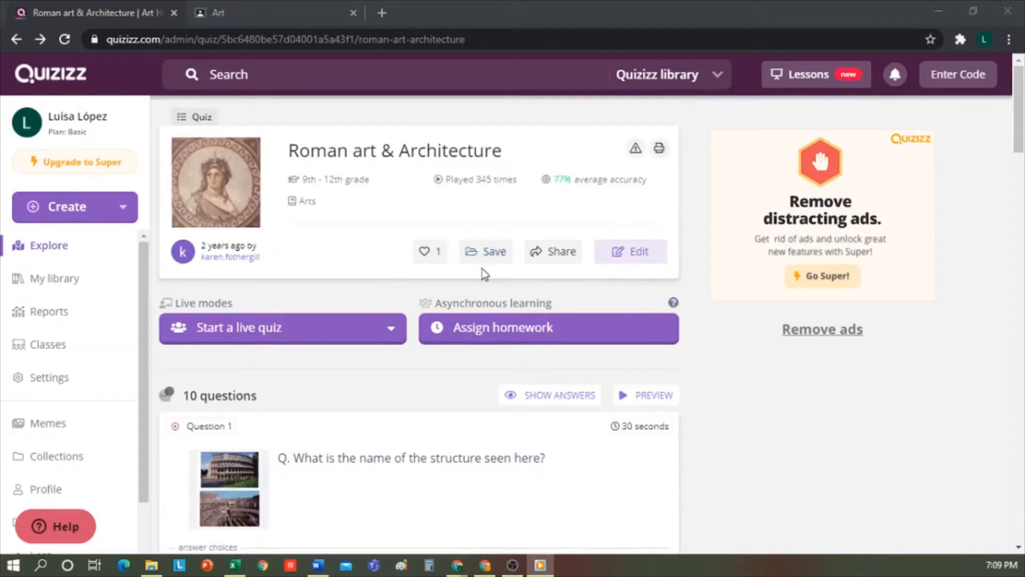
{"action": "left_click", "coordinate": [488, 255]}
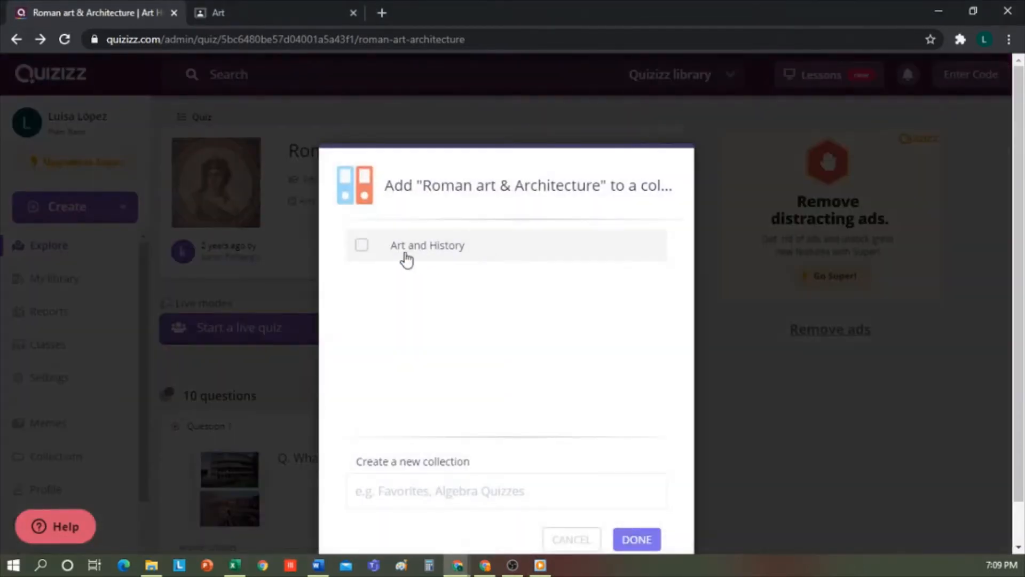
{"action": "left_click", "coordinate": [451, 252]}
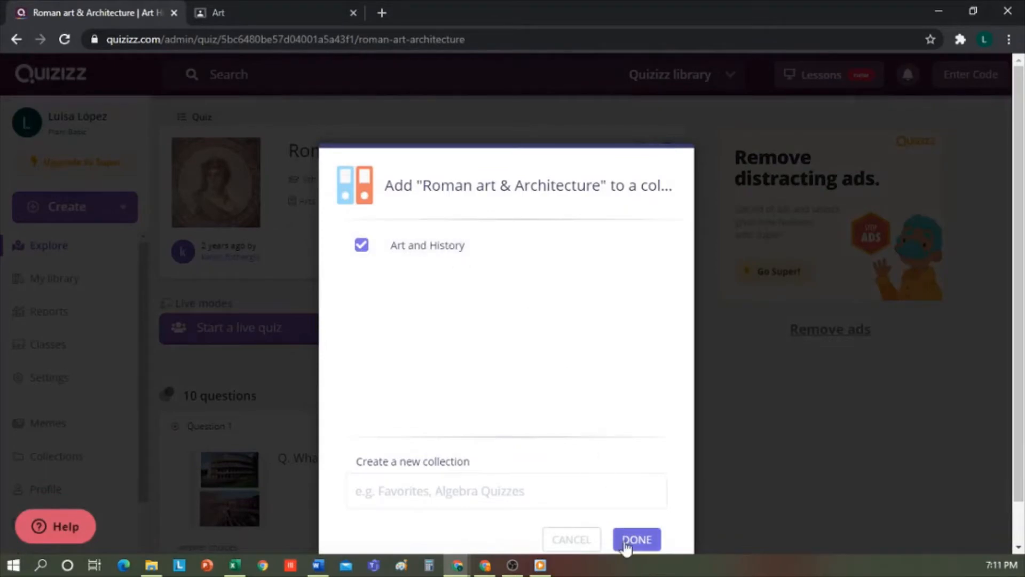
{"action": "left_click", "coordinate": [636, 540]}
Step: Return to the Explore page and search for quizzes on "Roman art"
{"action": "left_click", "coordinate": [62, 249]}
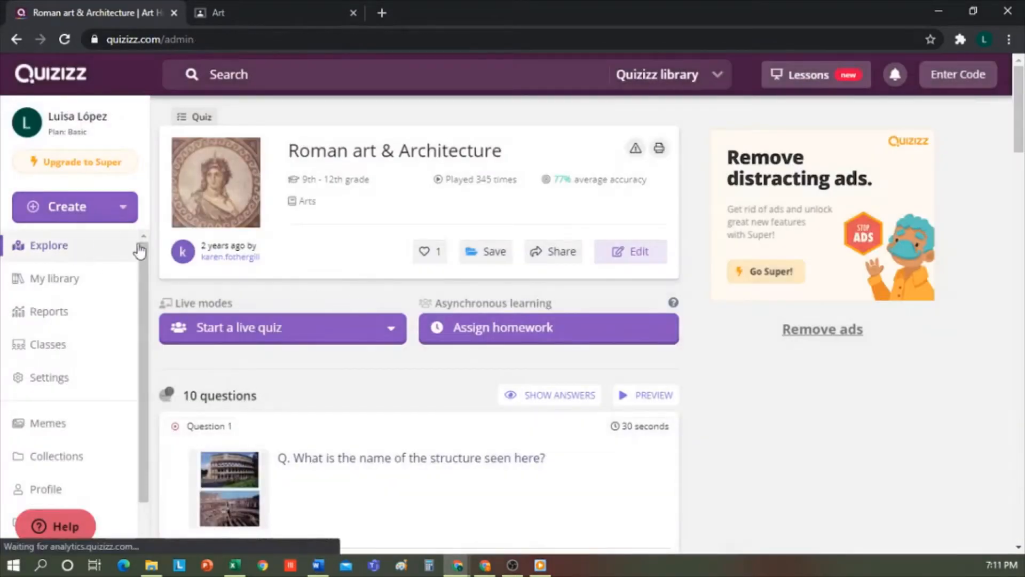
{"action": "left_click", "coordinate": [403, 235]}
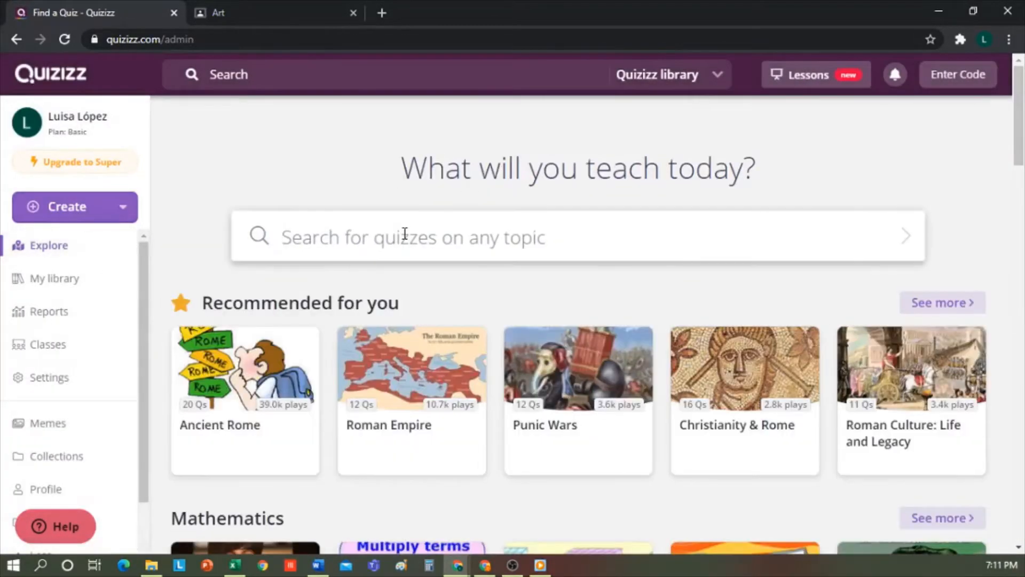
{"action": "type", "text": "Roman art"}
{"action": "key", "text": "Return"}
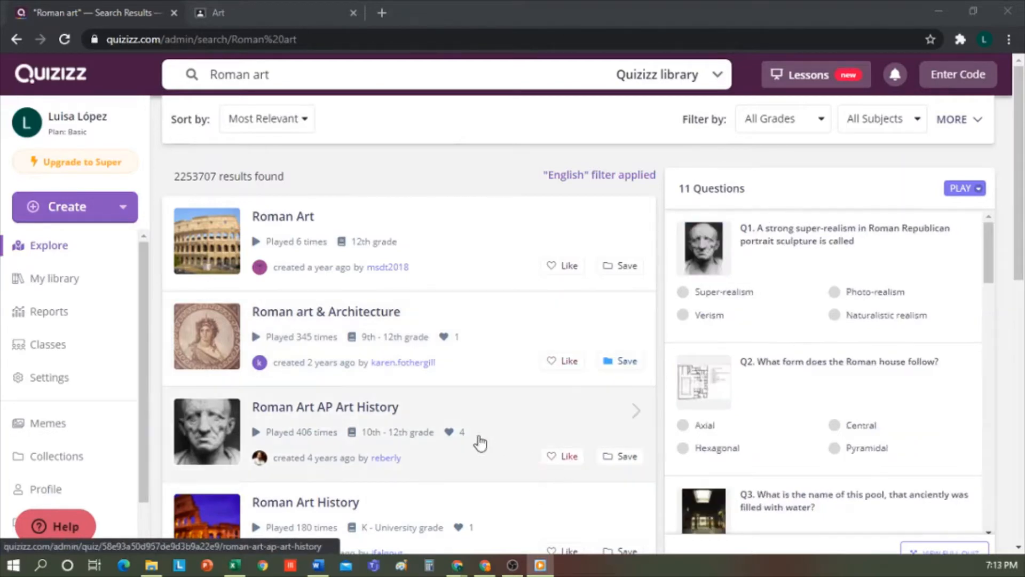
Step: View the quizzes in My library, including the Created by me and Liked lists
{"action": "left_click", "coordinate": [70, 280]}
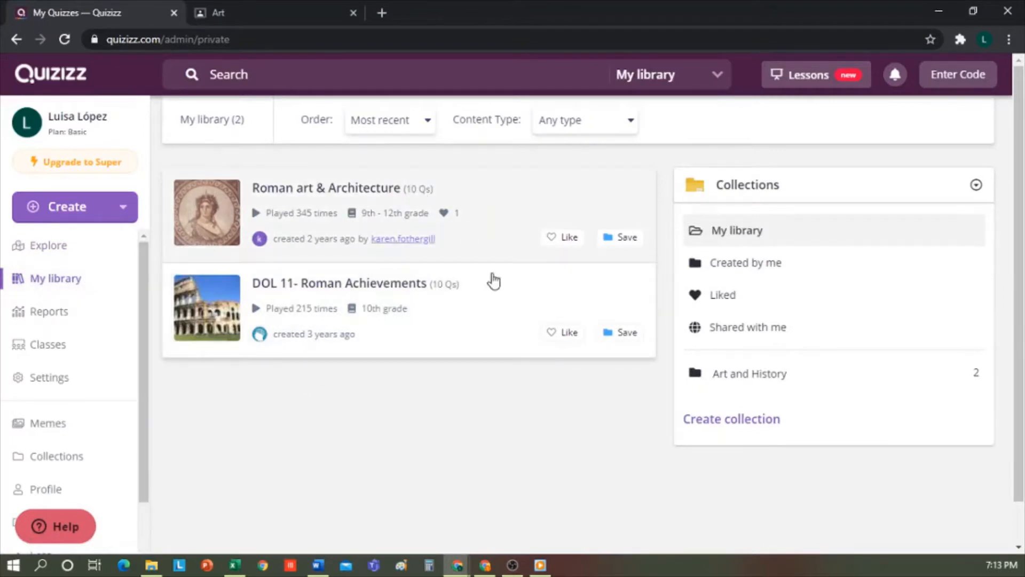
{"action": "left_click", "coordinate": [765, 265]}
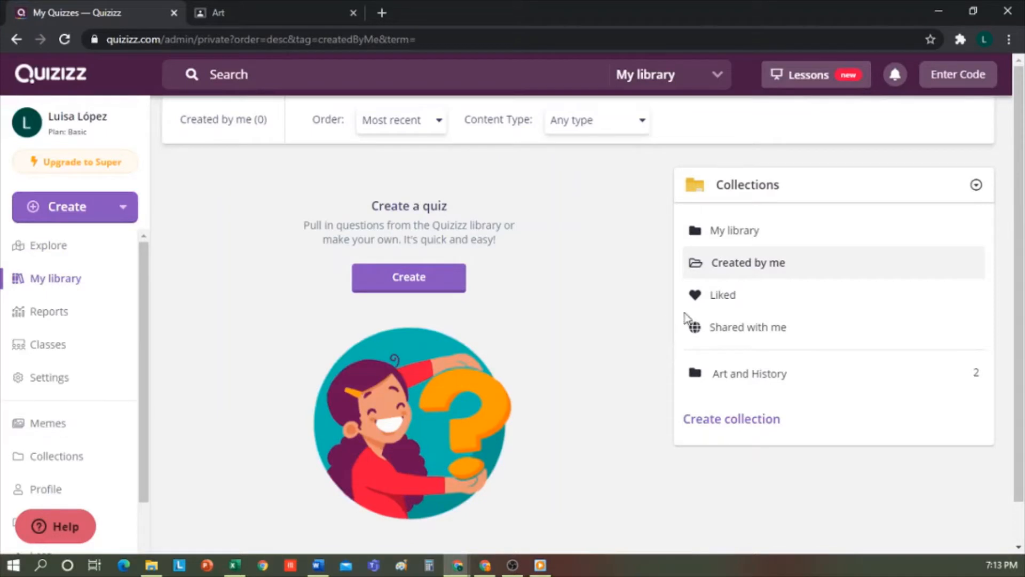
{"action": "left_click", "coordinate": [761, 298]}
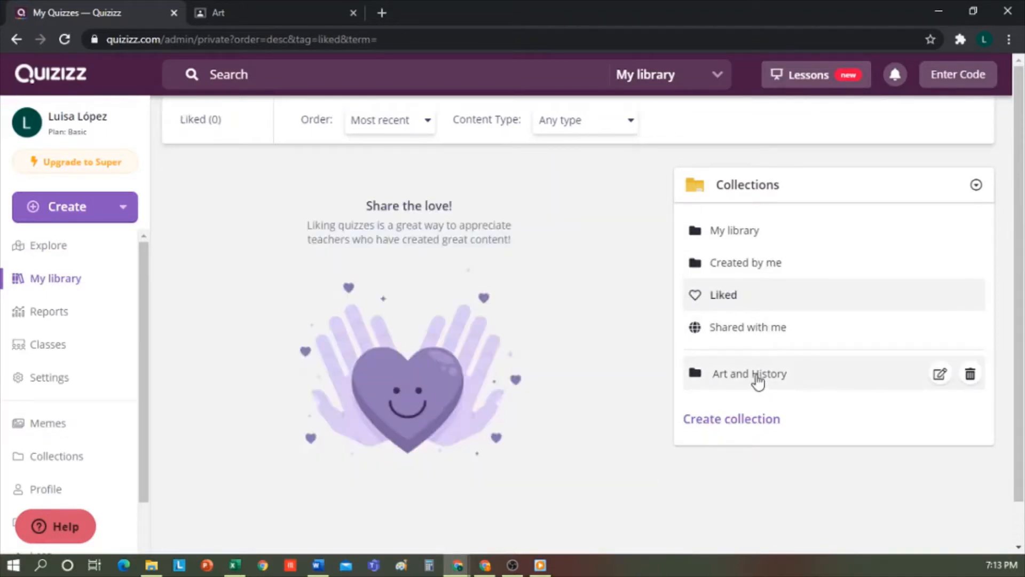
Step: Create a new private collection named "Art"
{"action": "left_click", "coordinate": [741, 422]}
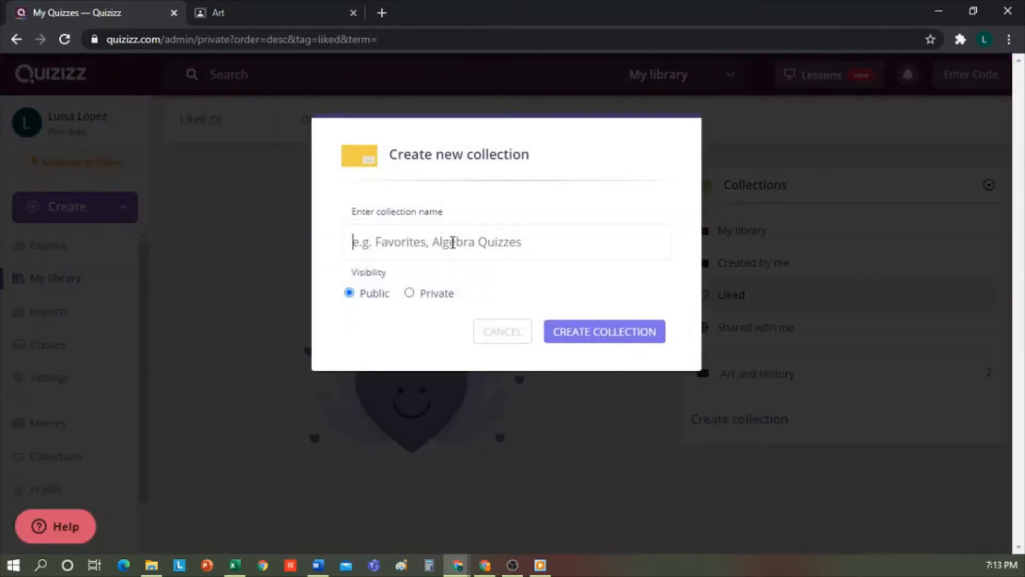
{"action": "type", "text": "Art"}
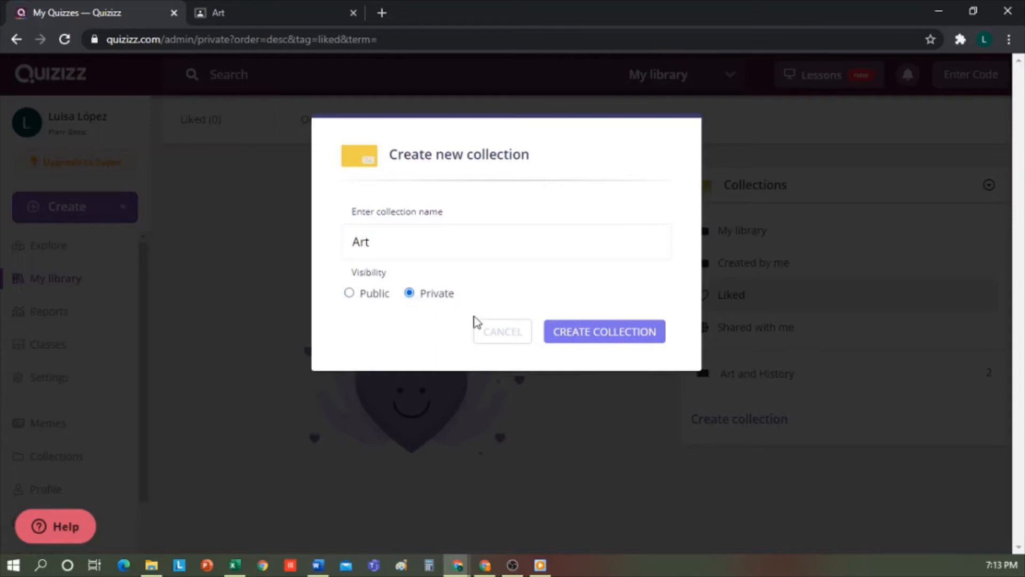
{"action": "left_click", "coordinate": [630, 338]}
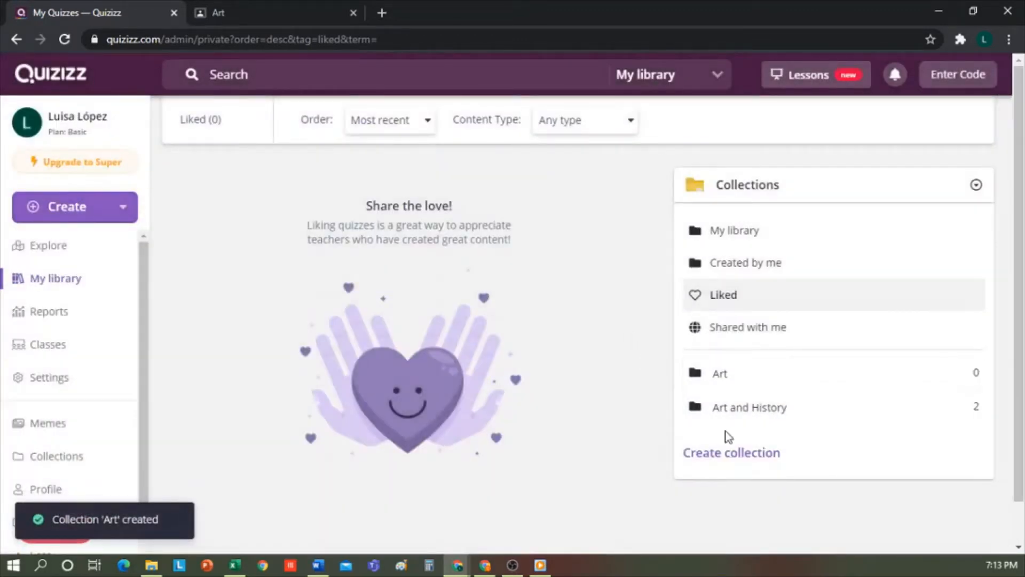
Step: Open the report for the "DOL 11- Roman Achievements" team quiz and review its participant results
{"action": "left_click", "coordinate": [45, 310]}
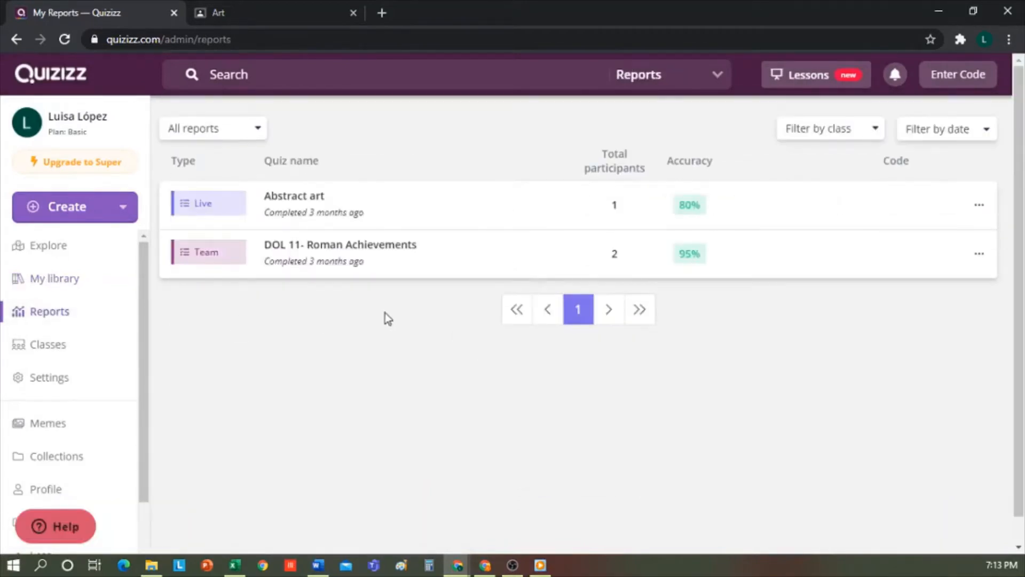
{"action": "left_click", "coordinate": [464, 262]}
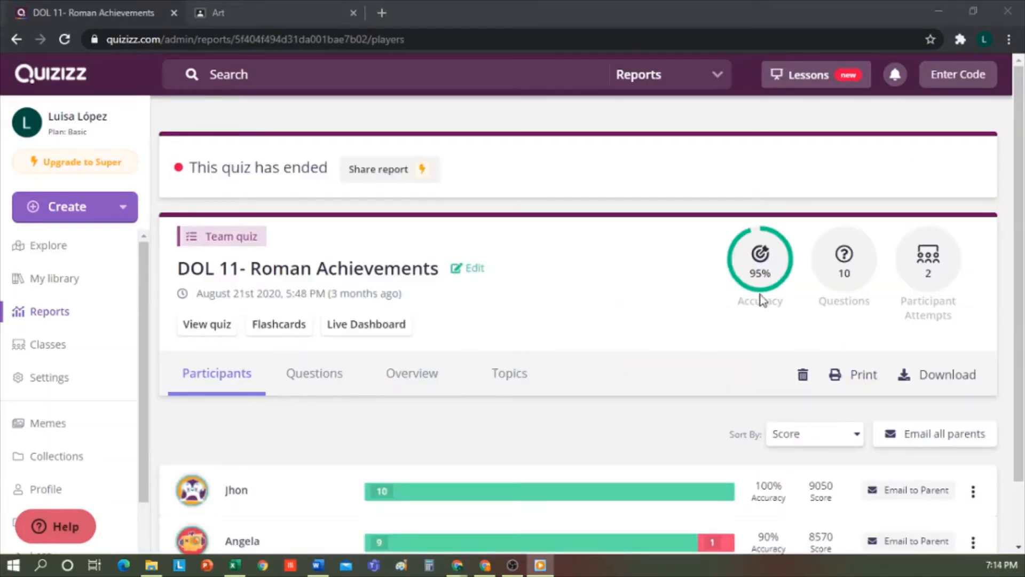
{"action": "scroll", "coordinate": [761, 306], "scroll_direction": "down", "scroll_amount": 2}
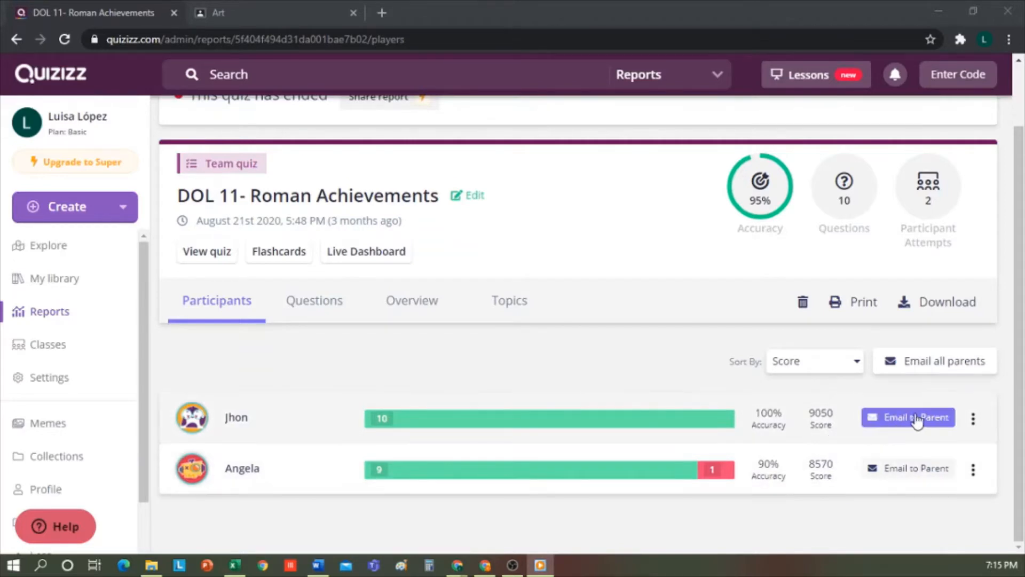
{"action": "left_click", "coordinate": [917, 419]}
{"action": "left_click", "coordinate": [484, 182]}
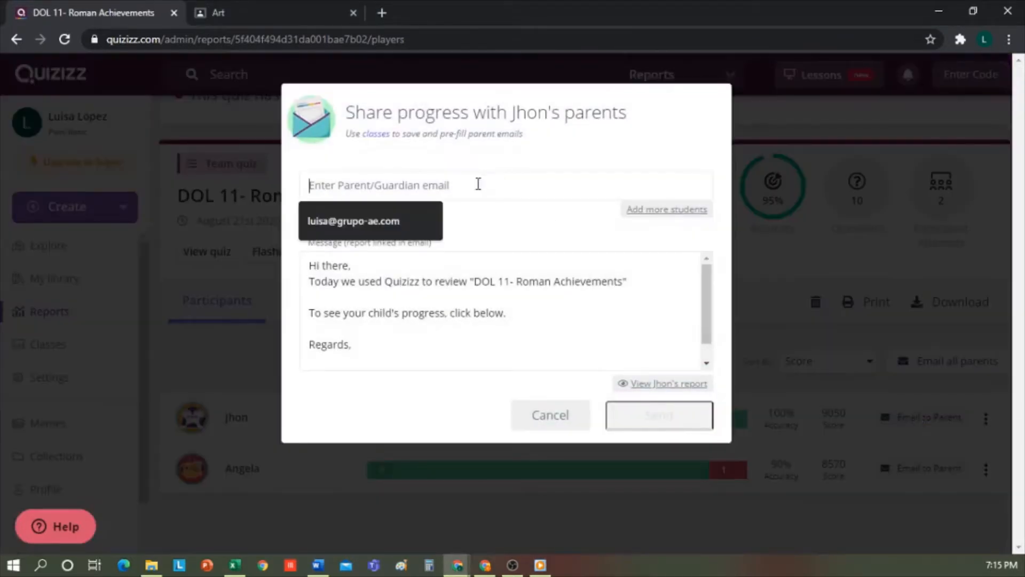
{"action": "left_click", "coordinate": [359, 221]}
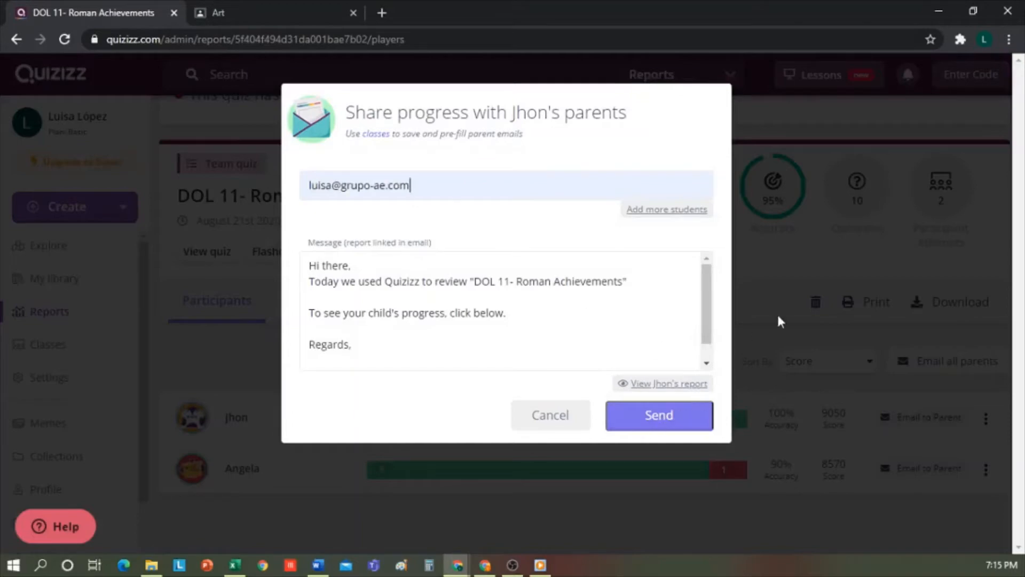
{"action": "left_click", "coordinate": [564, 414]}
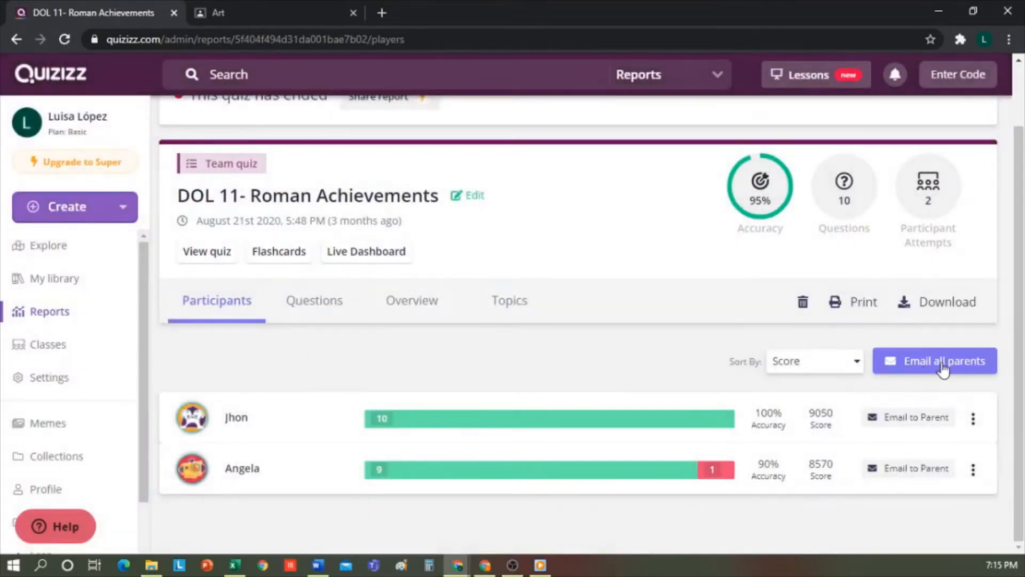
Step: Open the form for sharing progress with all parents, and close it without sending
{"action": "left_click", "coordinate": [906, 359]}
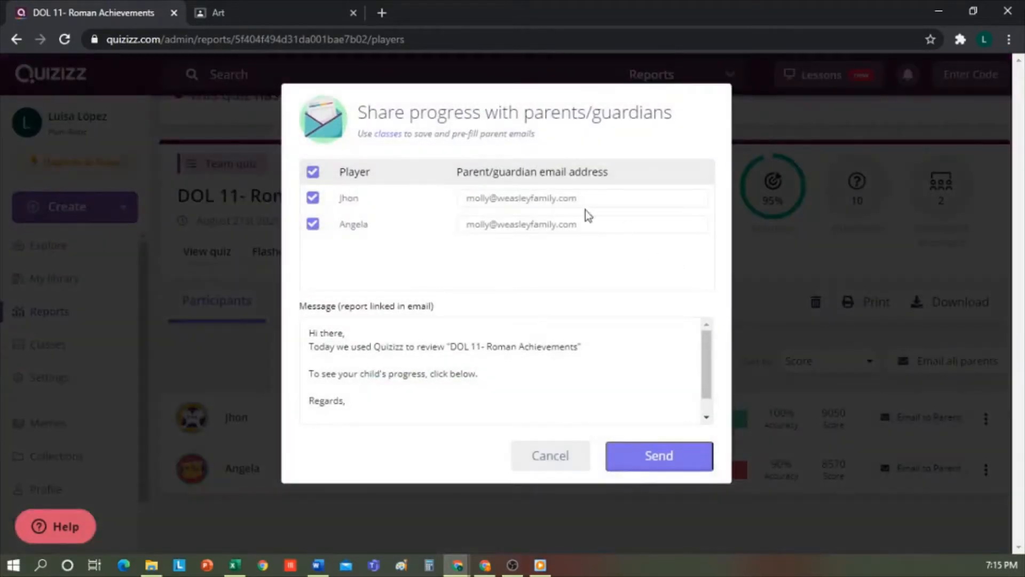
{"action": "left_click", "coordinate": [572, 456]}
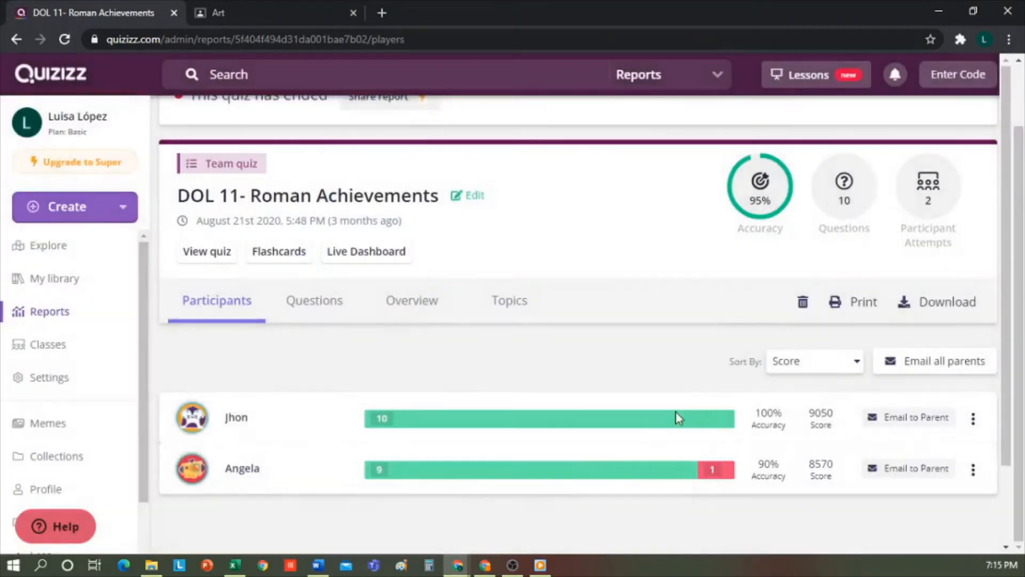
Step: Review the answer breakdown for each question in the "DOL 11- Roman Achievements" report
{"action": "left_click", "coordinate": [325, 311]}
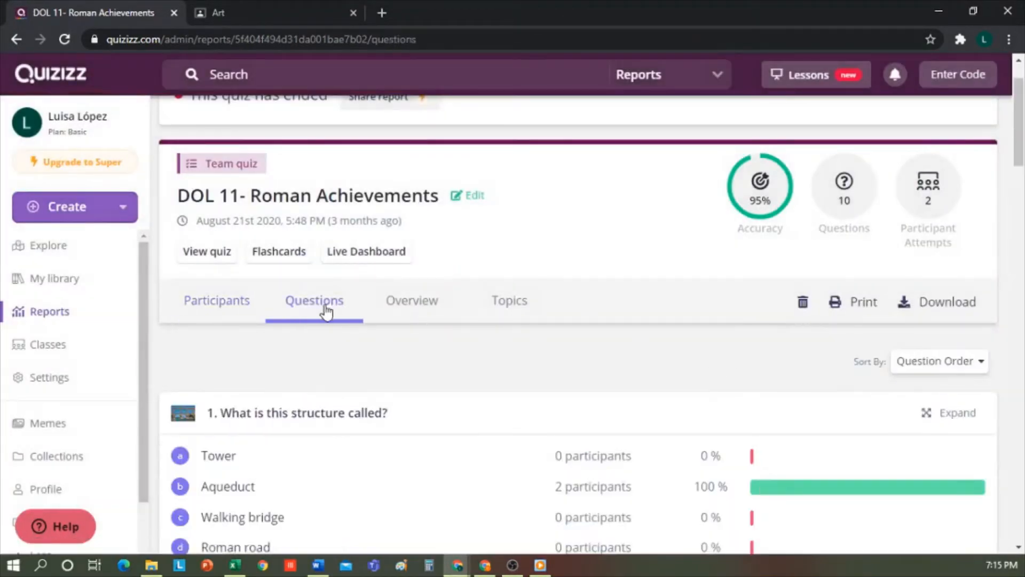
{"action": "scroll", "coordinate": [587, 344], "scroll_direction": "down", "scroll_amount": 3}
{"action": "scroll", "coordinate": [480, 293], "scroll_direction": "down", "scroll_amount": 5}
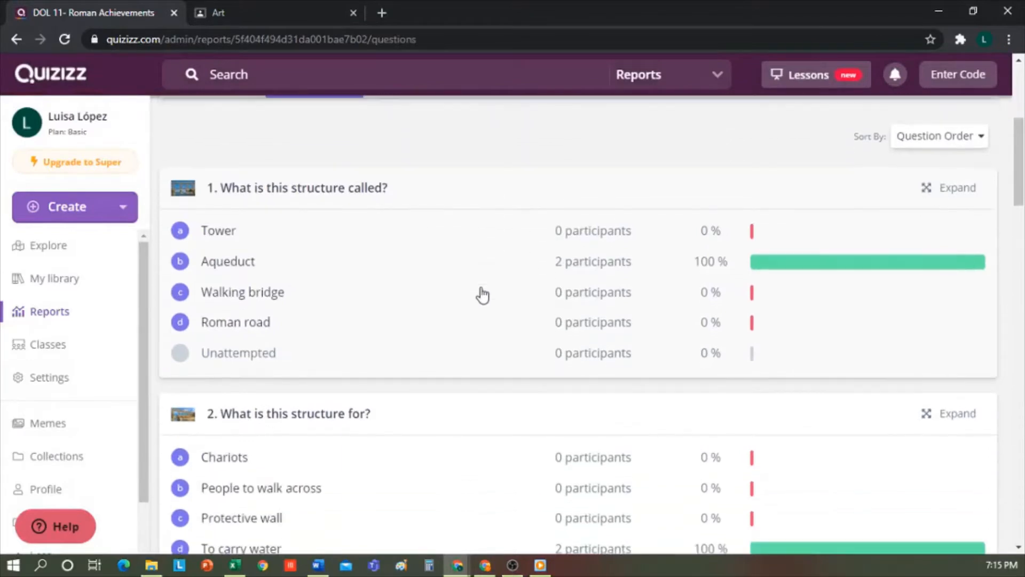
{"action": "scroll", "coordinate": [492, 298], "scroll_direction": "down", "scroll_amount": 4}
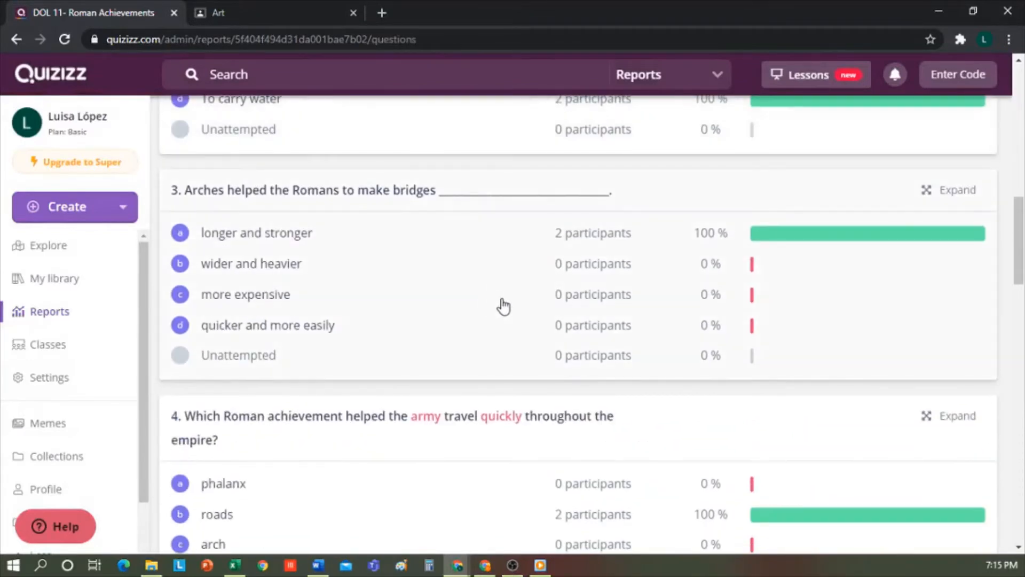
{"action": "scroll", "coordinate": [502, 310], "scroll_direction": "down", "scroll_amount": 5}
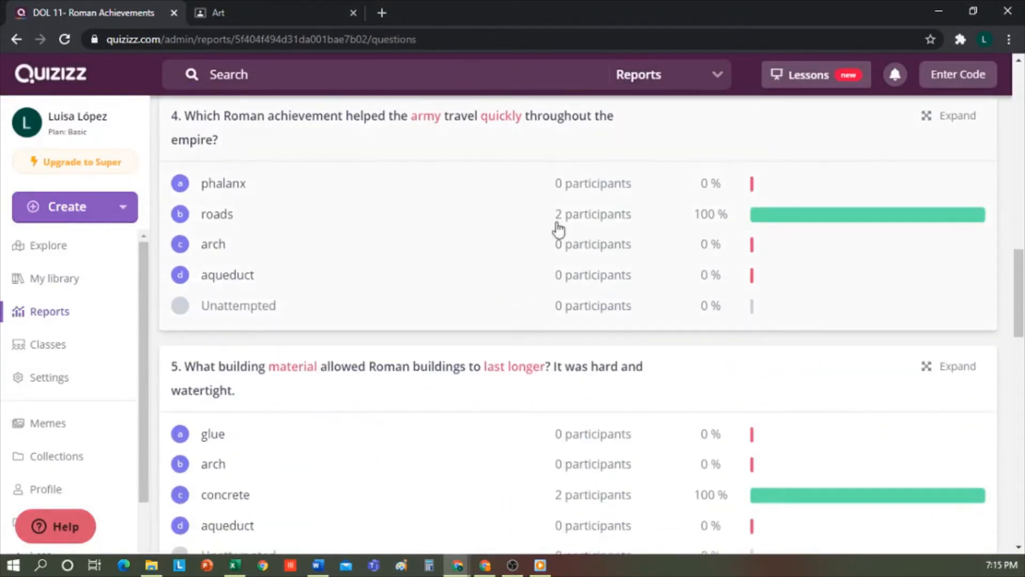
{"action": "scroll", "coordinate": [543, 329], "scroll_direction": "down", "scroll_amount": 4}
{"action": "scroll", "coordinate": [544, 328], "scroll_direction": "down", "scroll_amount": 18}
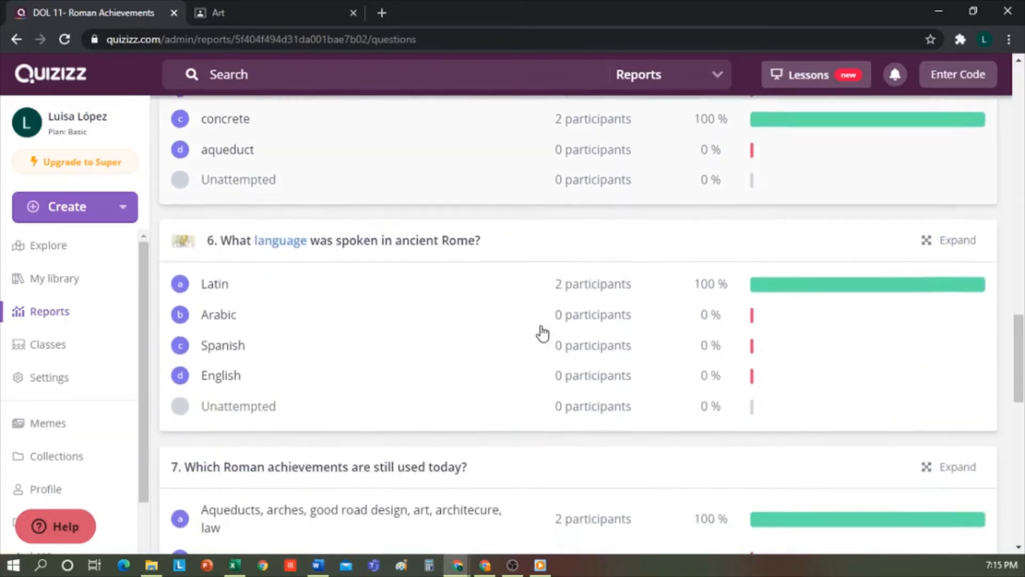
{"action": "scroll", "coordinate": [543, 333], "scroll_direction": "down", "scroll_amount": 1}
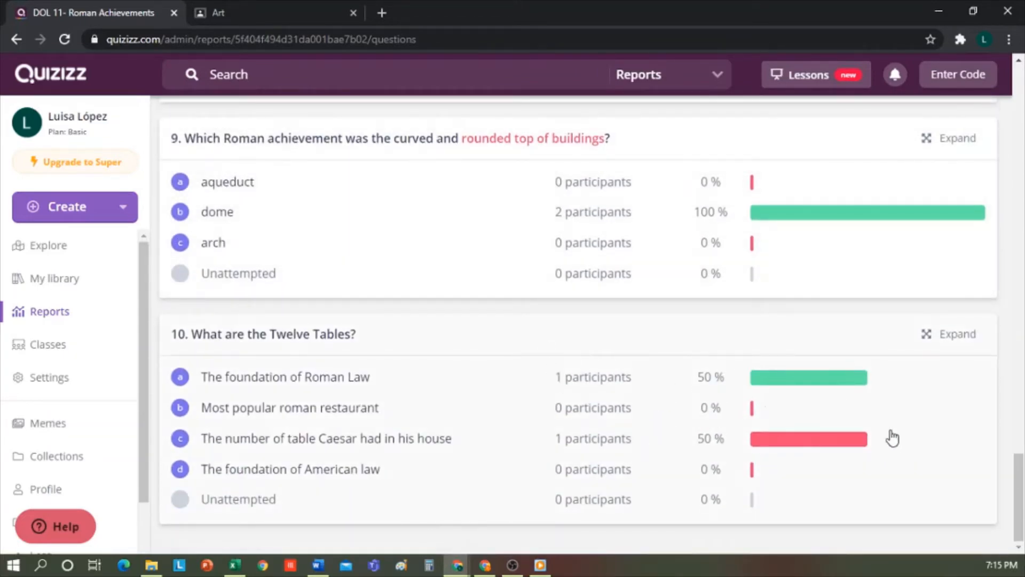
{"action": "scroll", "coordinate": [893, 438], "scroll_direction": "up", "scroll_amount": 20}
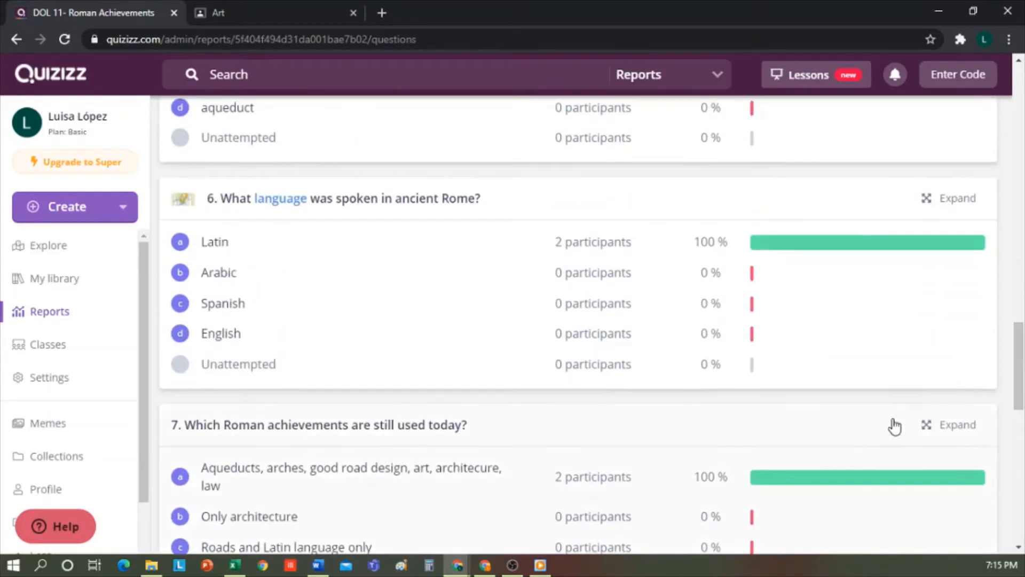
{"action": "scroll", "coordinate": [895, 425], "scroll_direction": "up", "scroll_amount": 10}
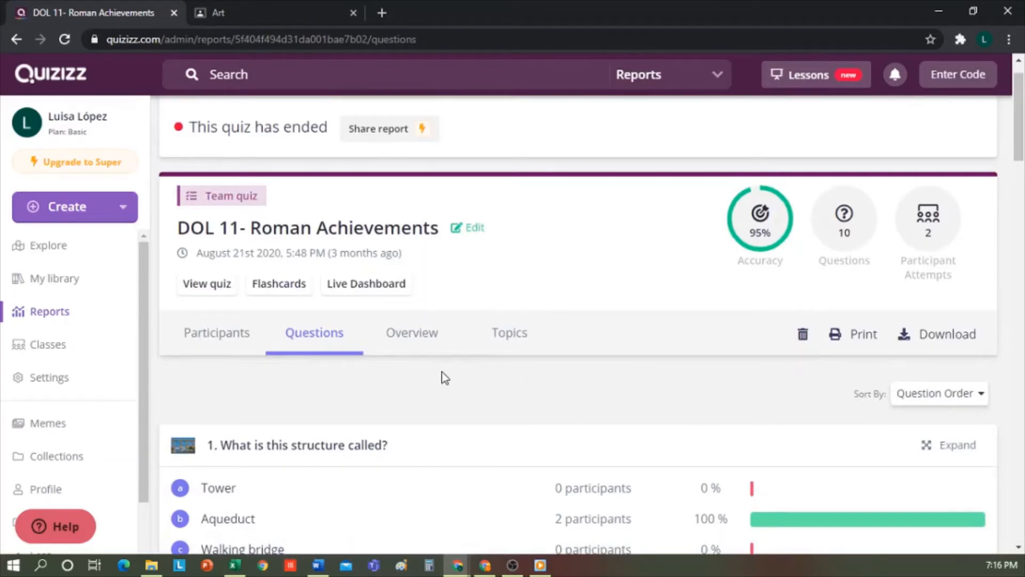
Step: Show the report's overview and inspect individual participants' answers to single questions in the grid
{"action": "left_click", "coordinate": [406, 342]}
{"action": "scroll", "coordinate": [545, 365], "scroll_direction": "down", "scroll_amount": 1}
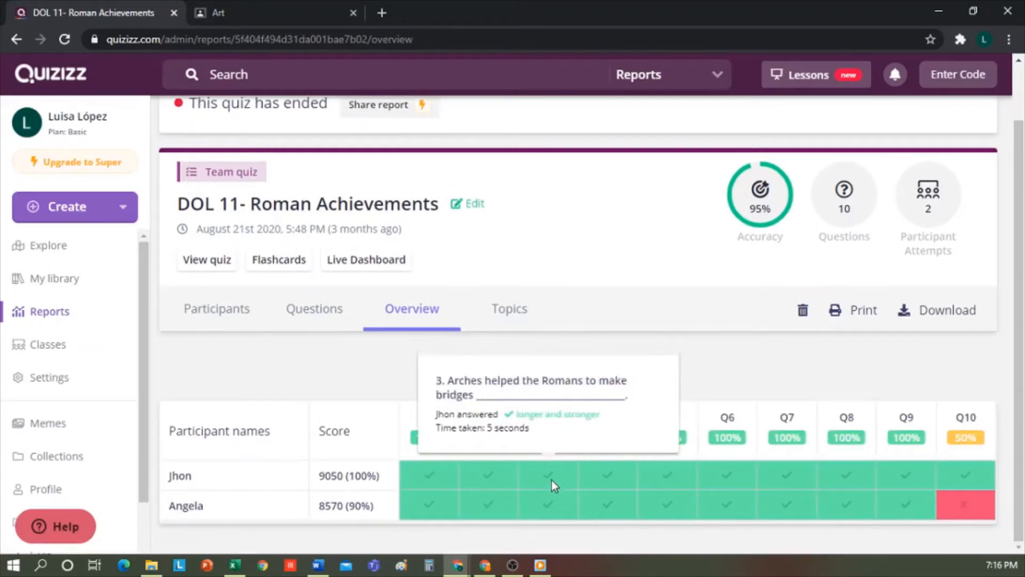
{"action": "key", "text": "alt+Tab"}
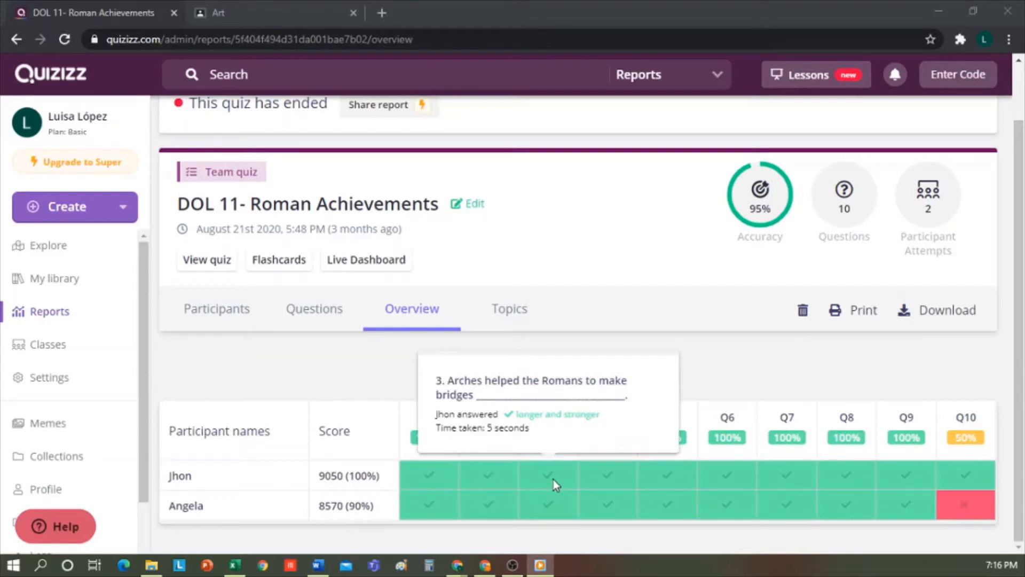
{"action": "mouse_move", "coordinate": [987, 508]}
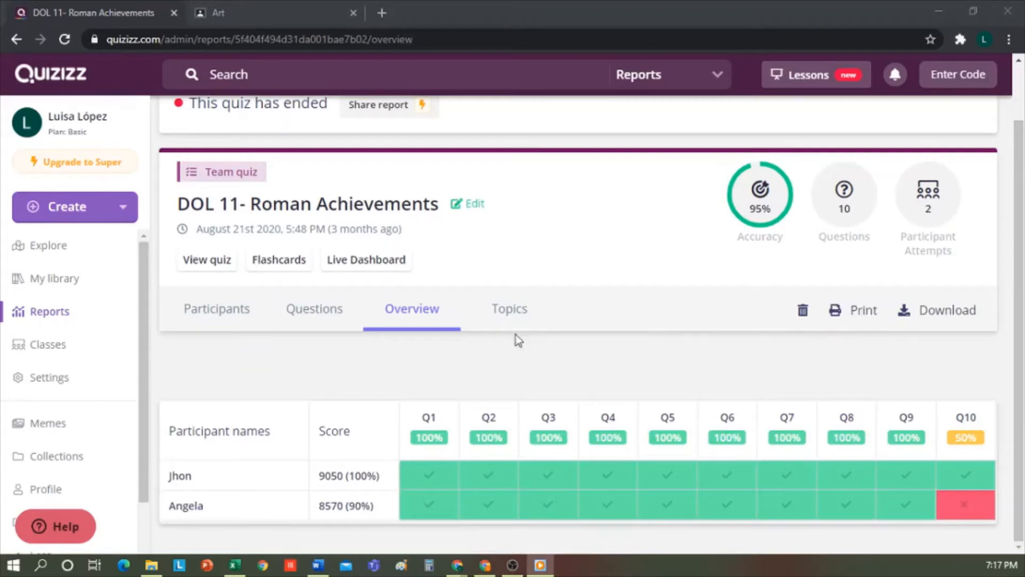
Step: Connect Google Classroom from the Classes page, choosing the second Google account and allowing the requested access
{"action": "left_click", "coordinate": [47, 356]}
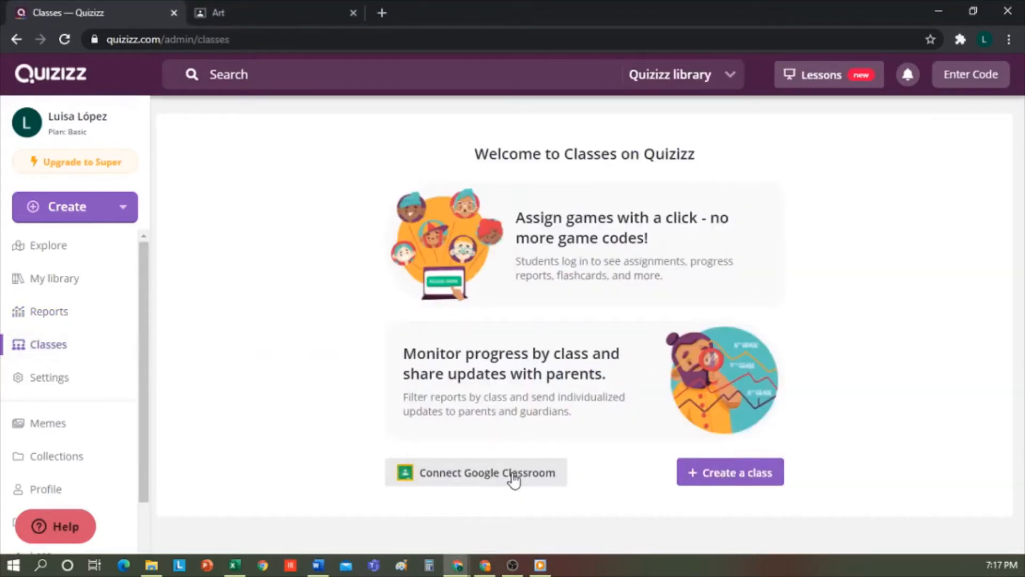
{"action": "left_click", "coordinate": [513, 474]}
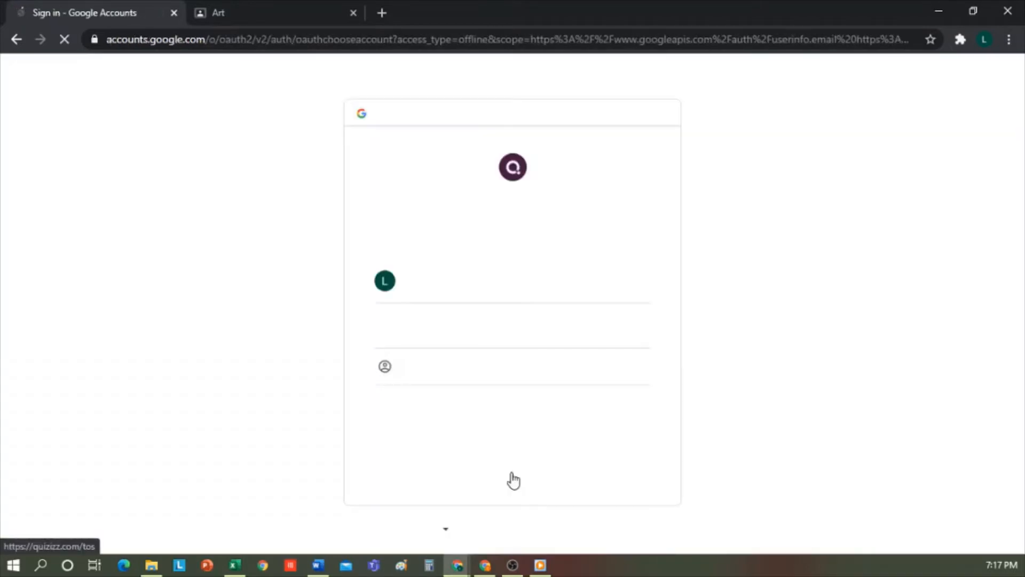
{"action": "left_click", "coordinate": [525, 320]}
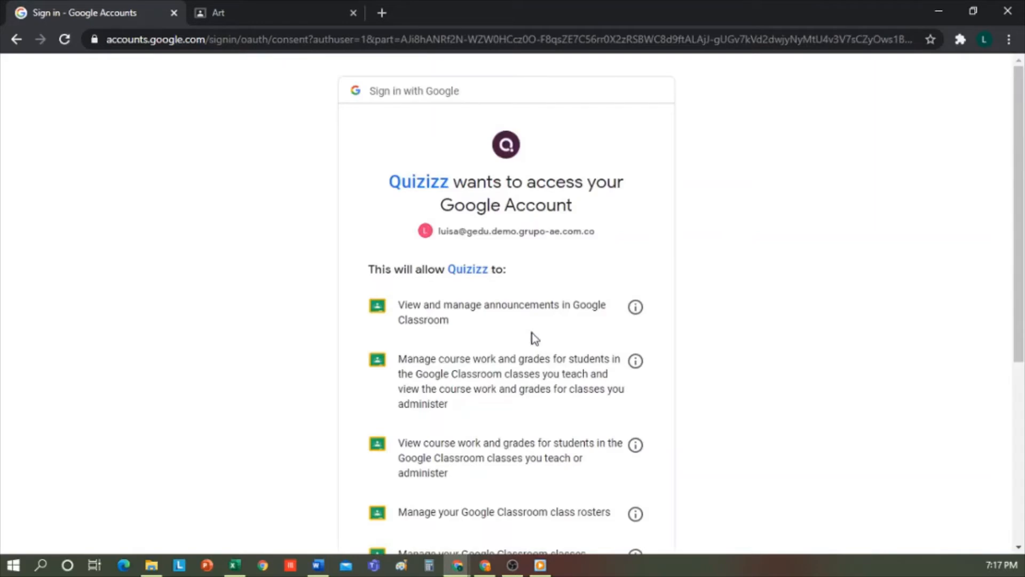
{"action": "scroll", "coordinate": [531, 337], "scroll_direction": "down", "scroll_amount": 5}
{"action": "left_click", "coordinate": [613, 449]}
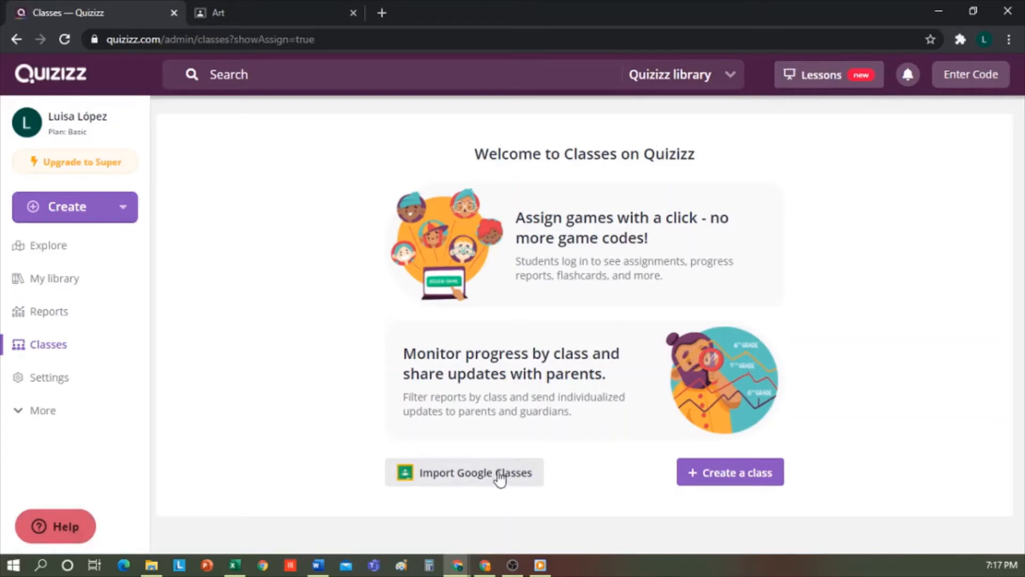
Step: Import the "Art" class from Google Classroom without requiring a guardian's email address
{"action": "left_click", "coordinate": [500, 480]}
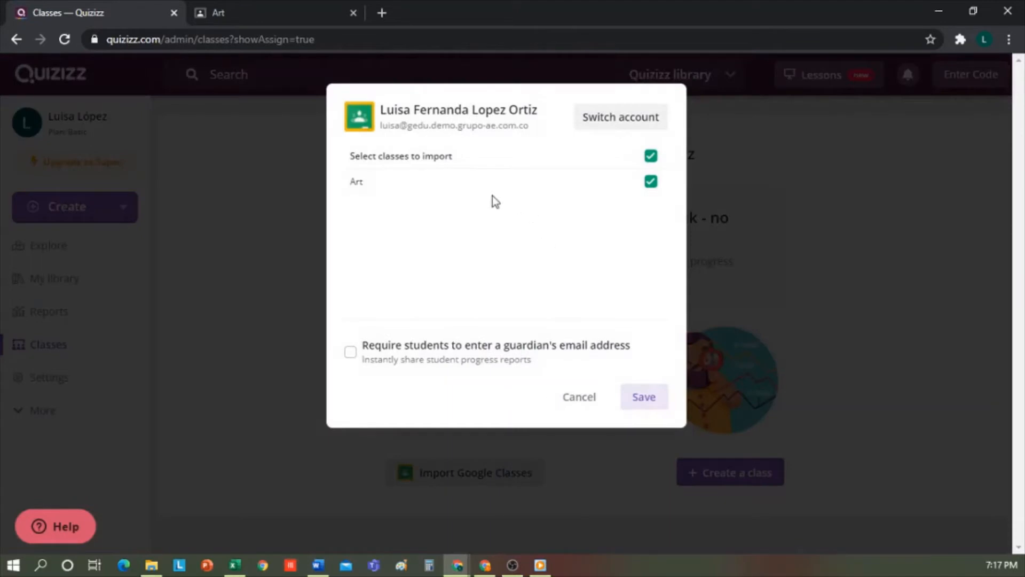
{"action": "left_click", "coordinate": [655, 183]}
{"action": "left_click", "coordinate": [655, 183]}
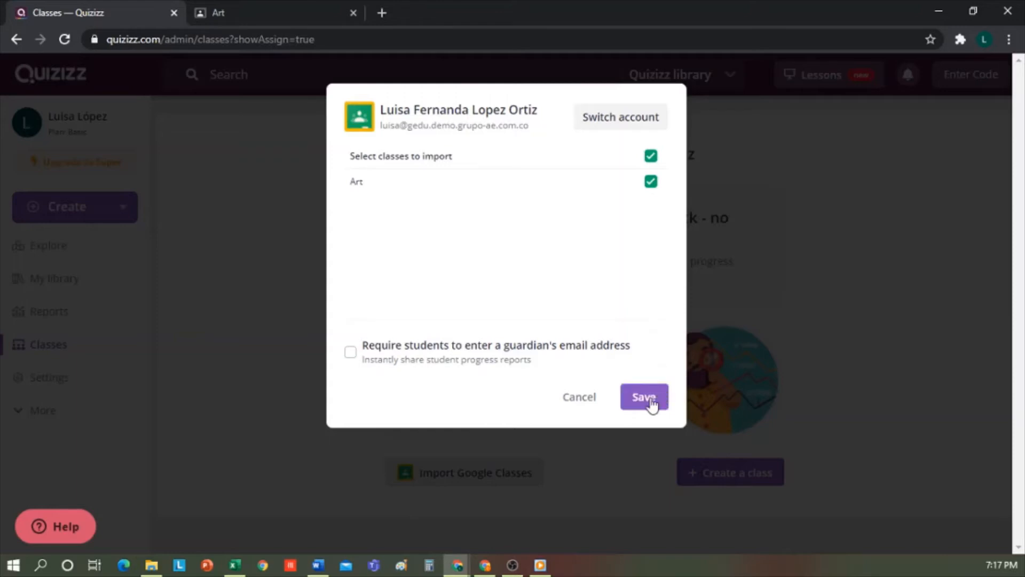
{"action": "left_click", "coordinate": [651, 404]}
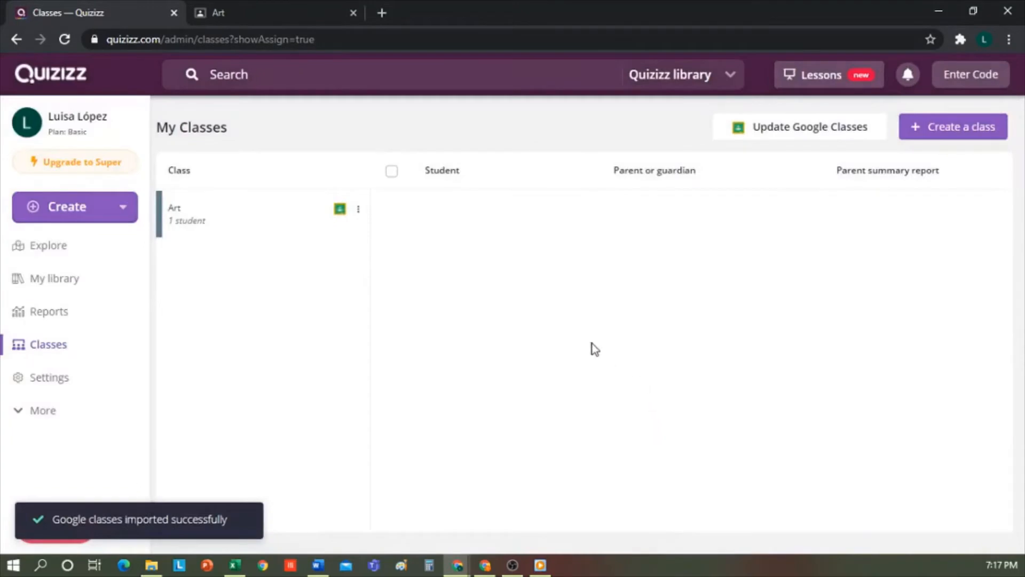
Step: Show the quiz collections and view the quizzes saved in "Art and History"
{"action": "left_click", "coordinate": [46, 414]}
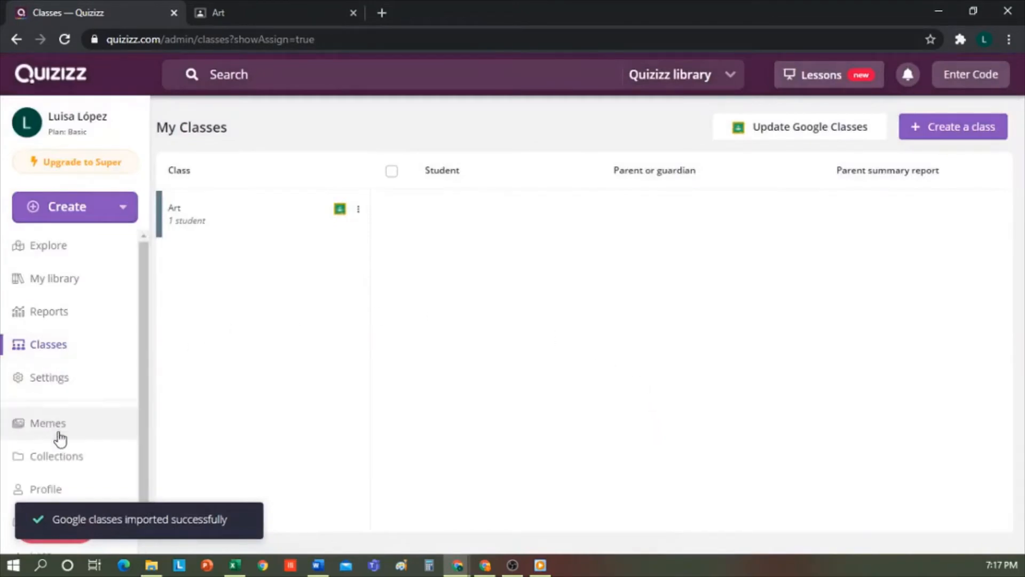
{"action": "left_click", "coordinate": [76, 401]}
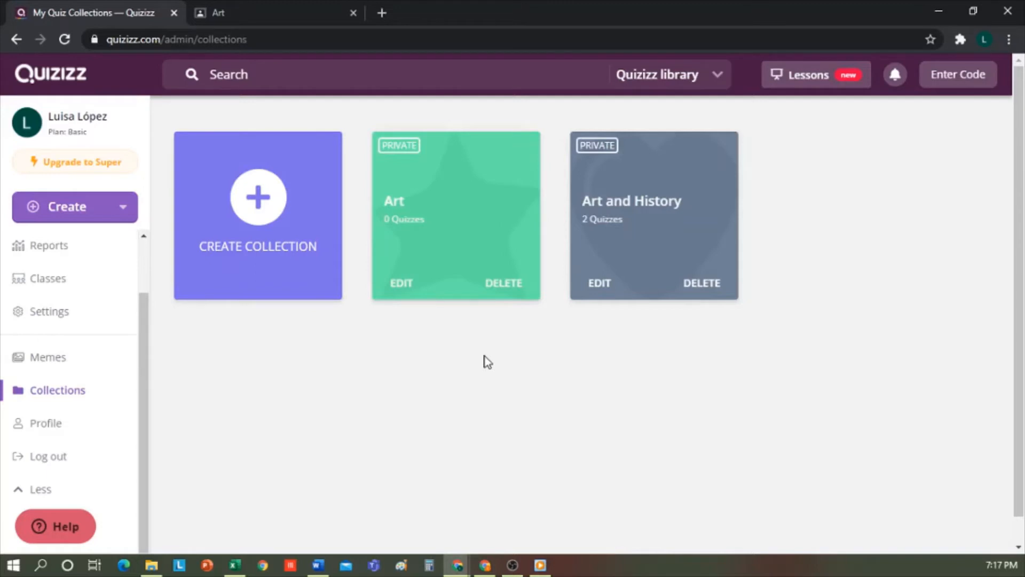
{"action": "left_click", "coordinate": [675, 237]}
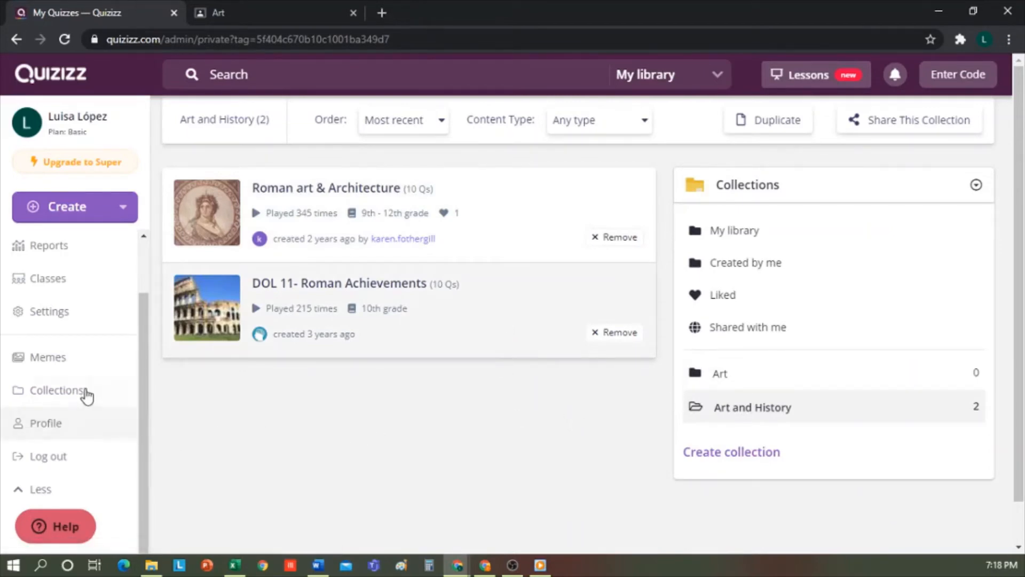
Step: Open the existing "Memes" meme set and view its correct and incorrect memes
{"action": "left_click", "coordinate": [76, 358]}
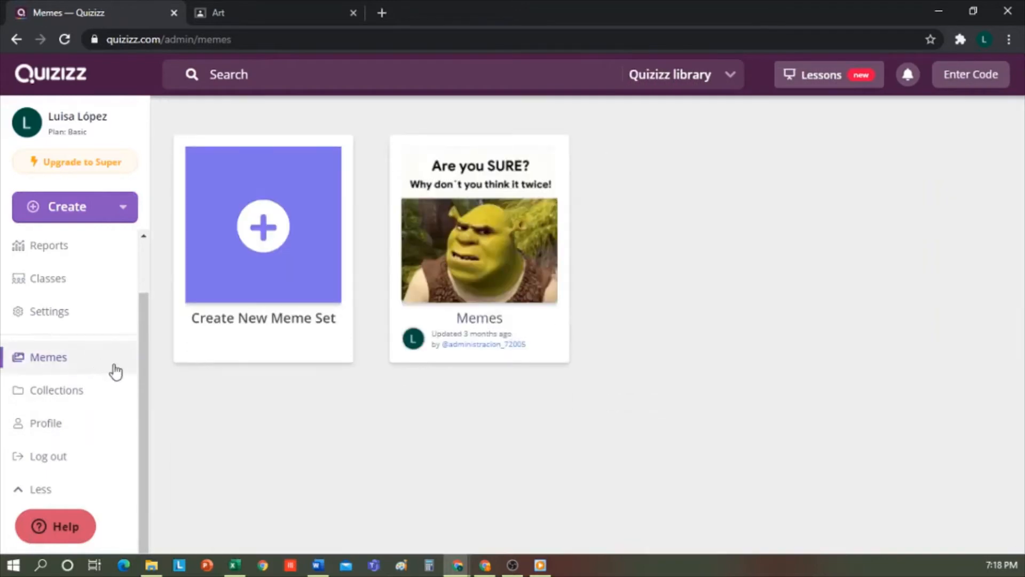
{"action": "left_click", "coordinate": [540, 286]}
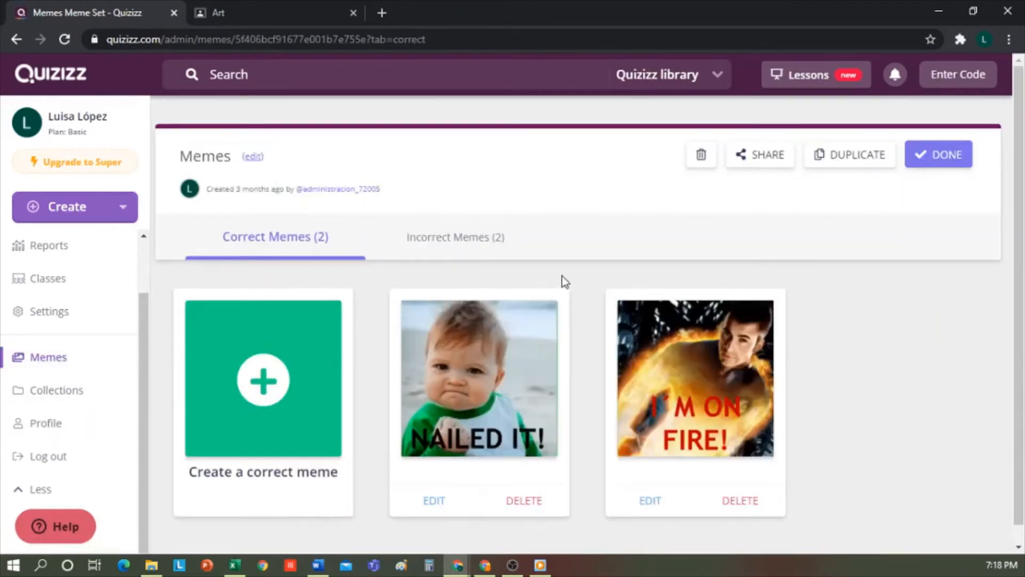
{"action": "left_click", "coordinate": [422, 240]}
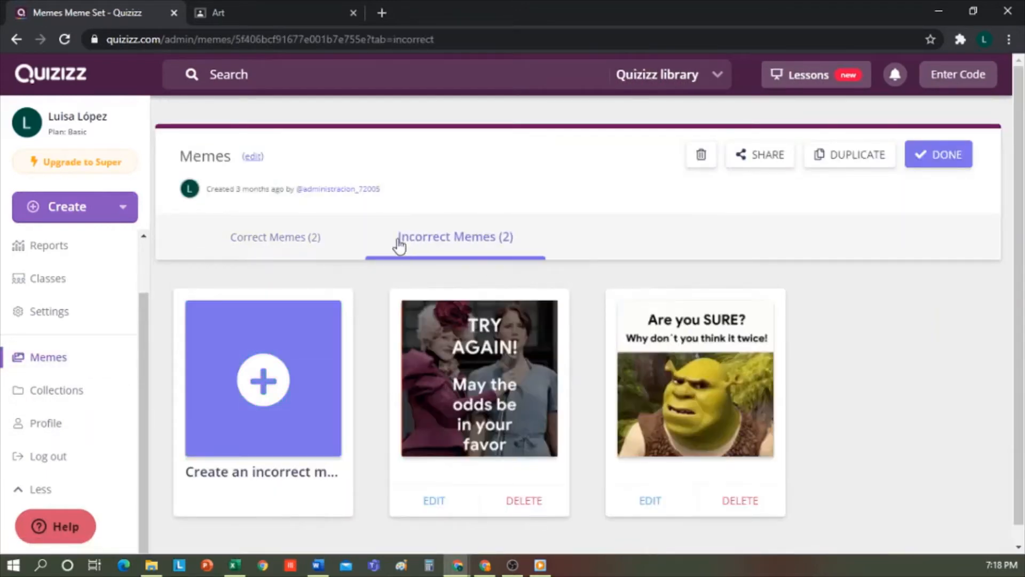
{"action": "left_click", "coordinate": [291, 245]}
{"action": "left_click", "coordinate": [282, 395]}
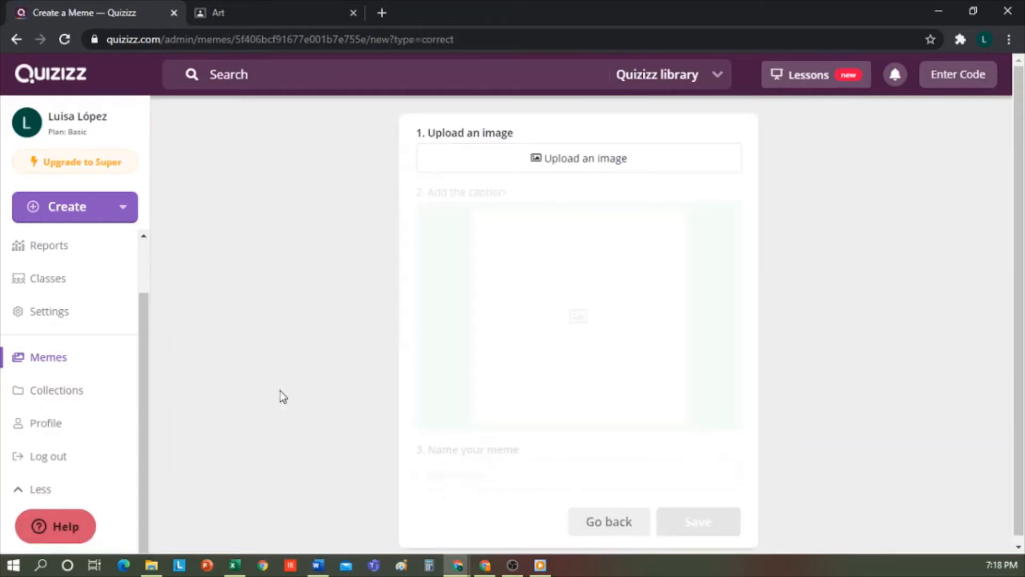
{"action": "left_click", "coordinate": [612, 164]}
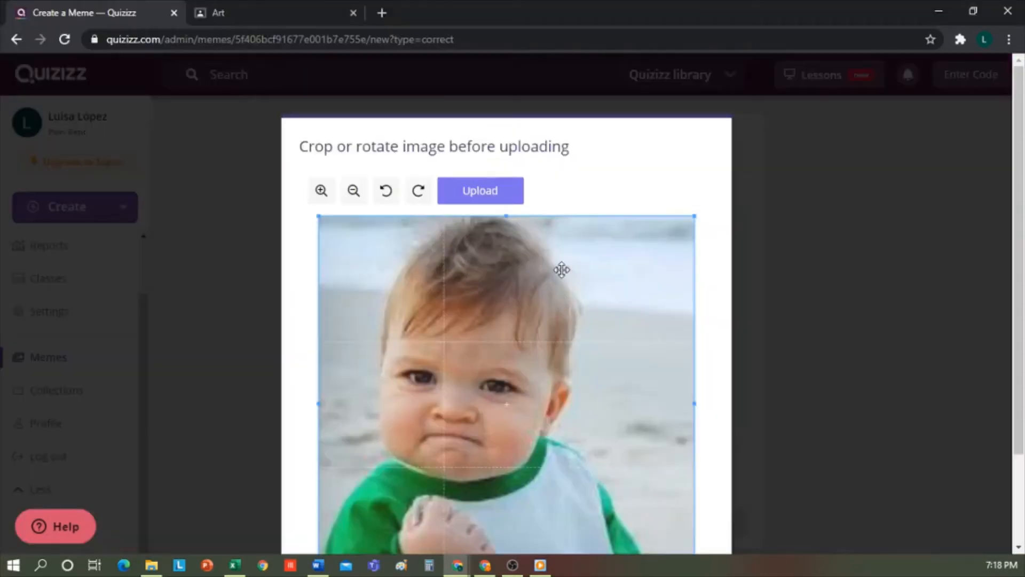
{"action": "scroll", "coordinate": [561, 270], "scroll_direction": "down", "scroll_amount": 2}
{"action": "left_click", "coordinate": [863, 355]}
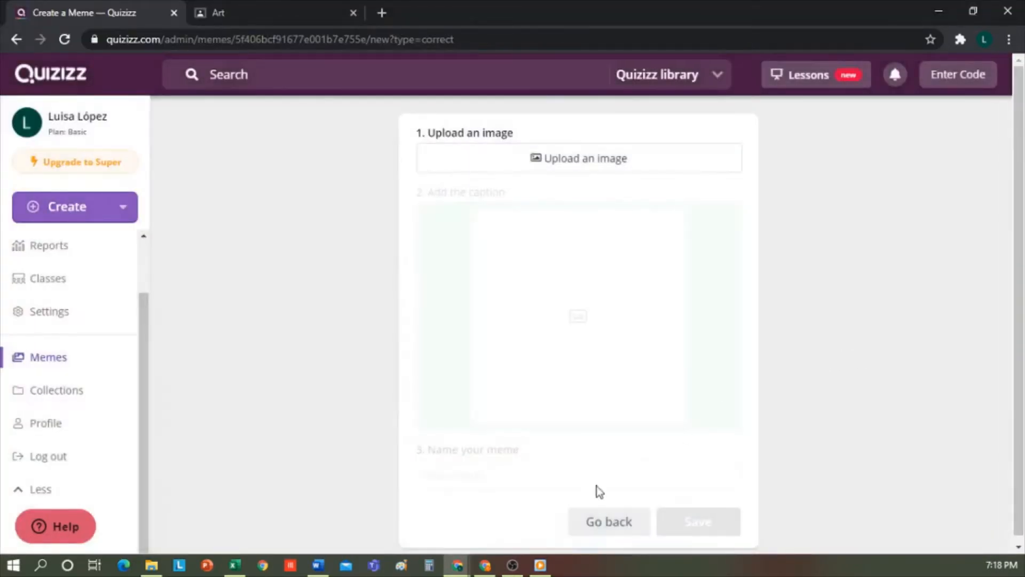
{"action": "left_click", "coordinate": [612, 522]}
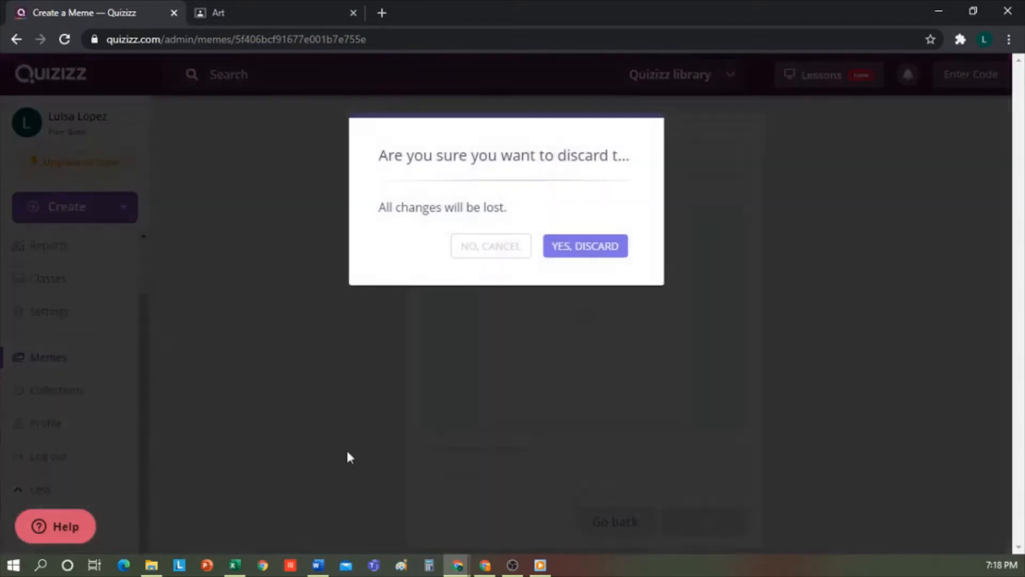
{"action": "left_click", "coordinate": [581, 249]}
Step: Create a new quiz named "Roman Art" with the subjects History and Arts, and continue to the quiz editor
{"action": "left_click", "coordinate": [104, 216]}
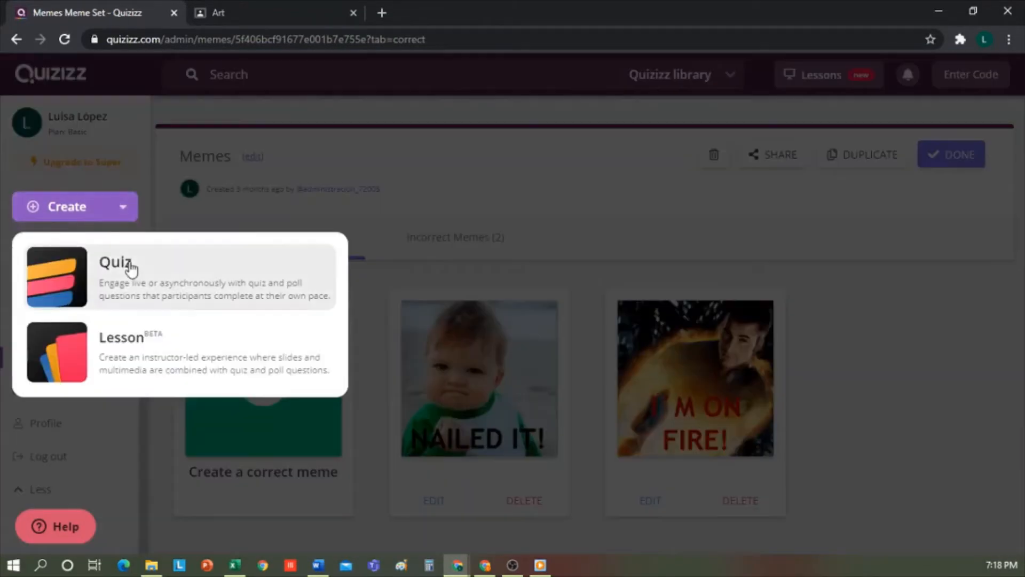
{"action": "left_click", "coordinate": [131, 269]}
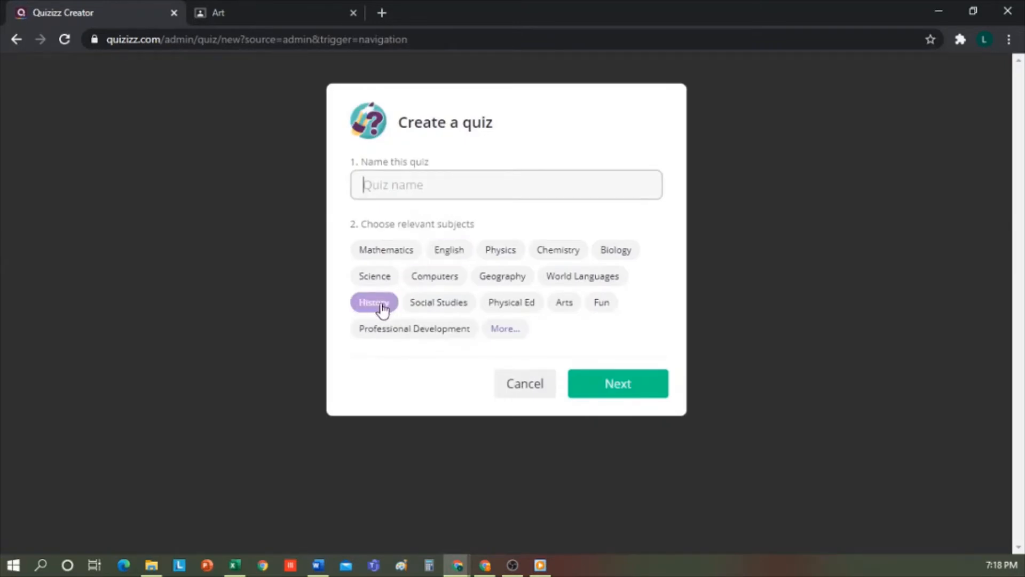
{"action": "left_click", "coordinate": [562, 302]}
{"action": "left_click", "coordinate": [423, 190]}
{"action": "type", "text": "Roman Art"}
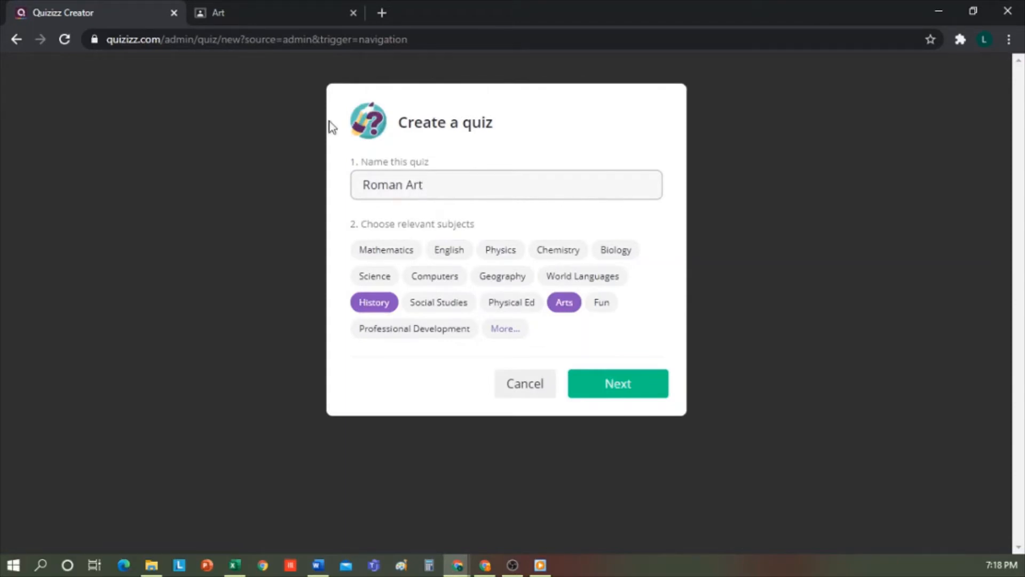
{"action": "key", "text": "alt+Tab"}
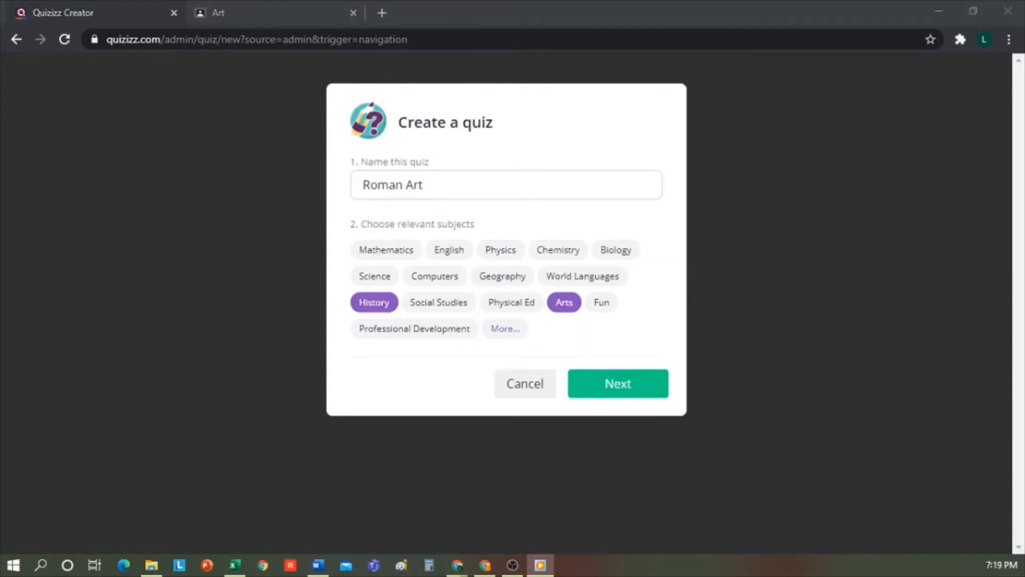
{"action": "left_click", "coordinate": [631, 395]}
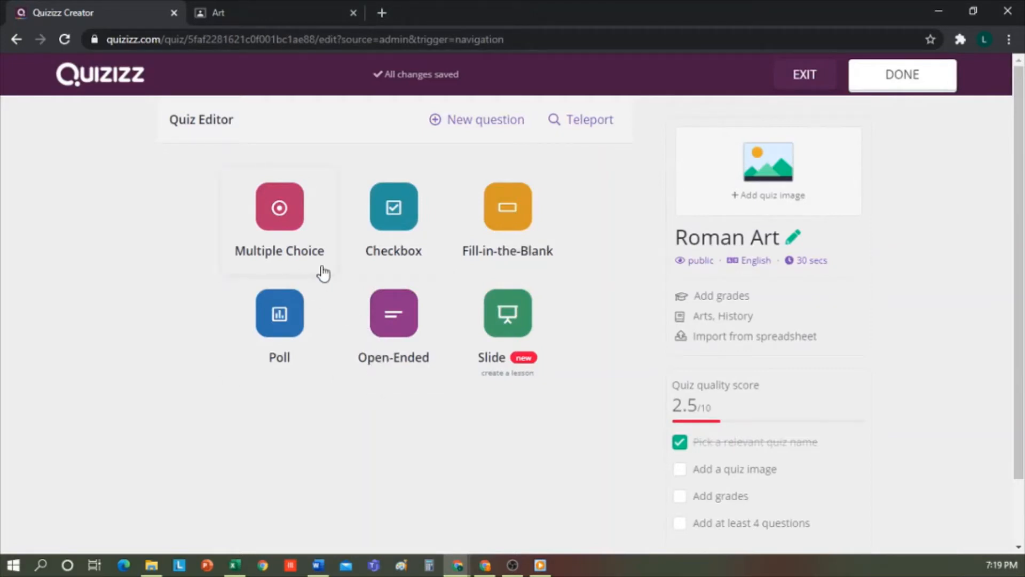
Step: Add a new multiple-choice question to the Roman Art quiz
{"action": "left_click", "coordinate": [482, 128]}
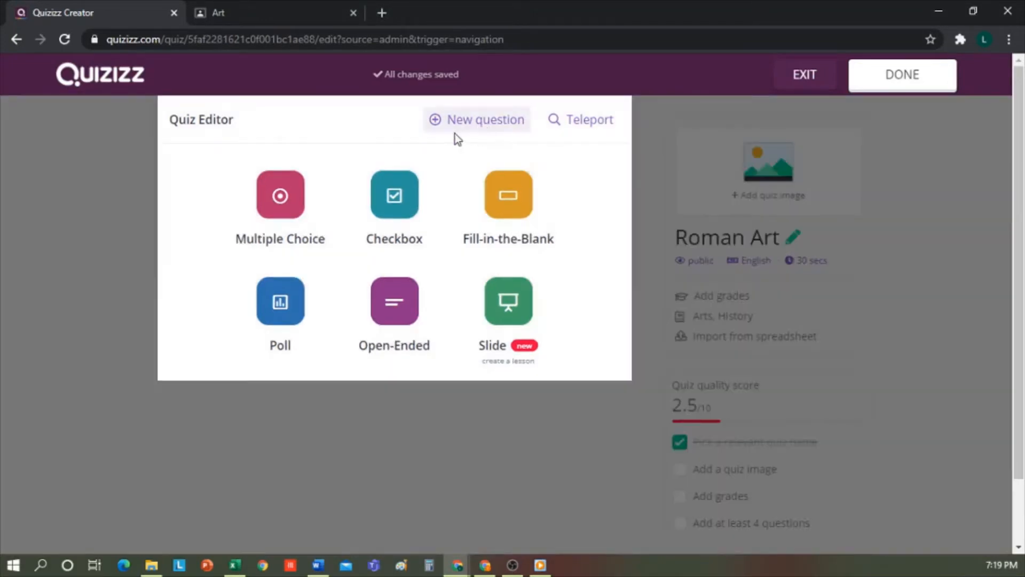
{"action": "left_click", "coordinate": [277, 193]}
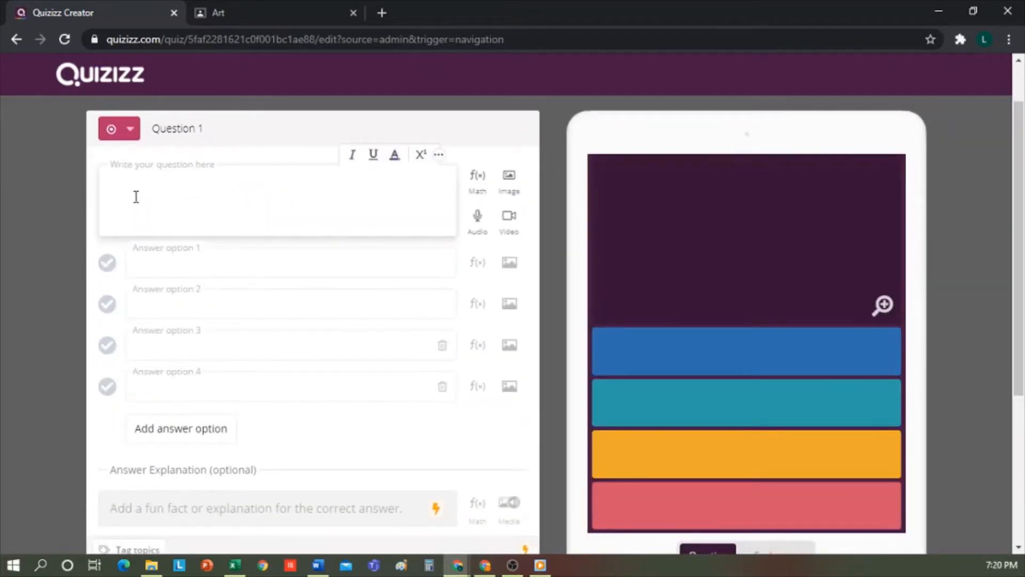
Step: Switch question 1 to the Checkbox type and back to Multiple Choice
{"action": "left_click", "coordinate": [130, 129]}
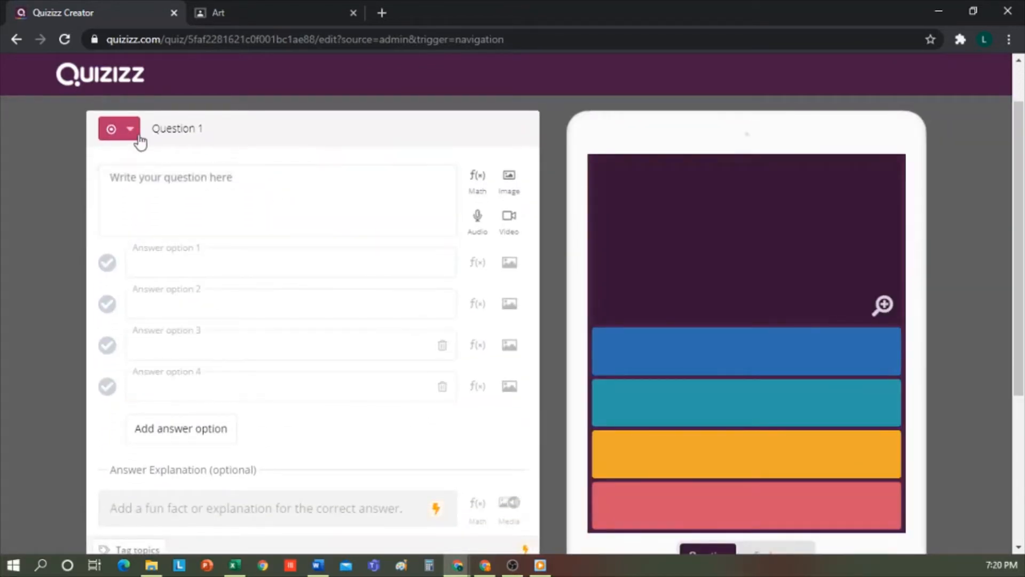
{"action": "left_click", "coordinate": [142, 181]}
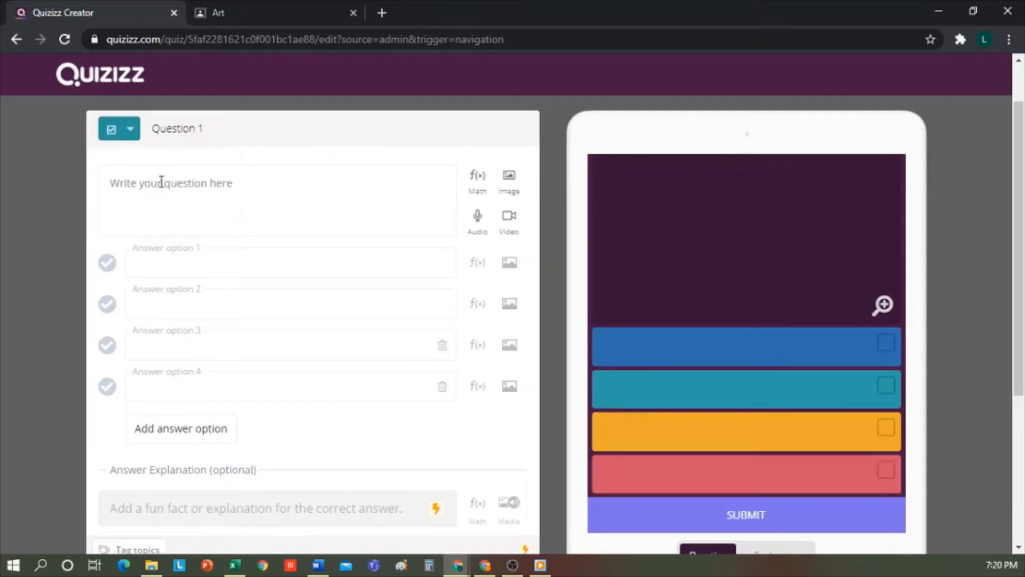
{"action": "left_click", "coordinate": [131, 134]}
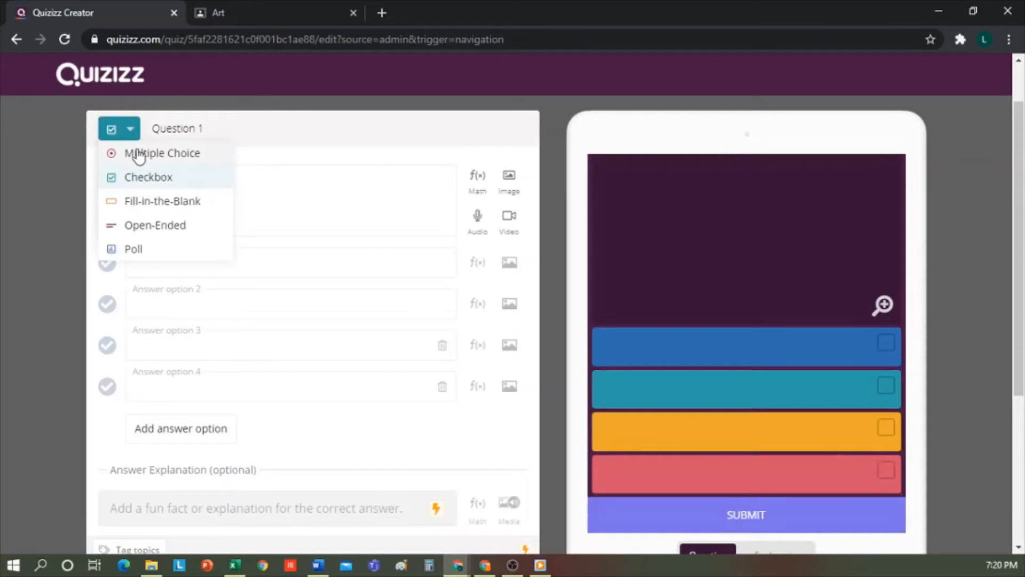
{"action": "left_click", "coordinate": [143, 153]}
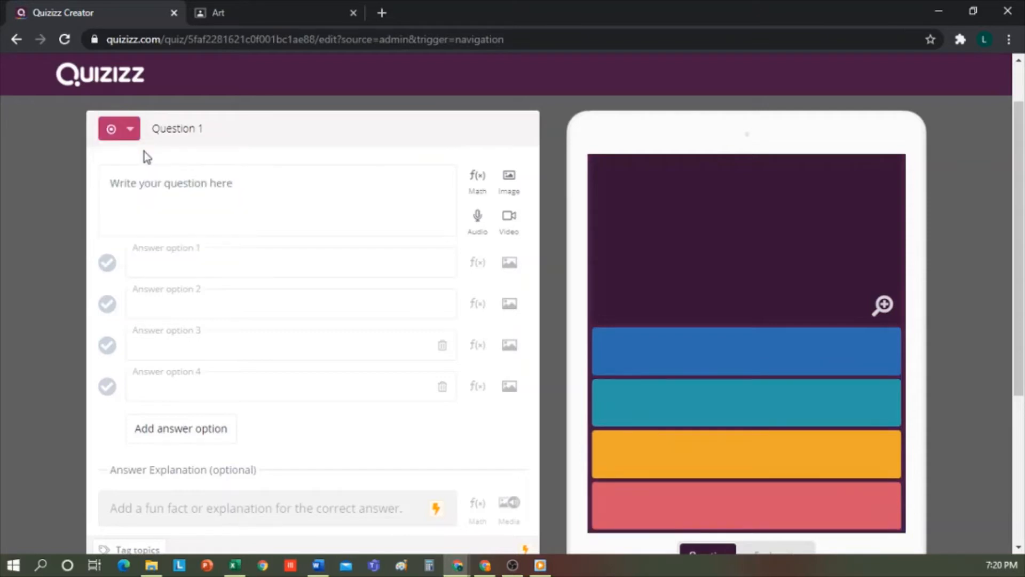
Step: Write the text of question 1 as "Roman mosaics where made of _____?"
{"action": "left_click", "coordinate": [196, 188]}
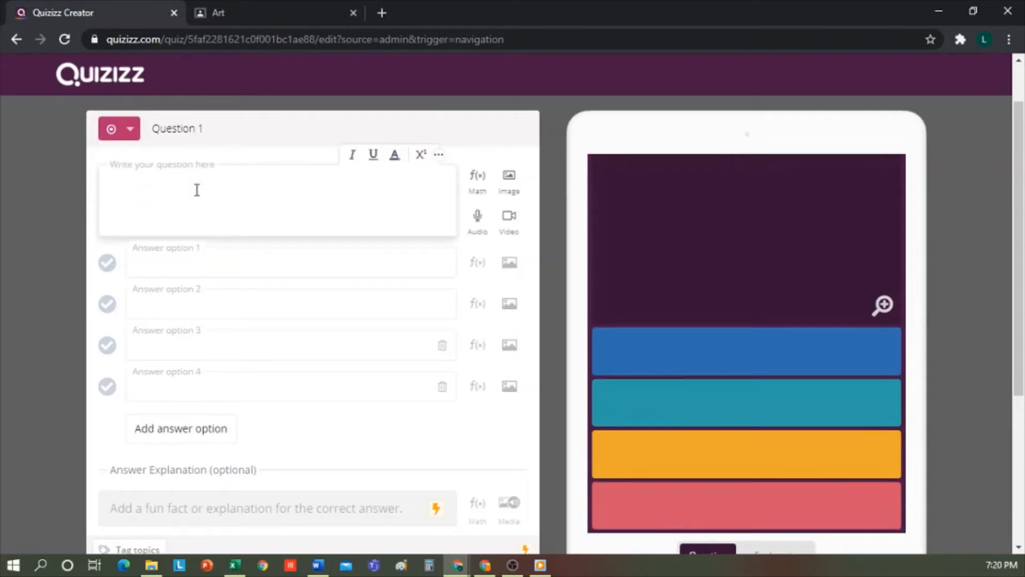
{"action": "type", "text": "Roman mosaics where made of _____"}
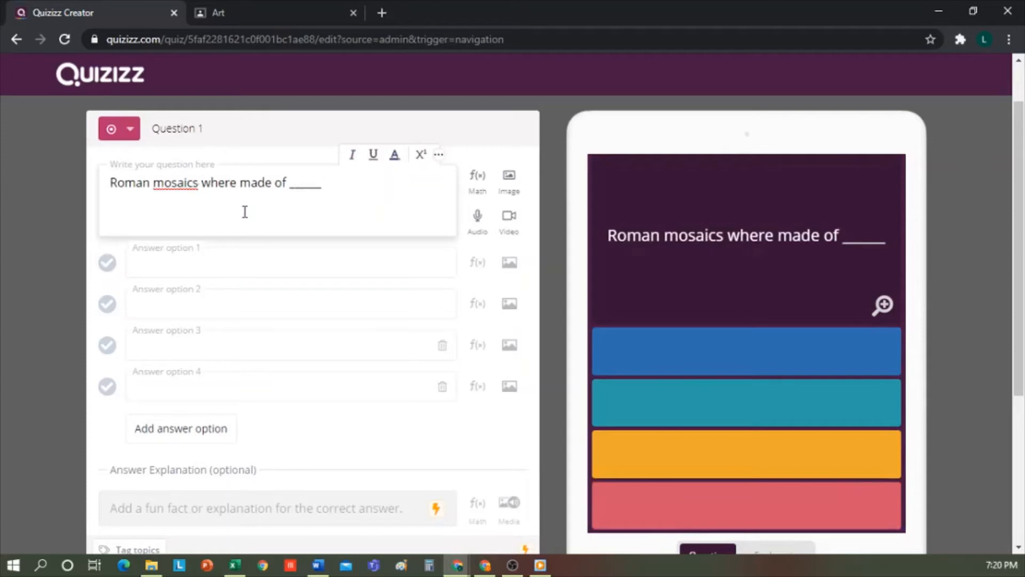
{"action": "type", "text": "?"}
Step: Fill in the first four answer options of question 1 as Marble, Tile, Glass and Stone
{"action": "left_click", "coordinate": [267, 251]}
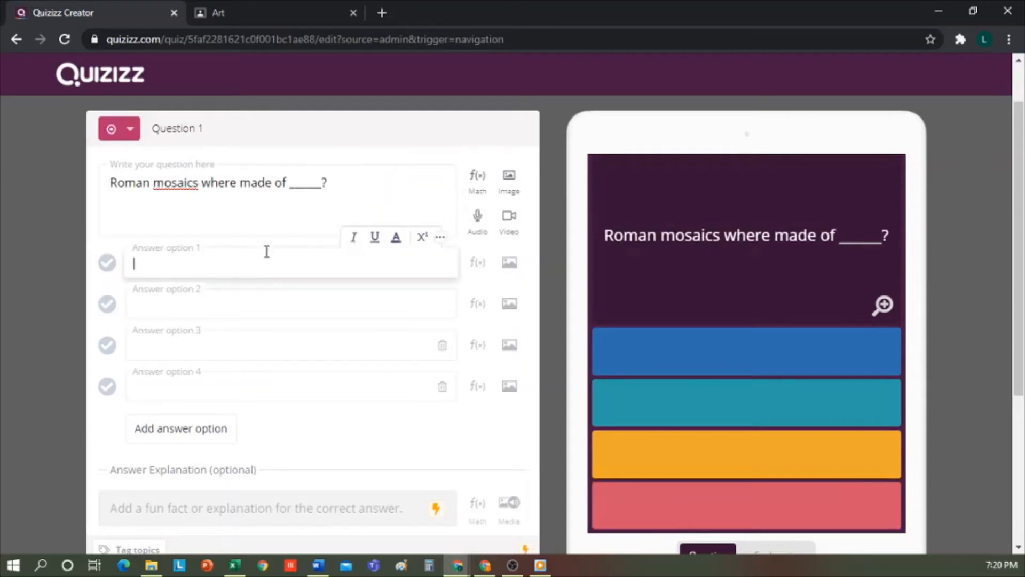
{"action": "type", "text": "Marble"}
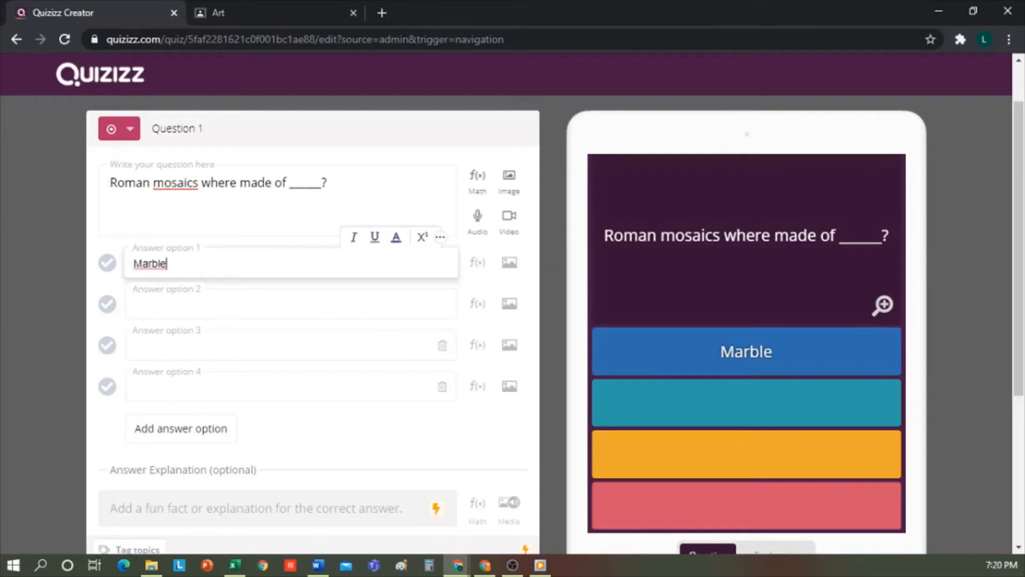
{"action": "left_click", "coordinate": [186, 302]}
{"action": "type", "text": "Tile"}
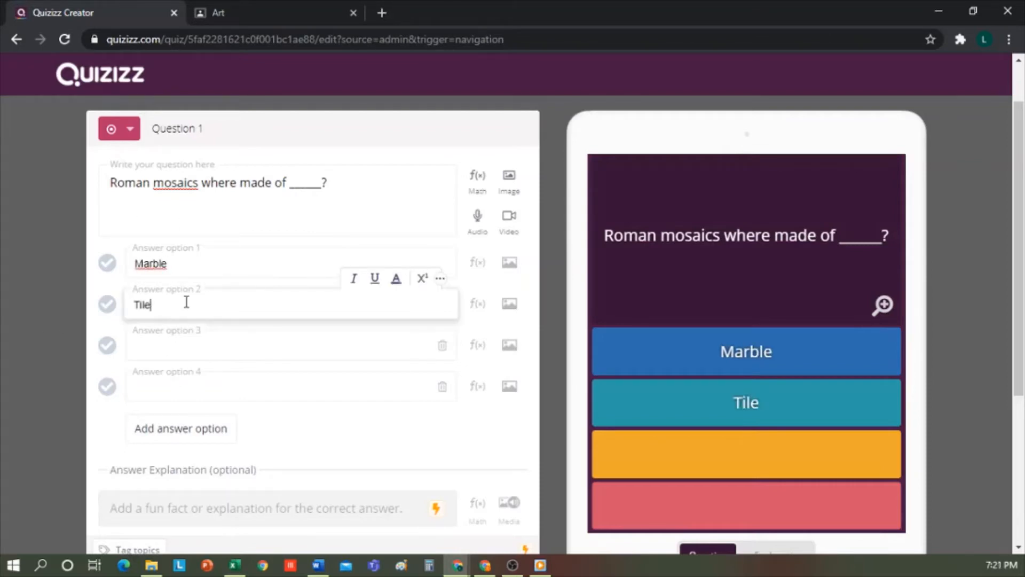
{"action": "left_click", "coordinate": [193, 344]}
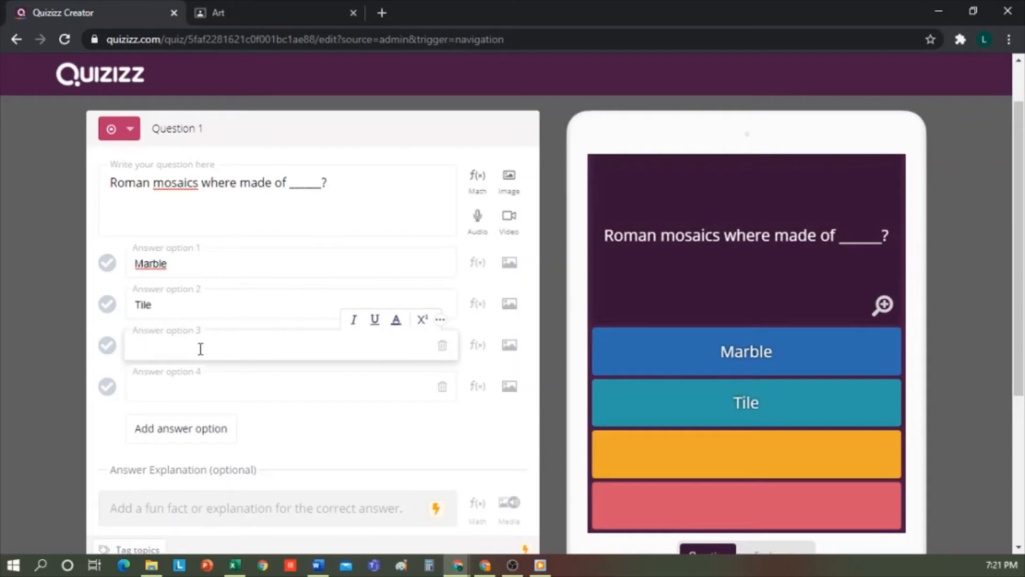
{"action": "type", "text": "Glass"}
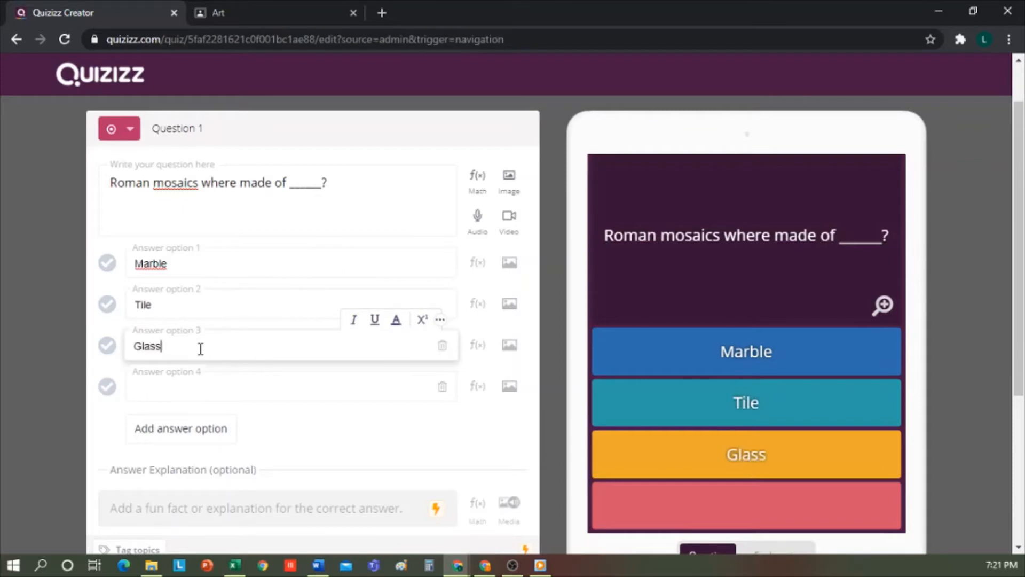
{"action": "left_click", "coordinate": [196, 380]}
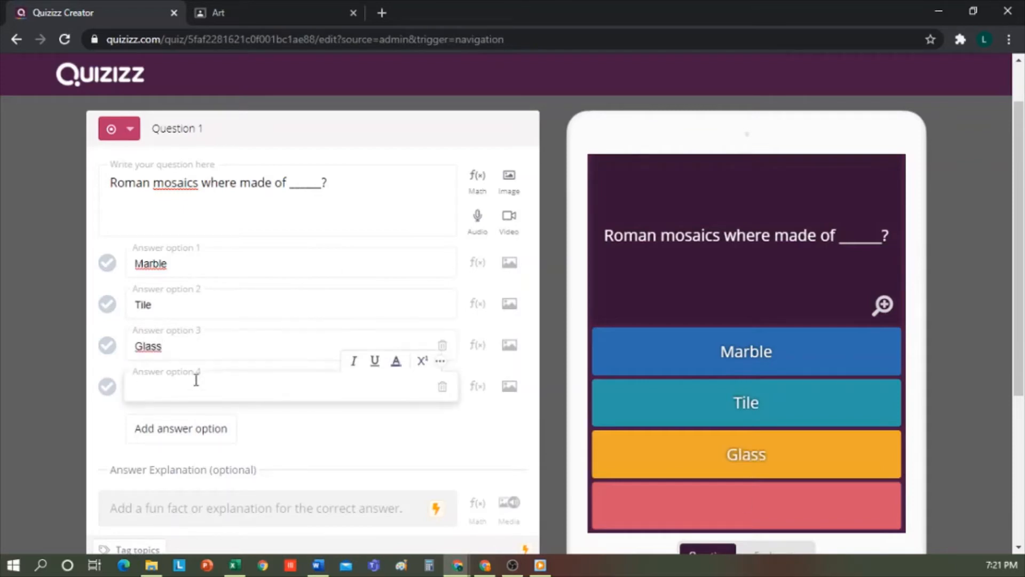
{"action": "type", "text": "Stone"}
Step: Add a fifth answer option "All of the above" and mark it as the correct answer
{"action": "left_click", "coordinate": [170, 428]}
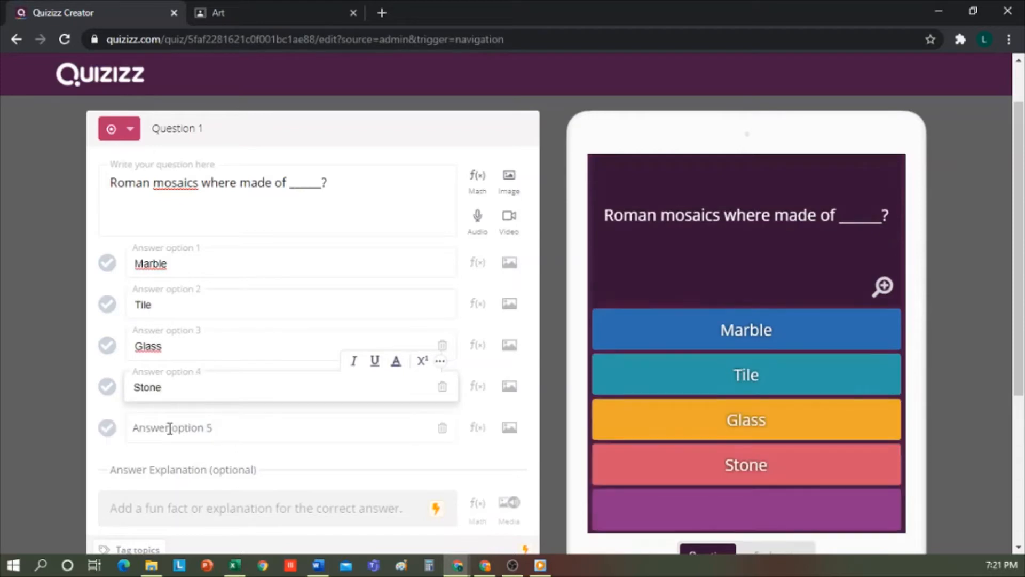
{"action": "type", "text": "A"}
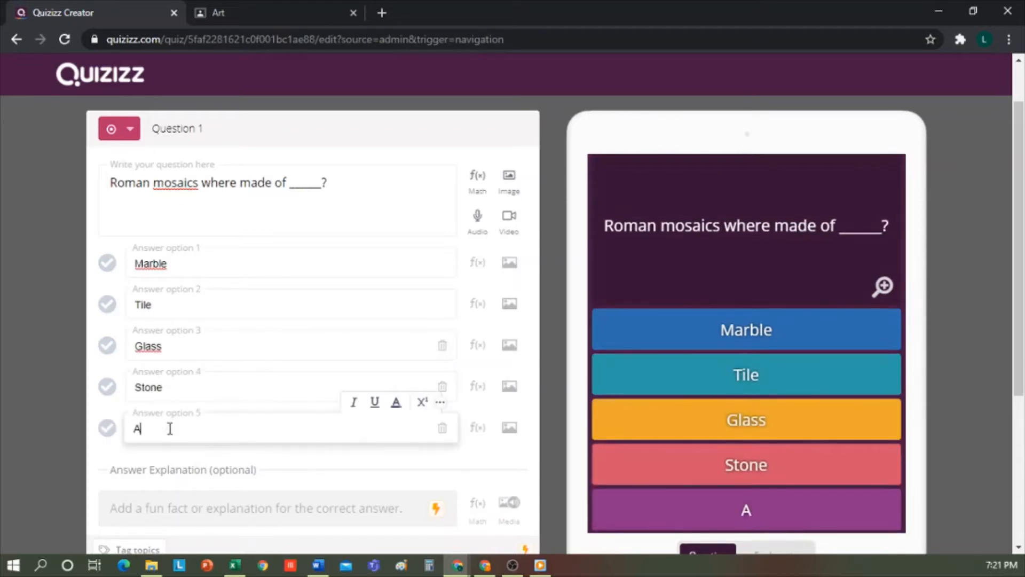
{"action": "type", "text": "ll of the above"}
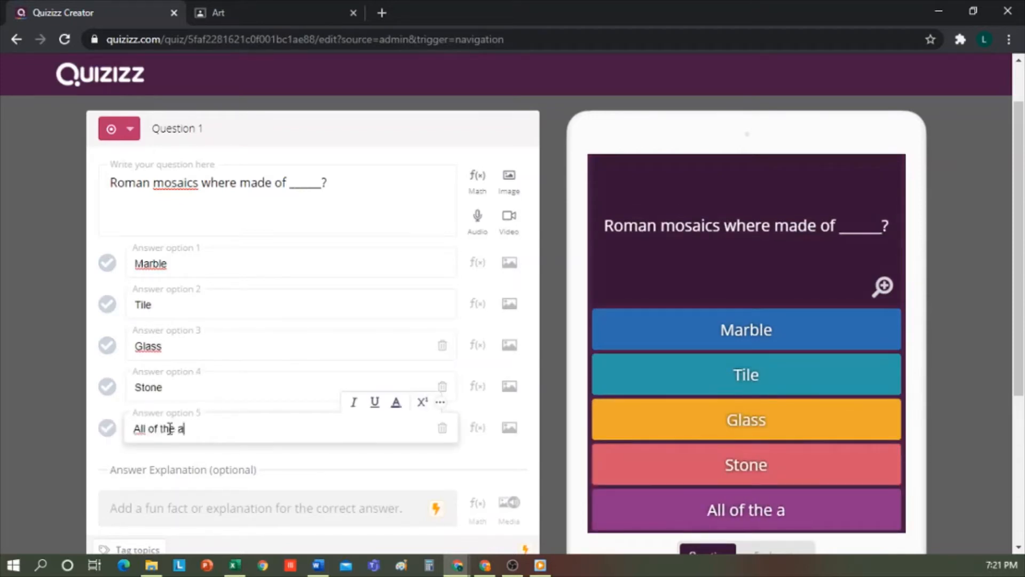
{"action": "left_click", "coordinate": [107, 427]}
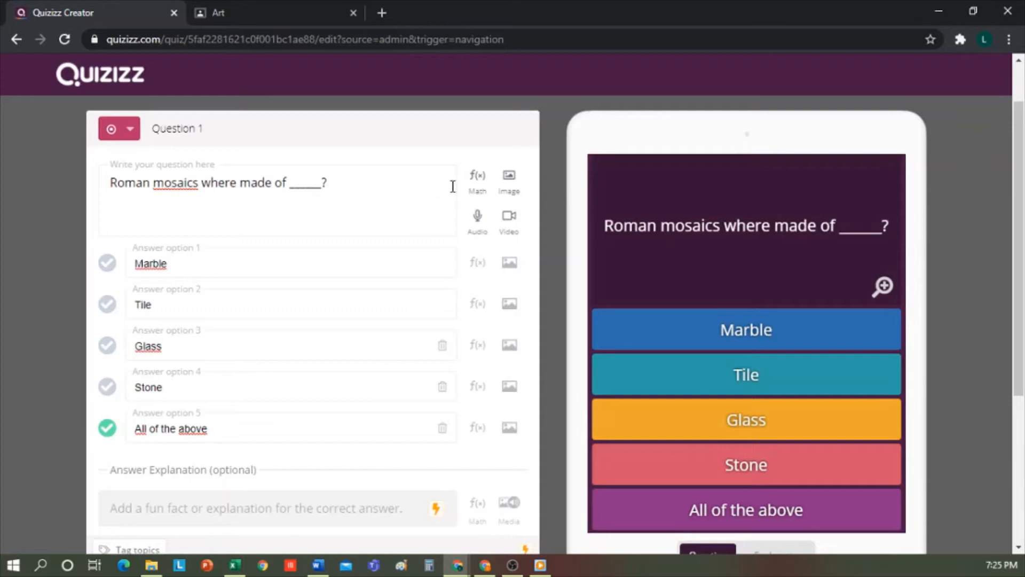
Step: View the question's media options and upload Picture2 from the HP Online folder as the image for question 1
{"action": "left_click", "coordinate": [512, 187]}
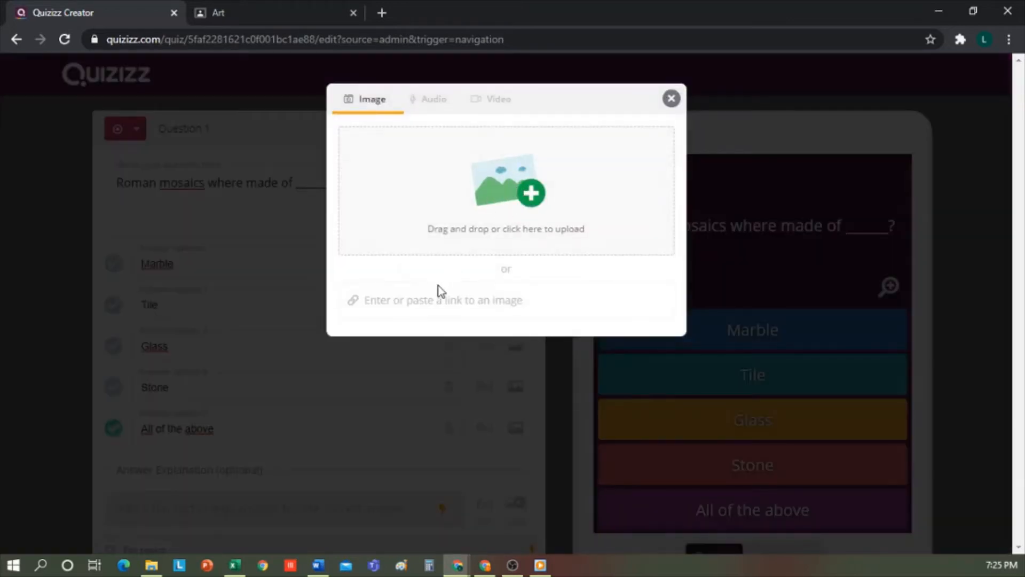
{"action": "left_click", "coordinate": [433, 103]}
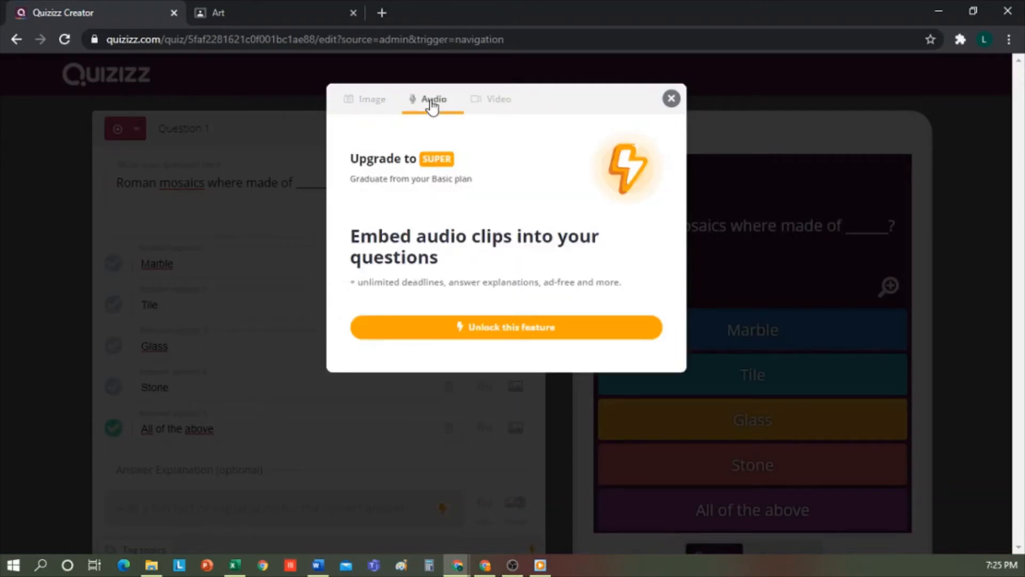
{"action": "left_click", "coordinate": [488, 106]}
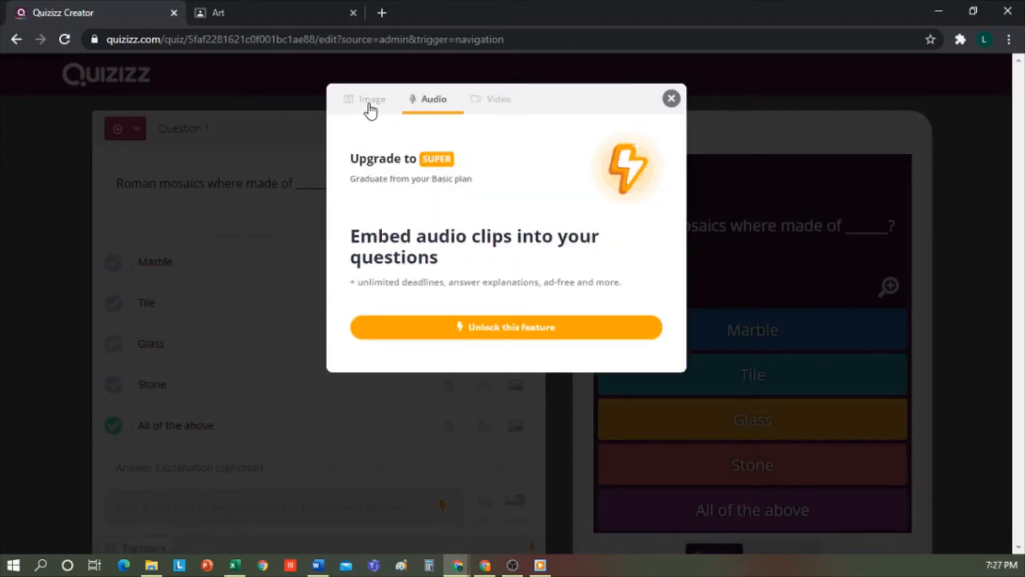
{"action": "left_click", "coordinate": [370, 111]}
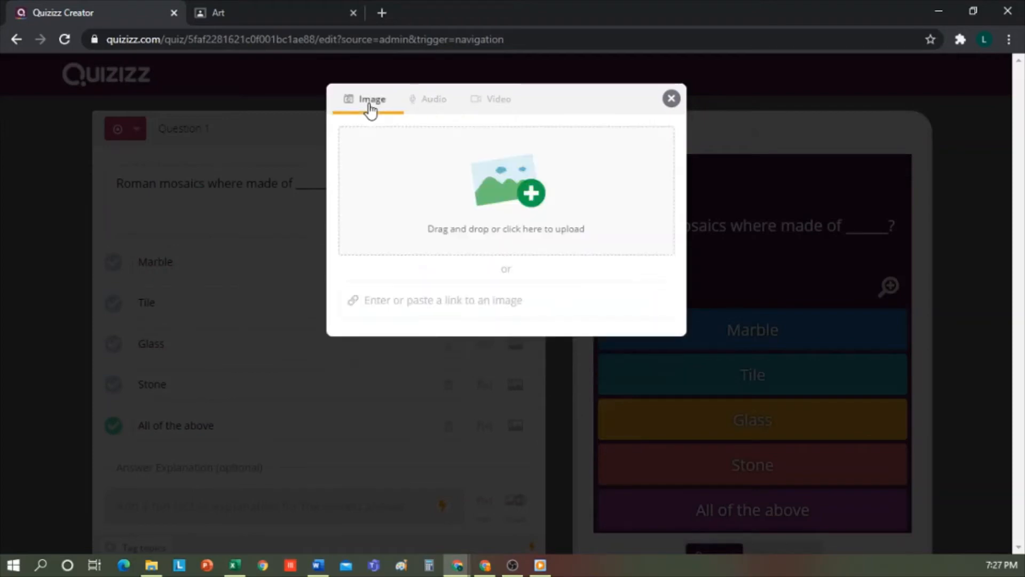
{"action": "left_click", "coordinate": [512, 180]}
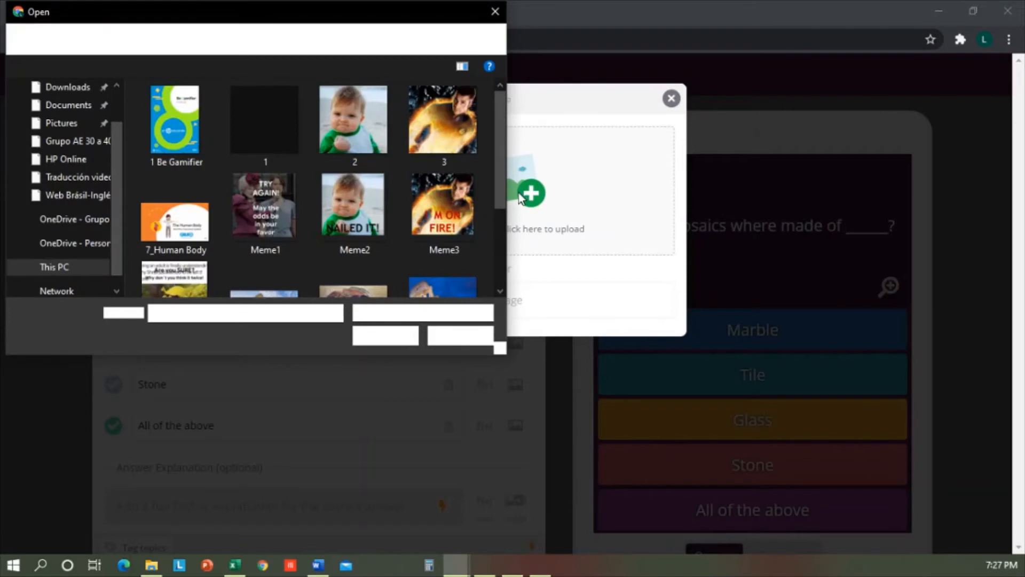
{"action": "scroll", "coordinate": [373, 207], "scroll_direction": "down", "scroll_amount": 3}
{"action": "left_click", "coordinate": [373, 207]}
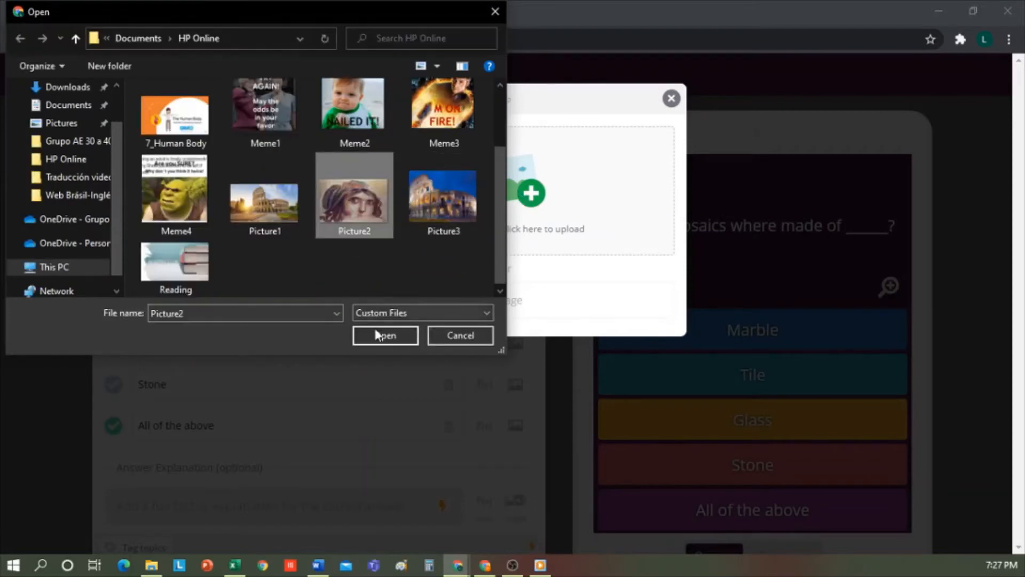
{"action": "left_click", "coordinate": [377, 335]}
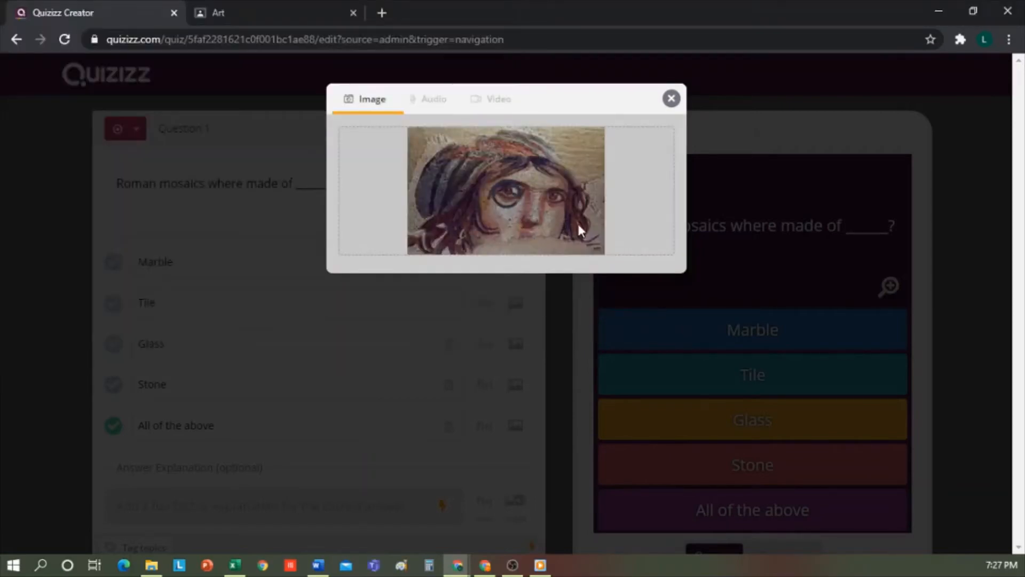
{"action": "left_click", "coordinate": [649, 285]}
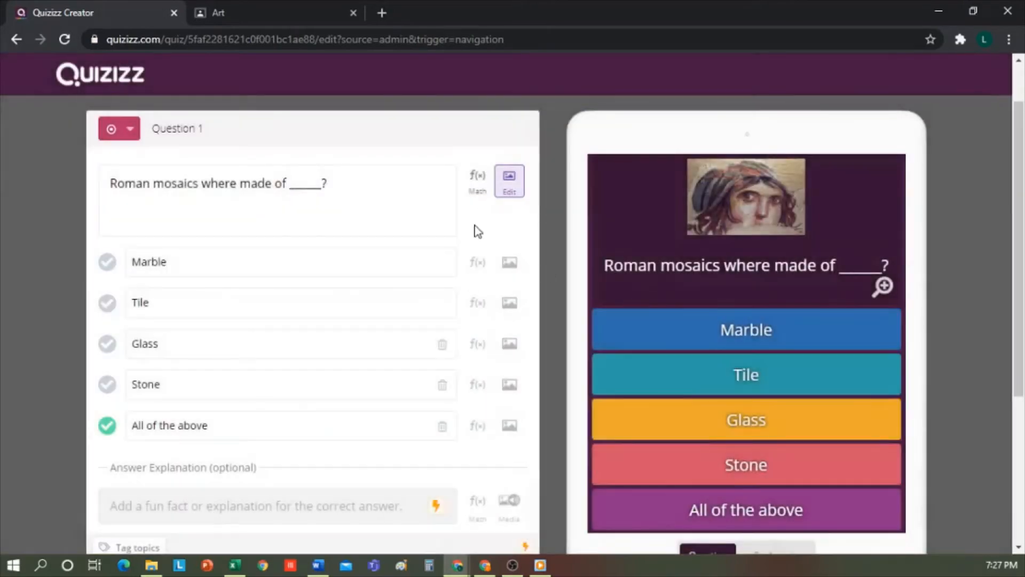
Step: View the equation editor for the Marble answer option and close it without inserting anything
{"action": "left_click", "coordinate": [475, 270]}
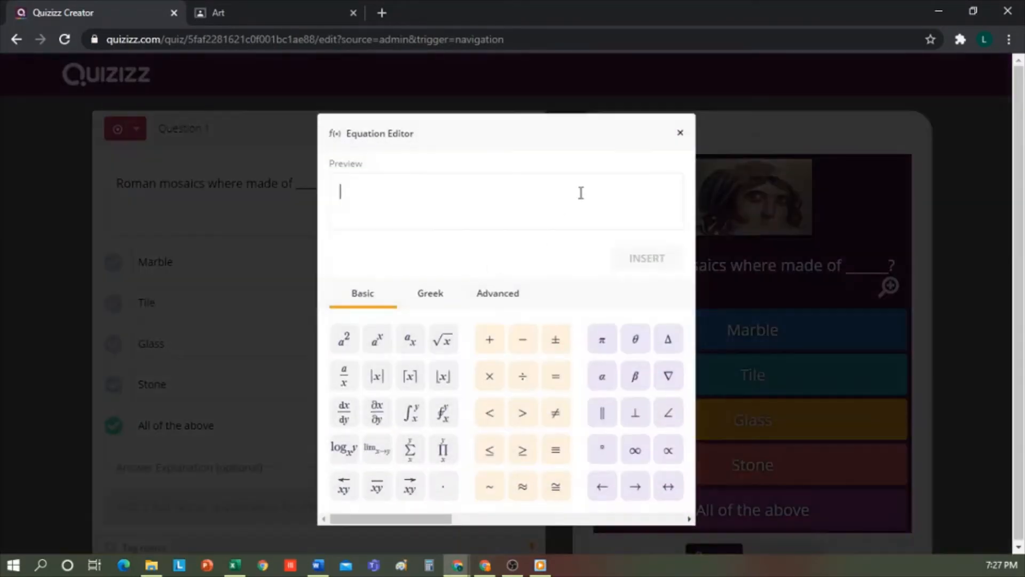
{"action": "left_click", "coordinate": [680, 132]}
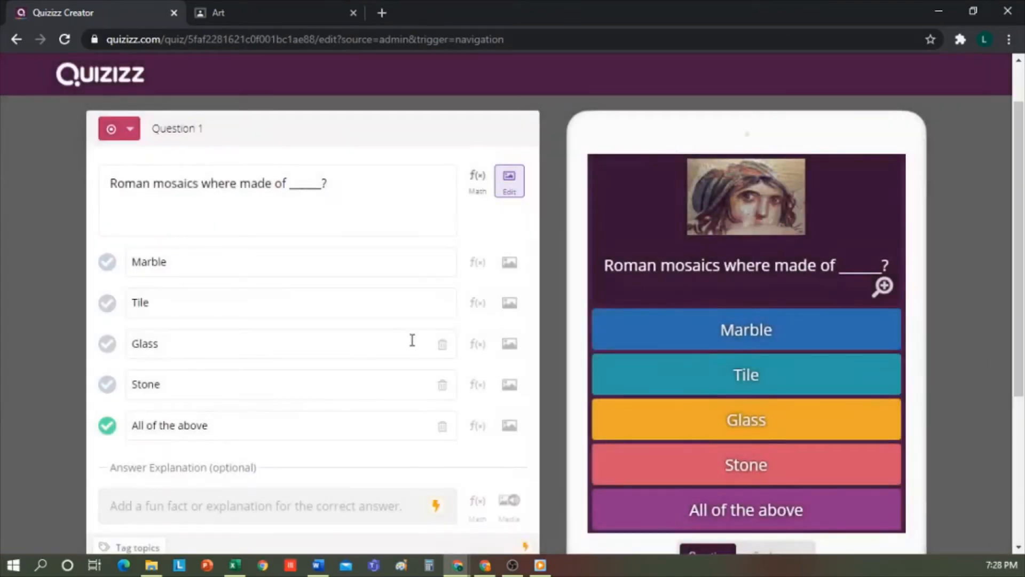
Step: Set the time limit of question 1 to 45 seconds and save the question
{"action": "scroll", "coordinate": [412, 340], "scroll_direction": "down", "scroll_amount": 4}
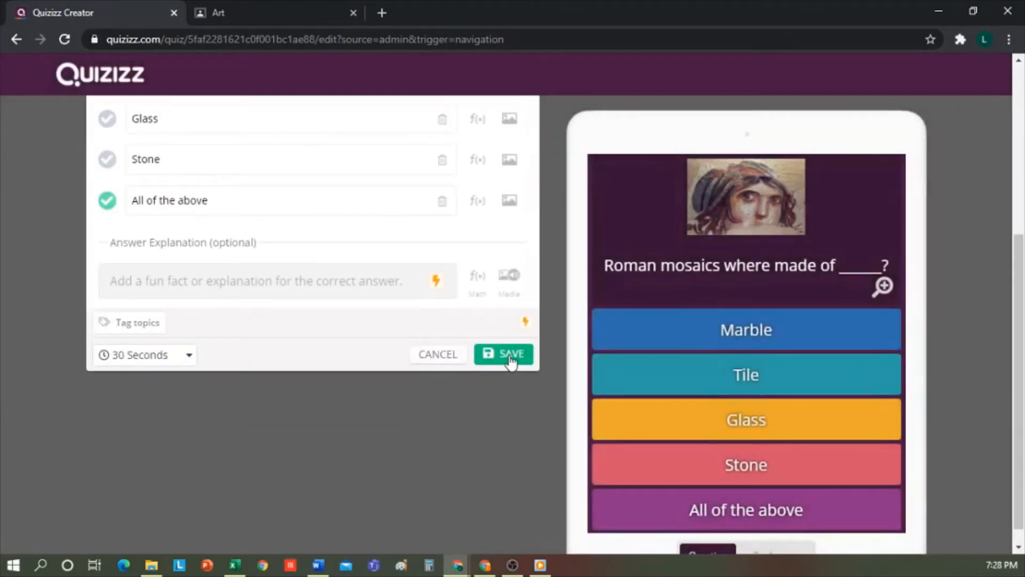
{"action": "left_click", "coordinate": [190, 358]}
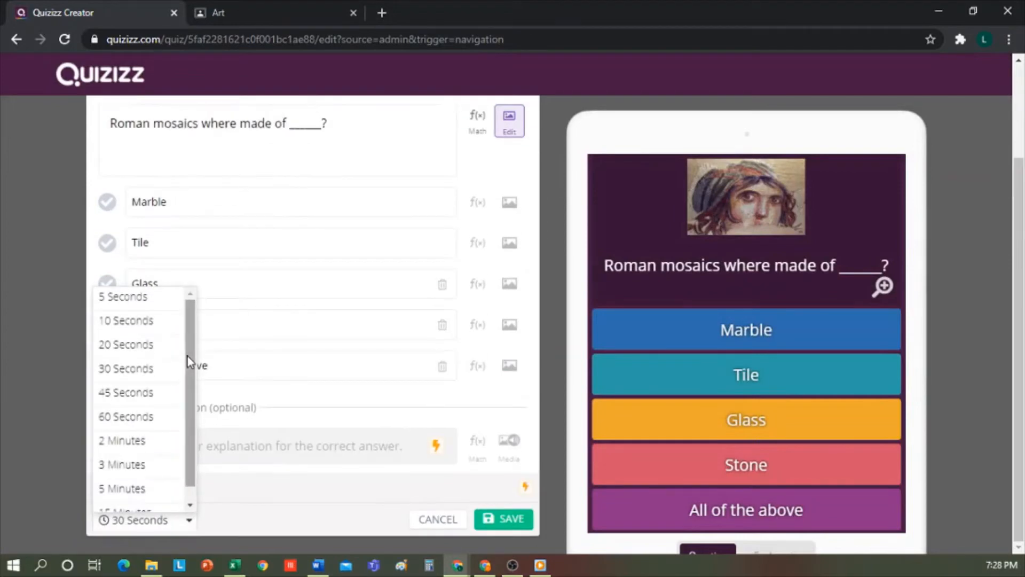
{"action": "left_click", "coordinate": [133, 394]}
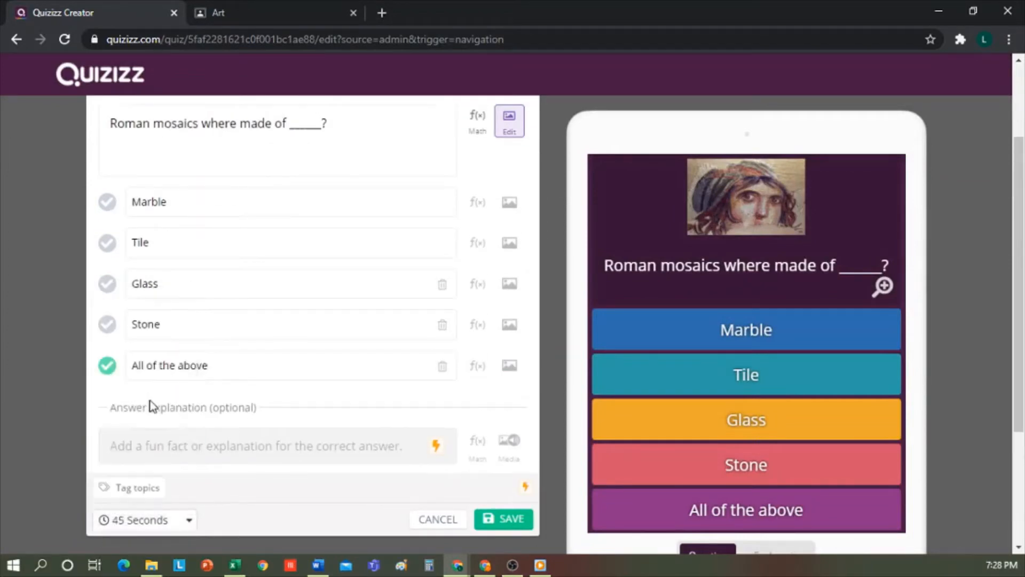
{"action": "left_click", "coordinate": [513, 519]}
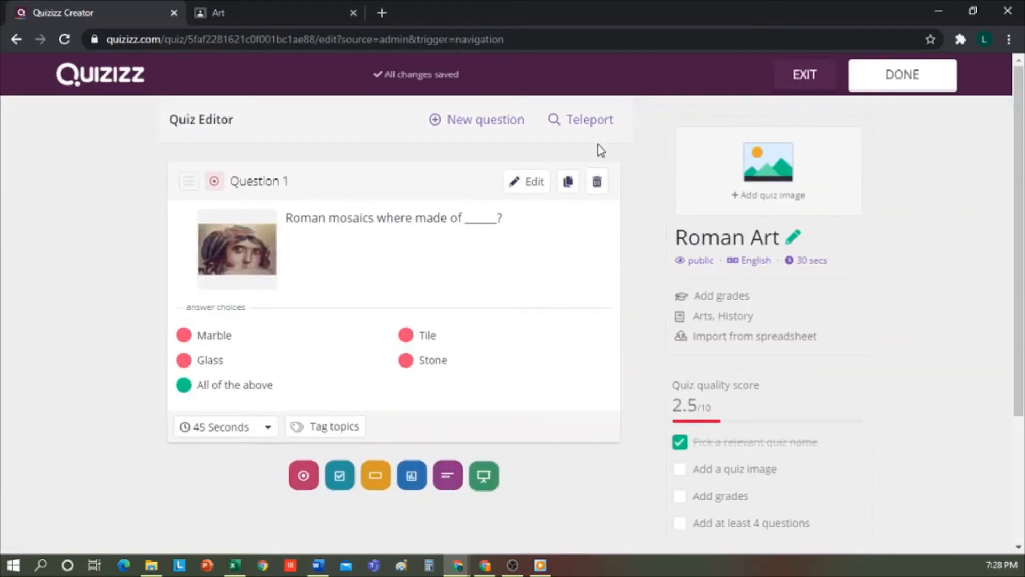
Step: Teleport the question "What is the name of the structure seen here?" from the public Roman Art quiz into the quiz
{"action": "left_click", "coordinate": [585, 120]}
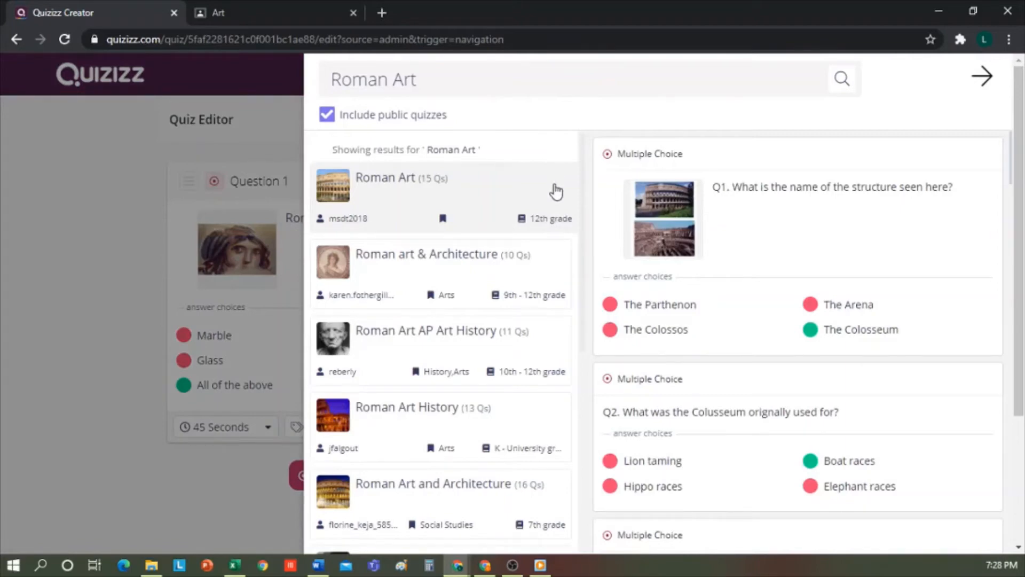
{"action": "mouse_move", "coordinate": [767, 202]}
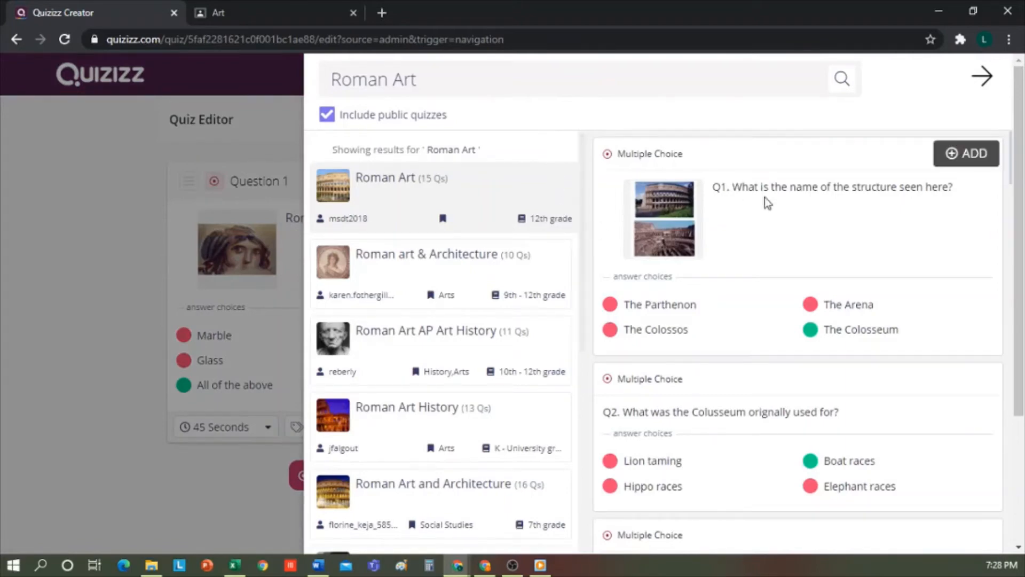
{"action": "left_click", "coordinate": [960, 153]}
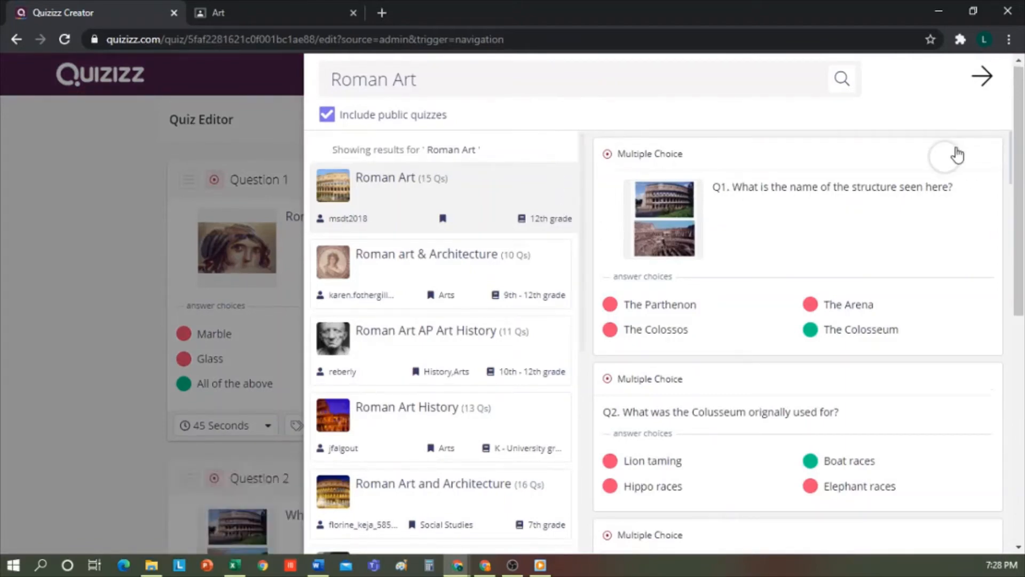
Step: Teleport the question "This sculpture represents the symbol of Rome. Who are the two figures?" from the Roman art & Architecture quiz
{"action": "left_click", "coordinate": [493, 285]}
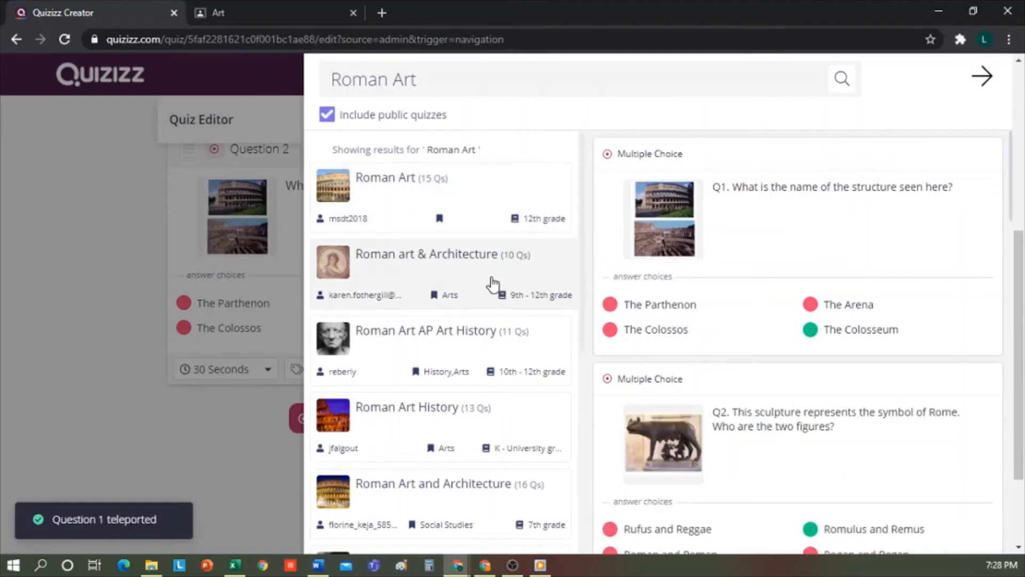
{"action": "mouse_move", "coordinate": [634, 394]}
{"action": "left_click", "coordinate": [969, 379]}
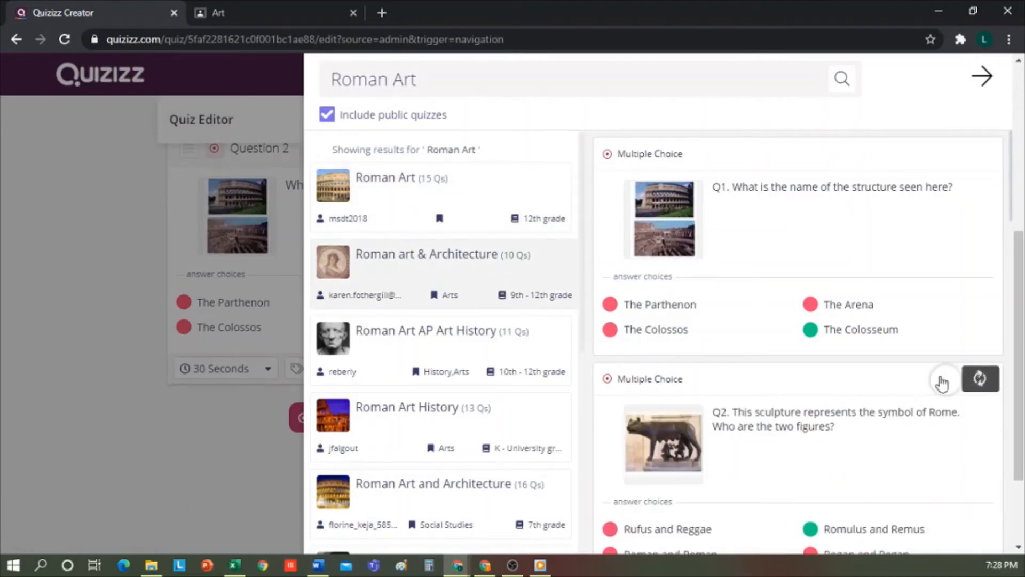
Step: Teleport the question "Name the river near Rome" from the 16-question Roman Art and Architecture quiz and close the teleport search
{"action": "scroll", "coordinate": [508, 391], "scroll_direction": "down", "scroll_amount": 1}
{"action": "scroll", "coordinate": [510, 396], "scroll_direction": "down", "scroll_amount": 3}
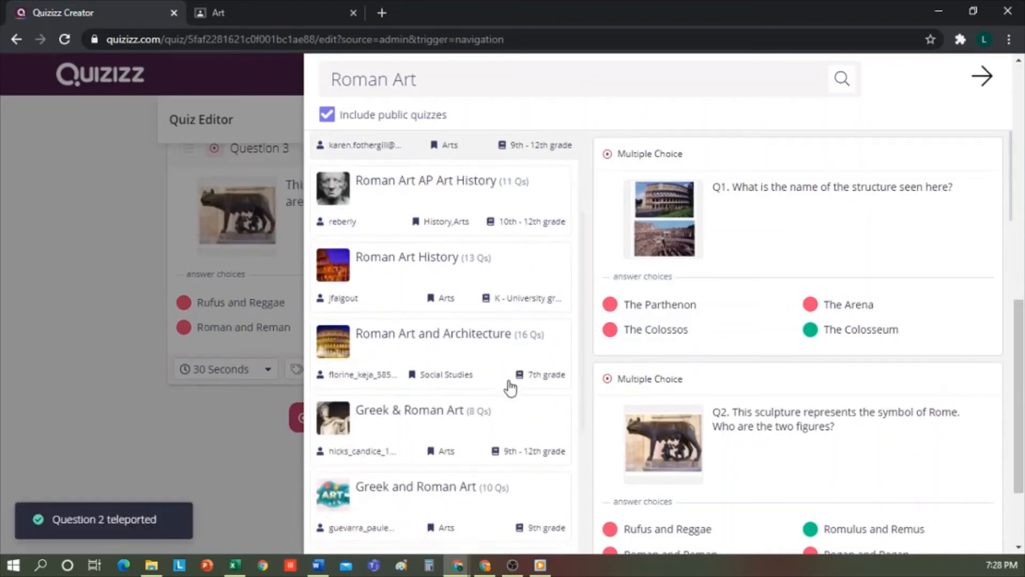
{"action": "left_click", "coordinate": [513, 346]}
{"action": "mouse_move", "coordinate": [893, 211]}
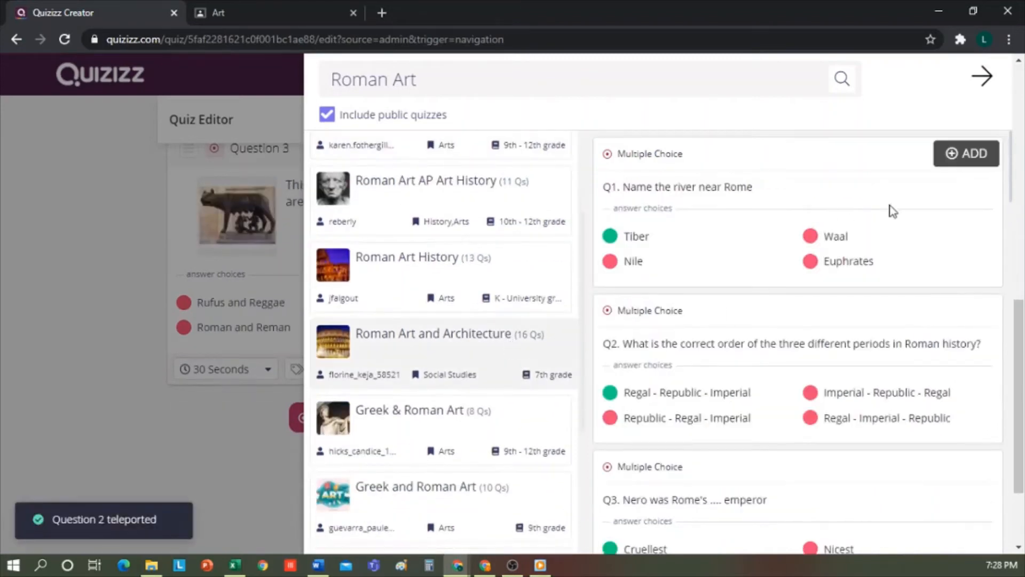
{"action": "left_click", "coordinate": [956, 159]}
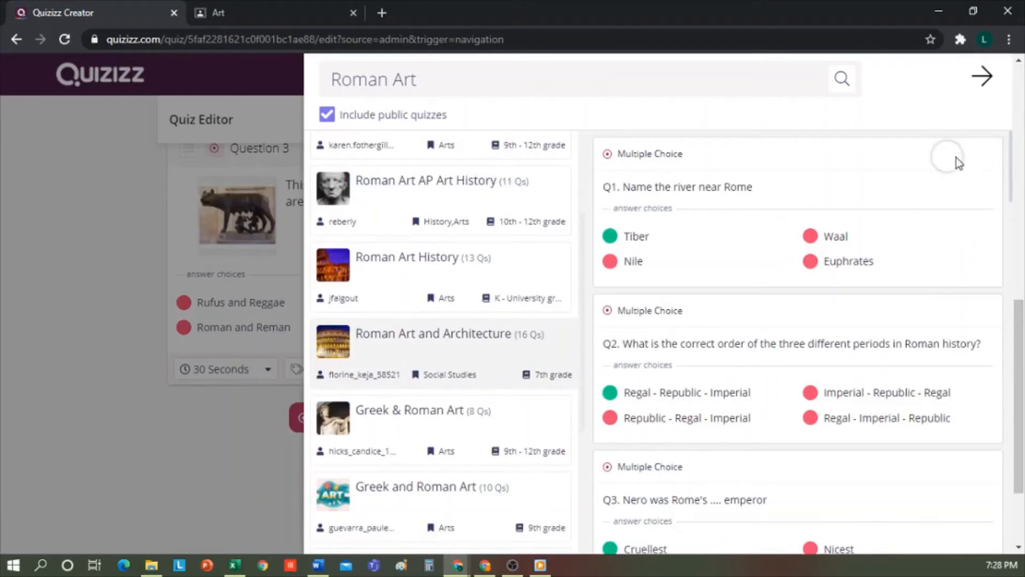
{"action": "left_click", "coordinate": [114, 361]}
{"action": "scroll", "coordinate": [636, 363], "scroll_direction": "up", "scroll_amount": 5}
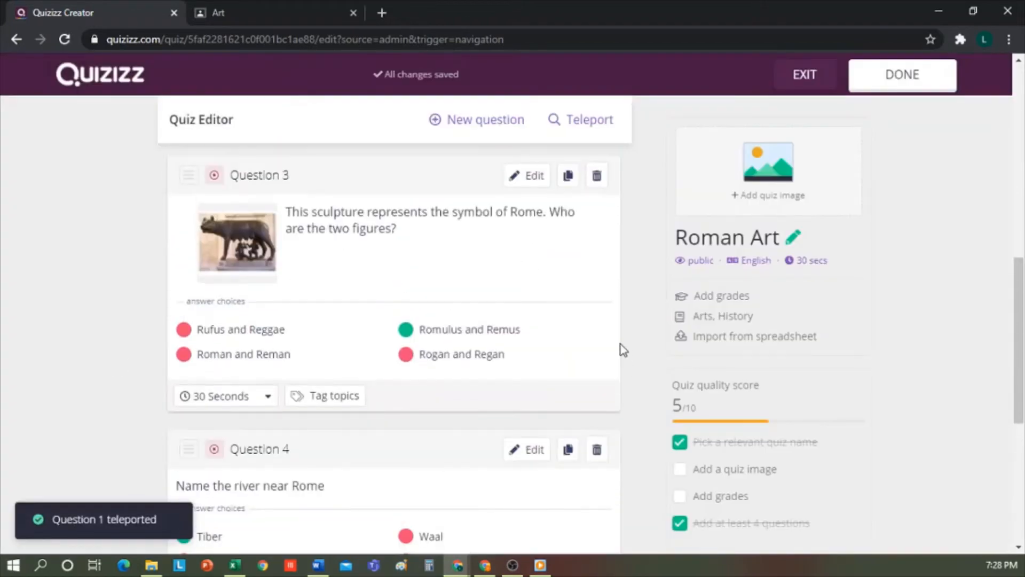
Step: Open question 4 about the river near Rome for editing, review its options and save it without changes
{"action": "left_click", "coordinate": [534, 451]}
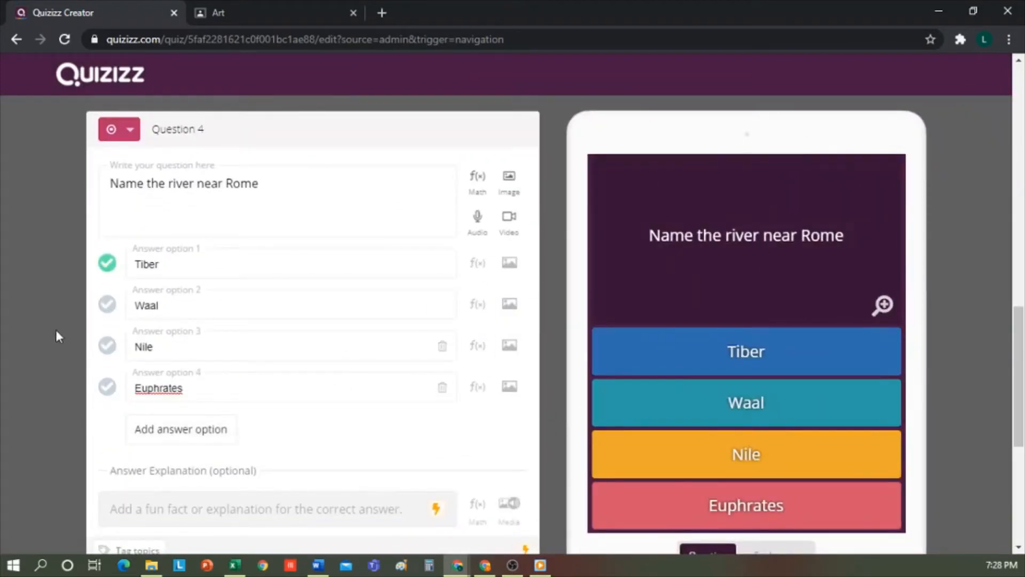
{"action": "scroll", "coordinate": [609, 363], "scroll_direction": "down", "scroll_amount": 4}
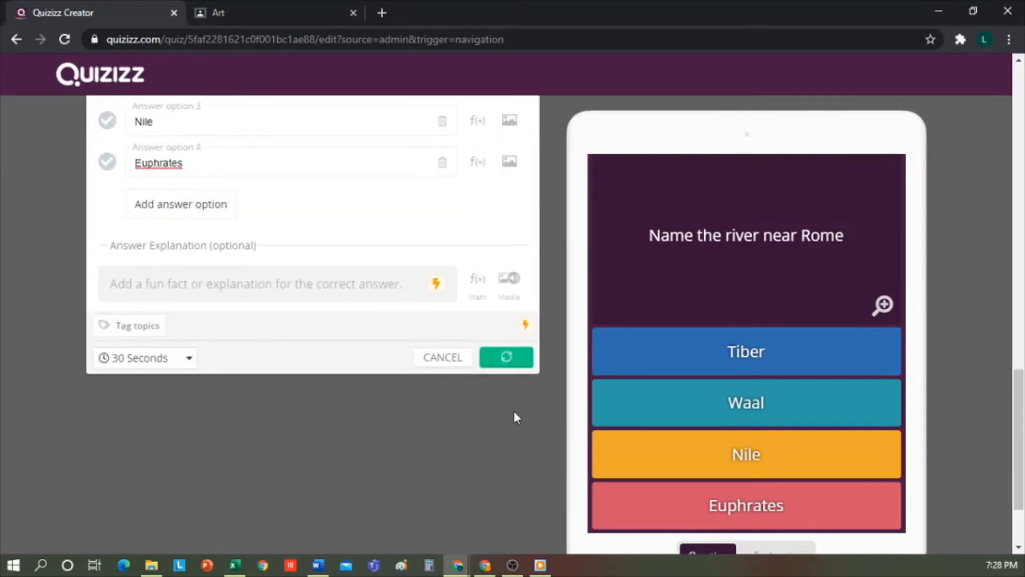
{"action": "scroll", "coordinate": [534, 406], "scroll_direction": "up", "scroll_amount": 12}
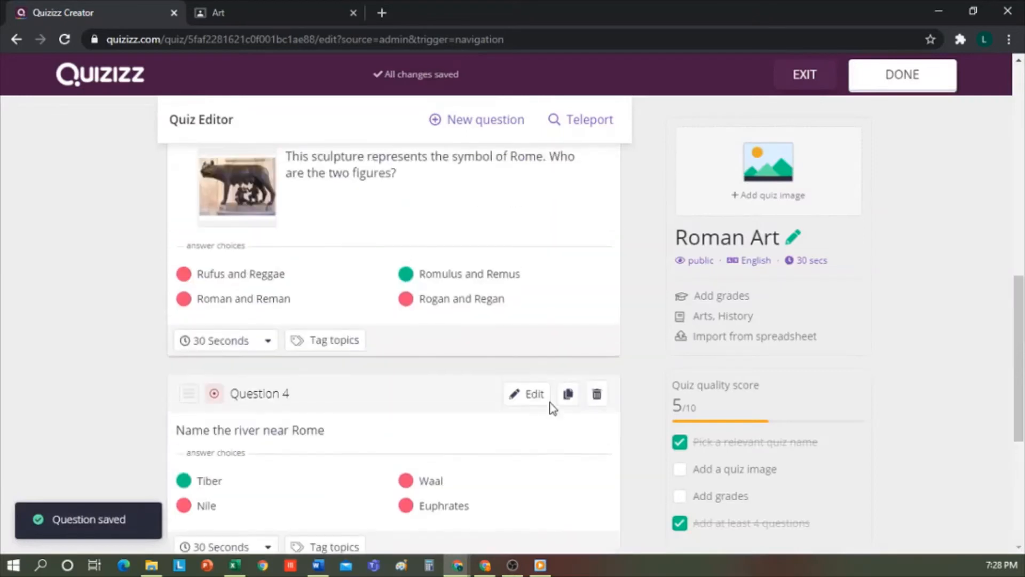
{"action": "scroll", "coordinate": [612, 379], "scroll_direction": "up", "scroll_amount": 3}
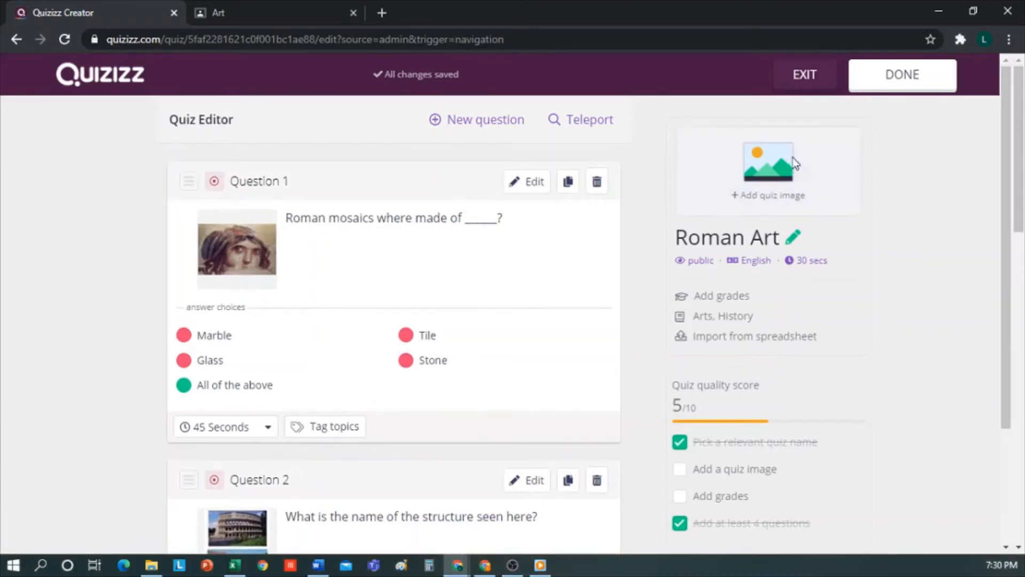
Step: Upload the Colosseum picture as the quiz's title image and view the available languages, keeping English
{"action": "left_click", "coordinate": [789, 156]}
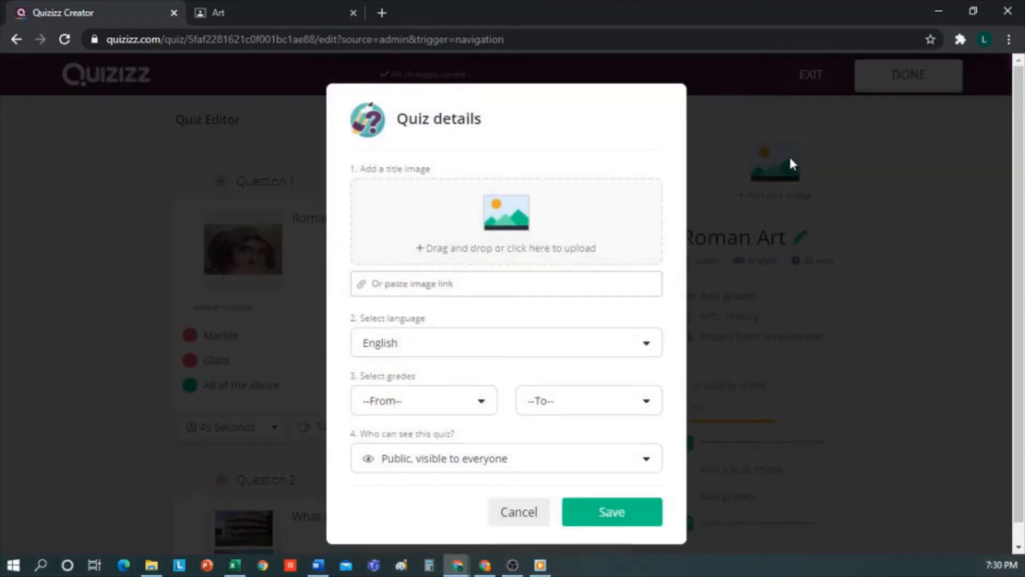
{"action": "left_click", "coordinate": [152, 566]}
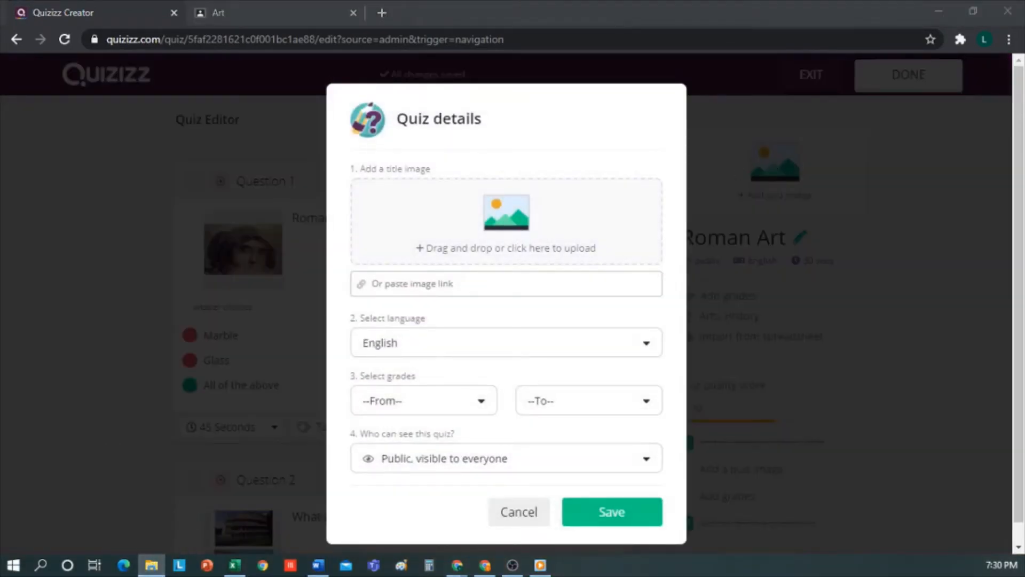
{"action": "left_click_drag", "start_coordinate": [199, 345], "coordinate": [551, 236]}
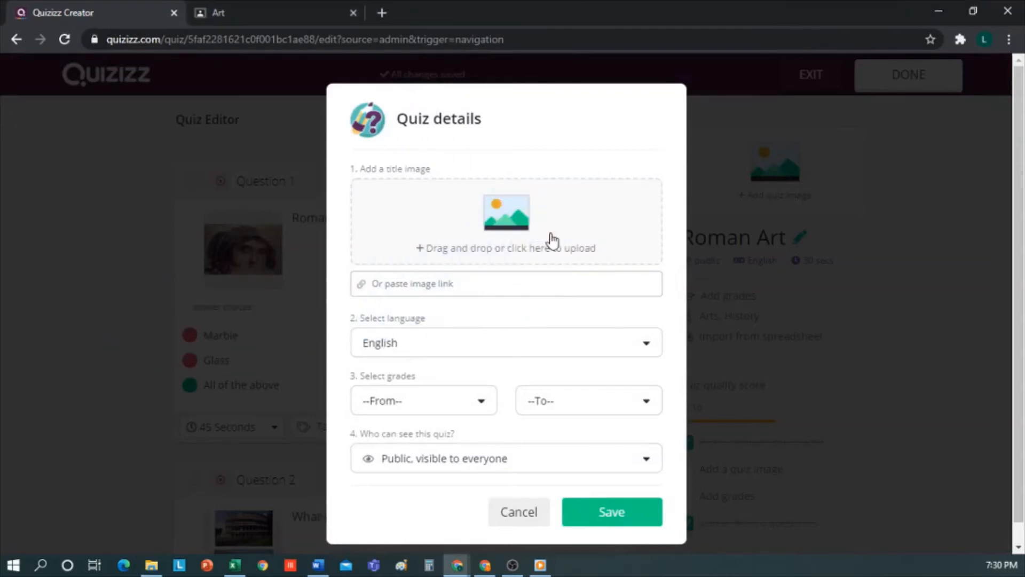
{"action": "left_click", "coordinate": [644, 355]}
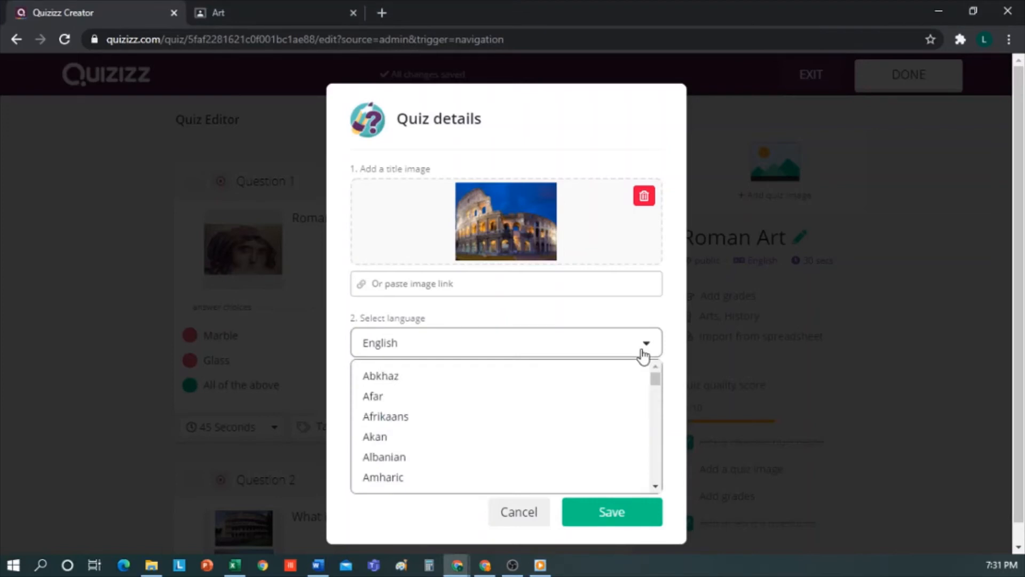
{"action": "left_click", "coordinate": [681, 342]}
Step: Set the quiz's grade to 3rd and its visibility to private, and save the quiz details
{"action": "left_click", "coordinate": [481, 405]}
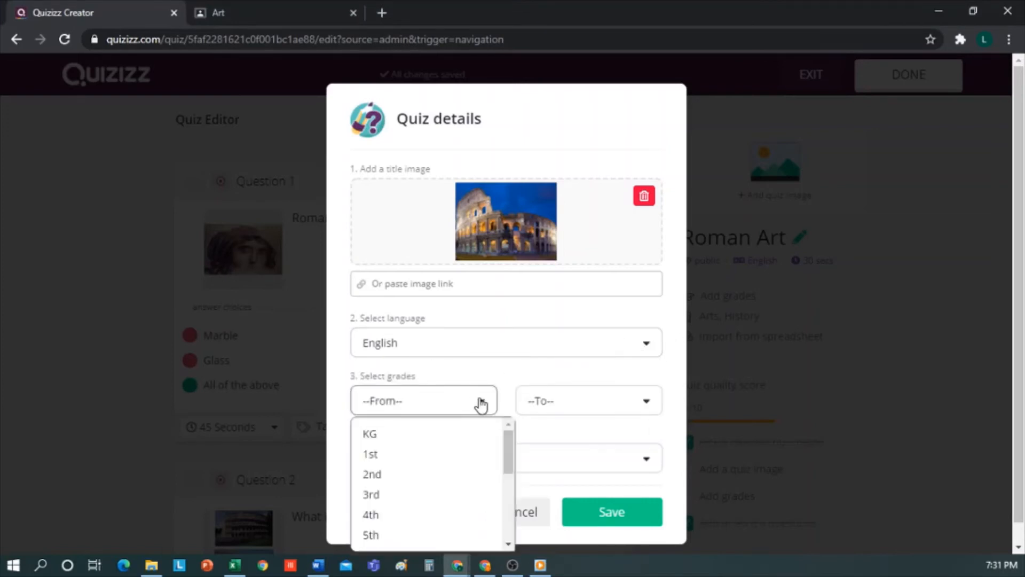
{"action": "left_click", "coordinate": [453, 494]}
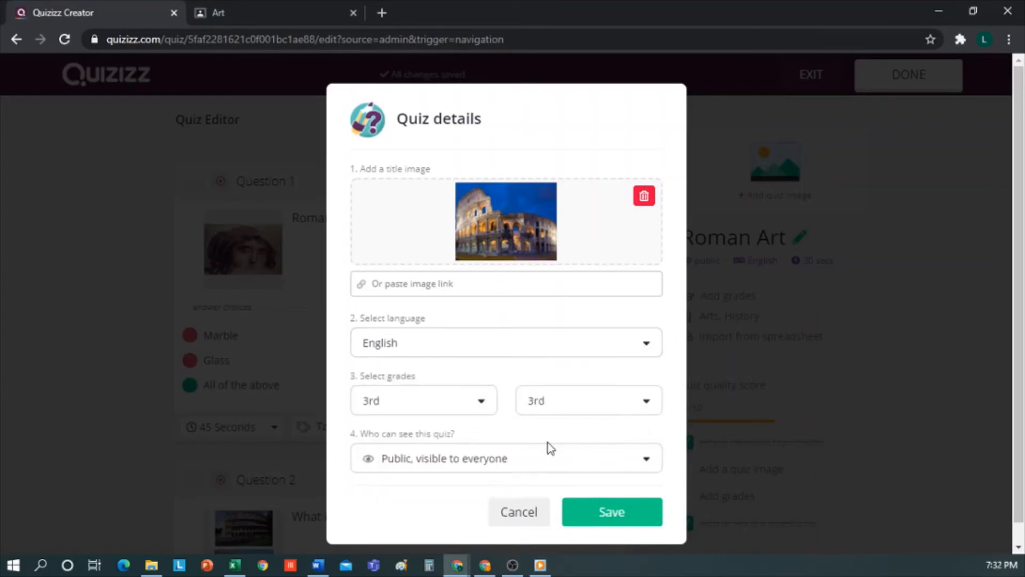
{"action": "left_click", "coordinate": [485, 463]}
{"action": "left_click", "coordinate": [451, 512]}
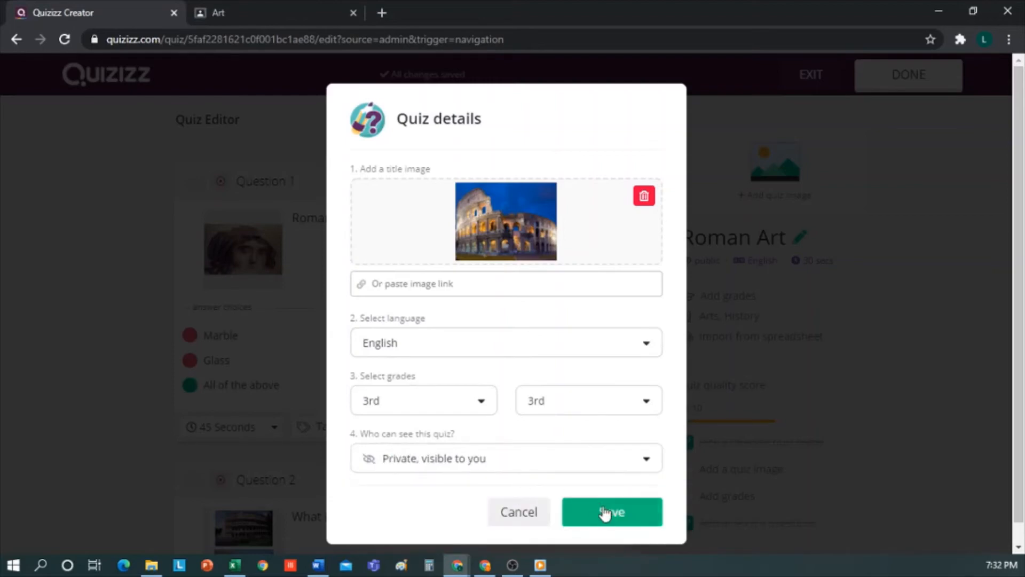
{"action": "left_click", "coordinate": [607, 514]}
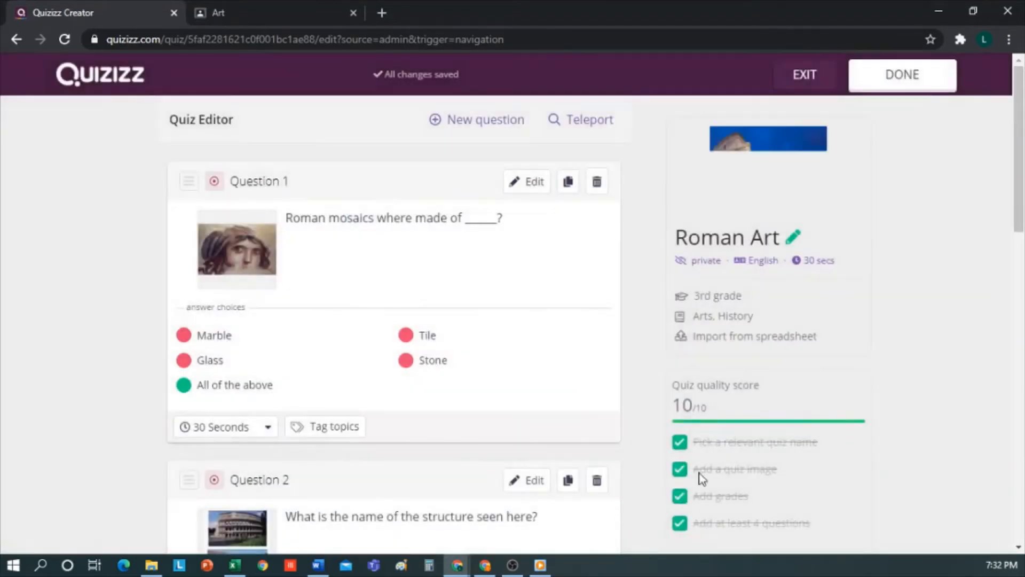
Step: Review the quiz quality score checklist, covering the quiz name, image, grades and minimum number of questions
{"action": "scroll", "coordinate": [930, 393], "scroll_direction": "down", "scroll_amount": 3}
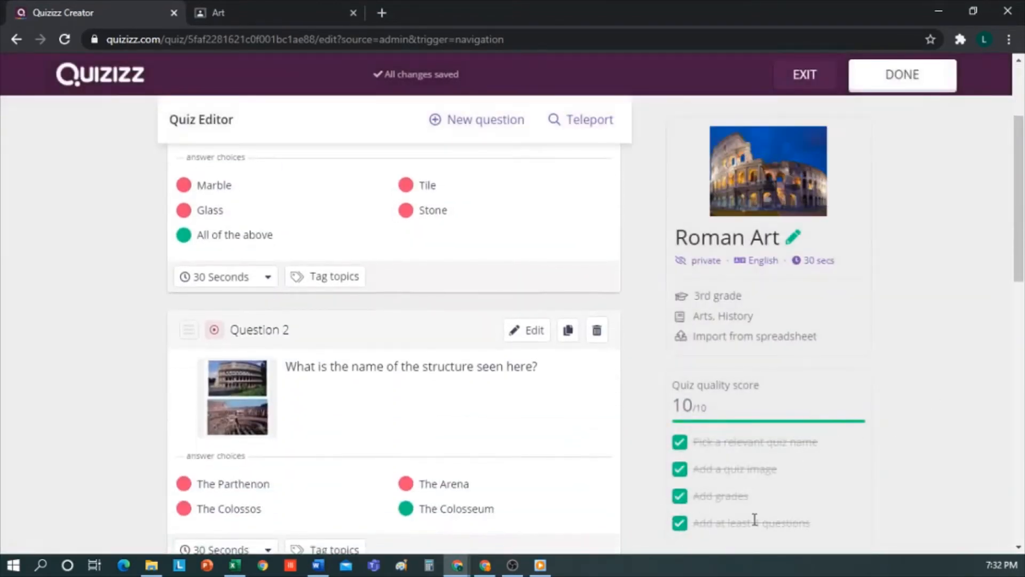
{"action": "left_click_drag", "start_coordinate": [694, 524], "coordinate": [808, 528]}
{"action": "left_click", "coordinate": [815, 498]}
{"action": "left_click_drag", "start_coordinate": [695, 442], "coordinate": [856, 455]}
{"action": "left_click_drag", "start_coordinate": [696, 467], "coordinate": [826, 479]}
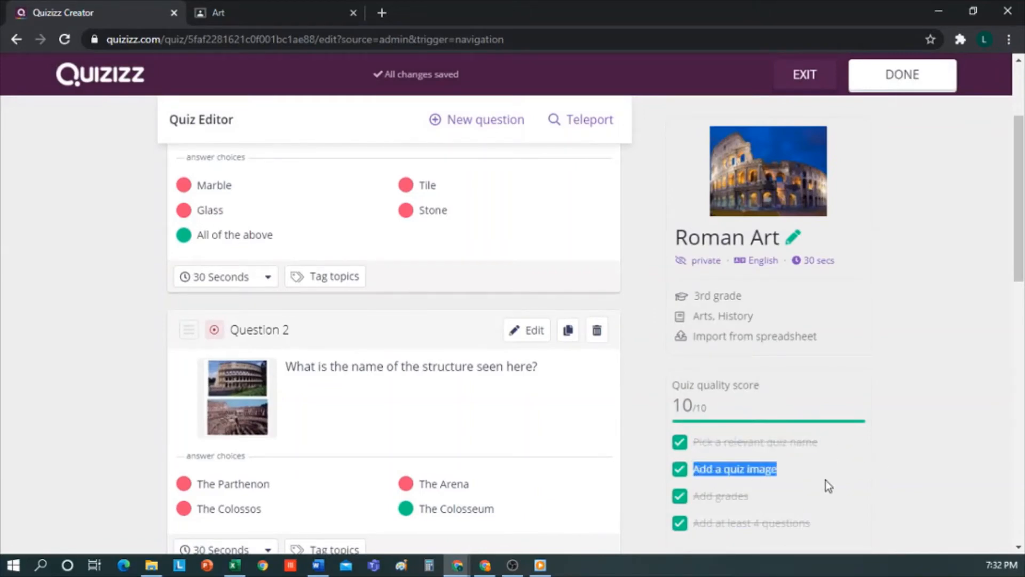
{"action": "left_click_drag", "start_coordinate": [704, 498], "coordinate": [815, 502]}
{"action": "left_click", "coordinate": [920, 469]}
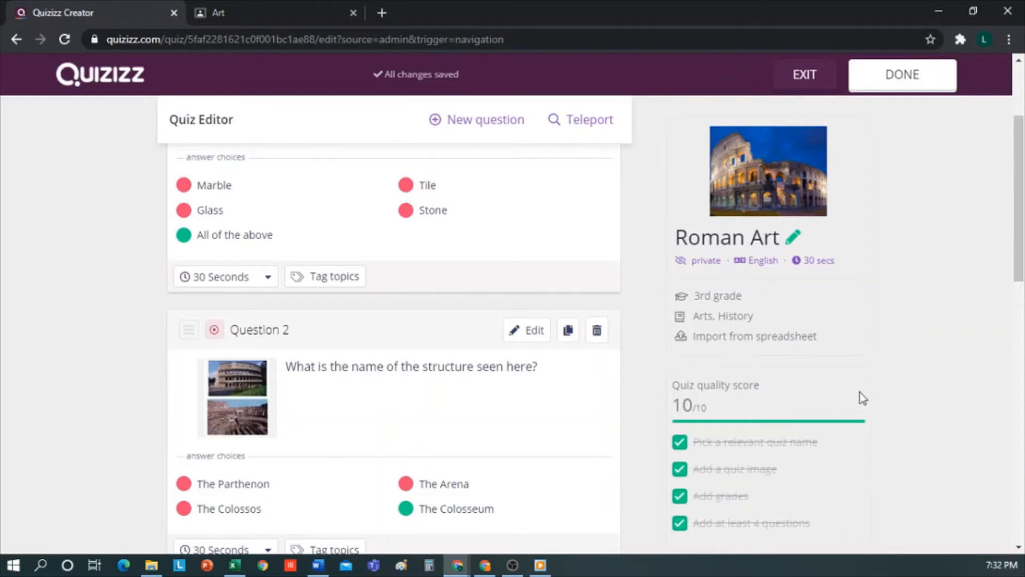
Step: Finish editing the Roman Art quiz and set up a live quiz in the Classic, student-paced format
{"action": "left_click", "coordinate": [909, 77]}
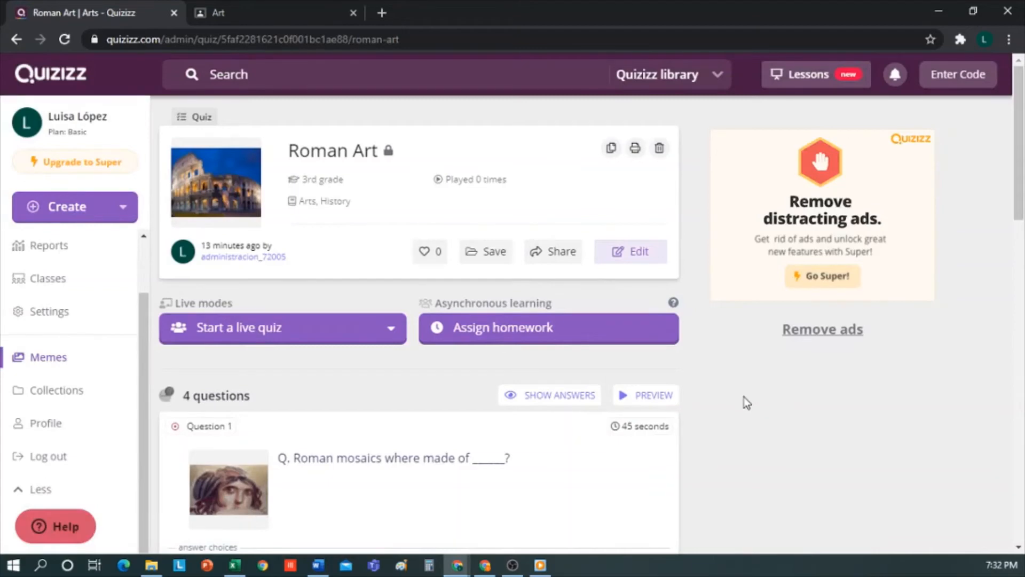
{"action": "left_click", "coordinate": [355, 331]}
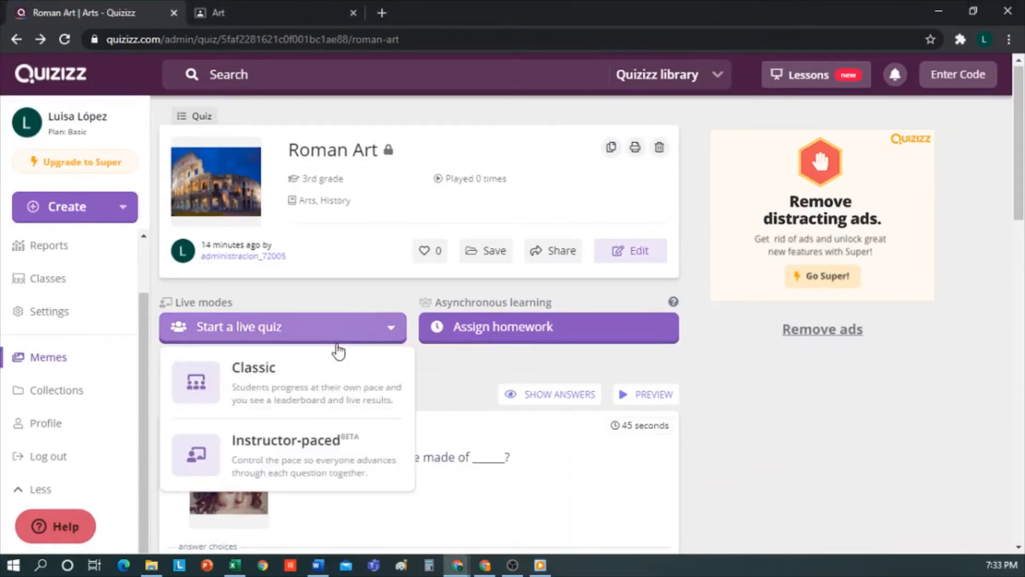
{"action": "left_click", "coordinate": [336, 383]}
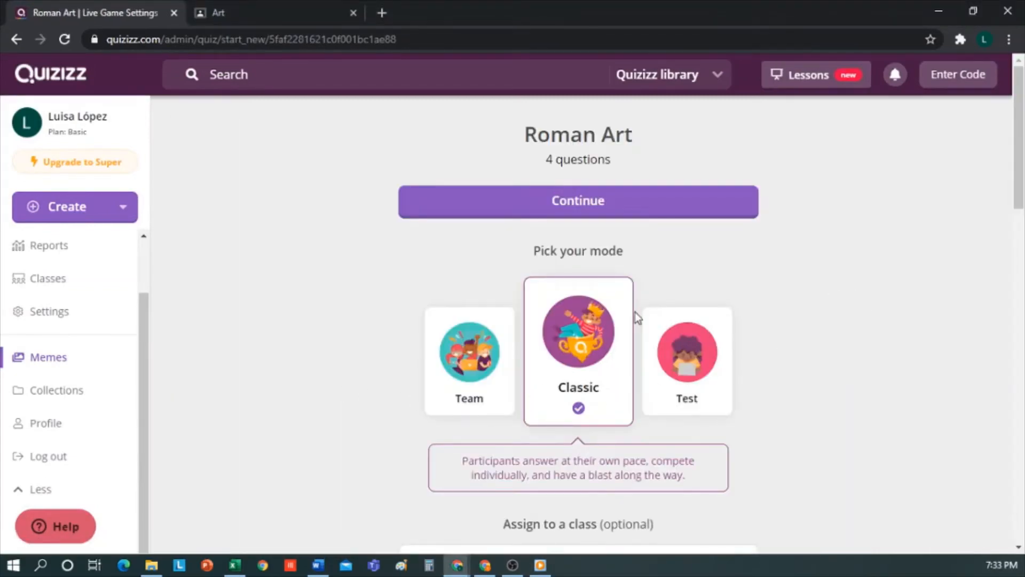
Step: Compare the descriptions of the Team, Classic and Test game modes
{"action": "left_click", "coordinate": [478, 383]}
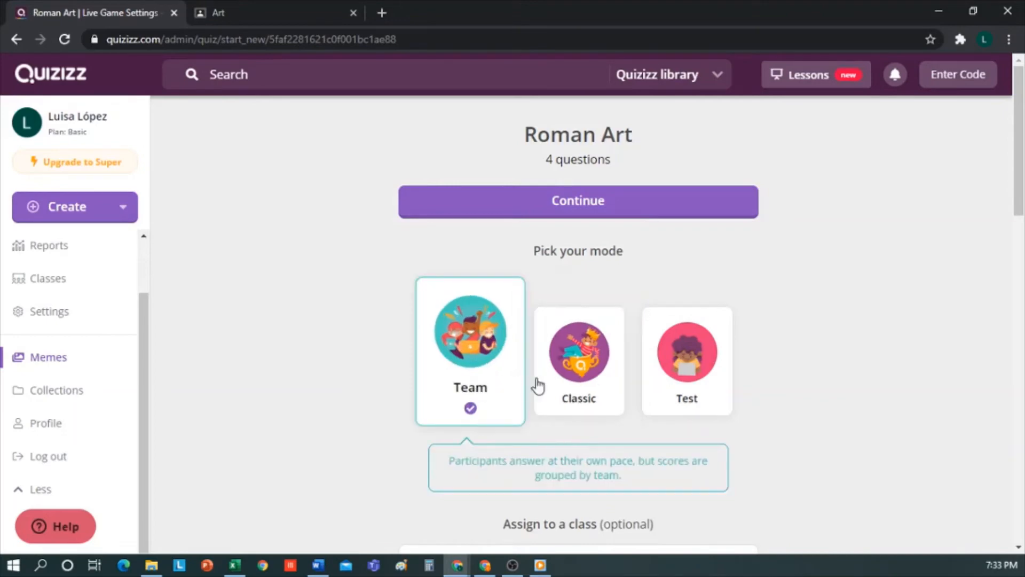
{"action": "left_click", "coordinate": [581, 382]}
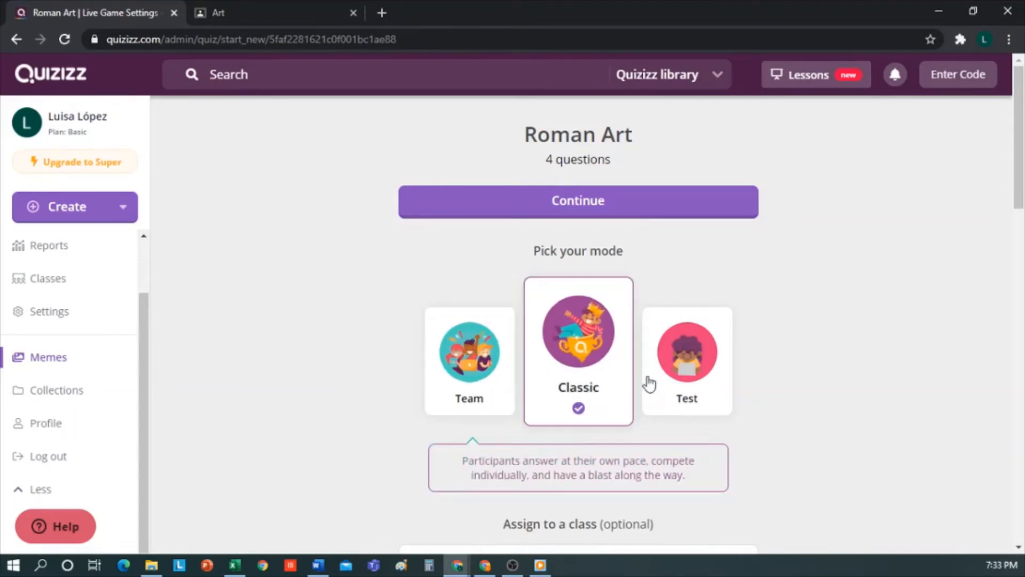
{"action": "left_click", "coordinate": [703, 374]}
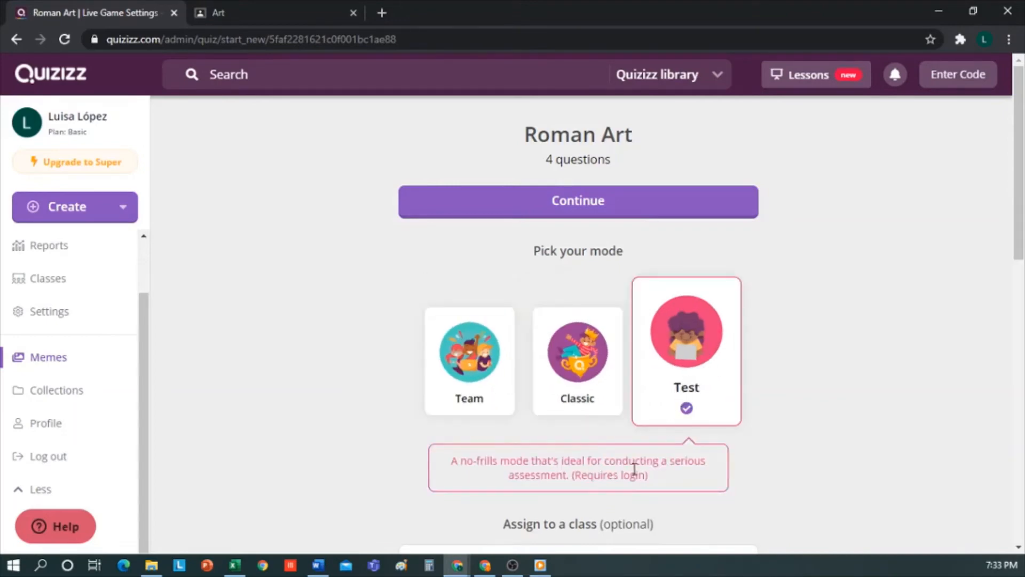
{"action": "left_click_drag", "start_coordinate": [654, 480], "coordinate": [455, 456]}
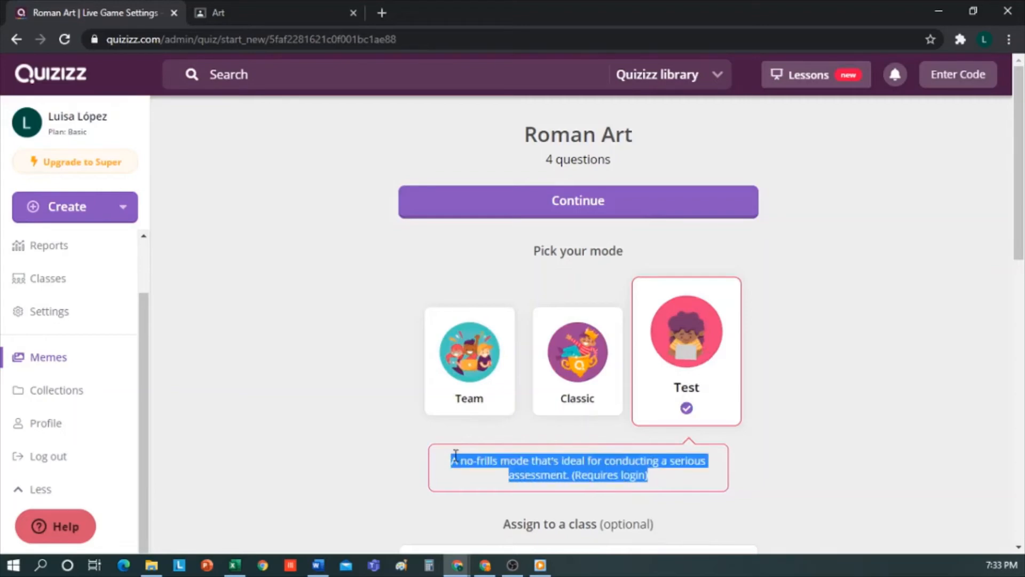
Step: Check the class assignment option, choose the Classic mode and continue to the live game's waiting room
{"action": "scroll", "coordinate": [728, 442], "scroll_direction": "down", "scroll_amount": 4}
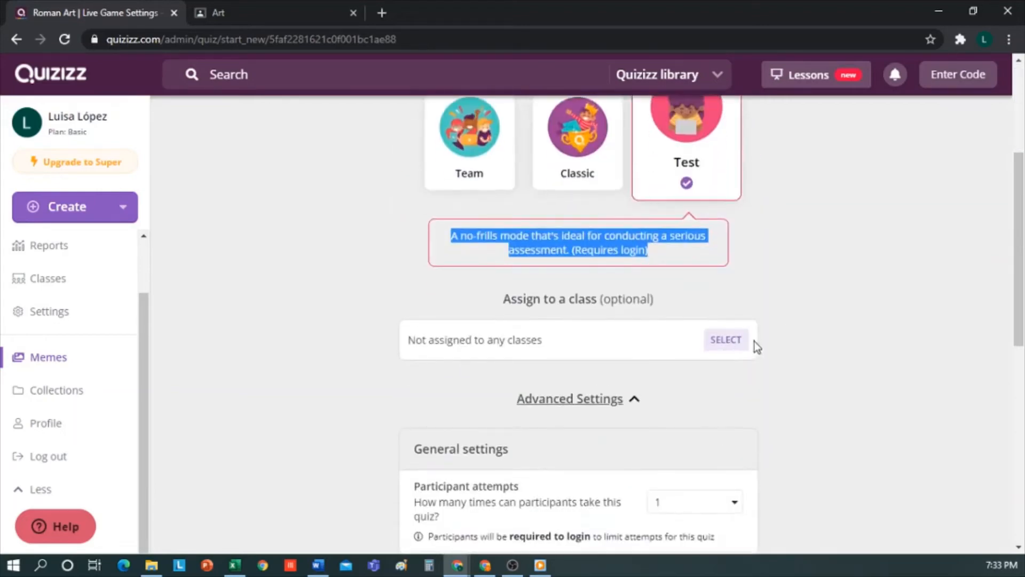
{"action": "scroll", "coordinate": [592, 328], "scroll_direction": "up", "scroll_amount": 3}
{"action": "left_click", "coordinate": [592, 328]}
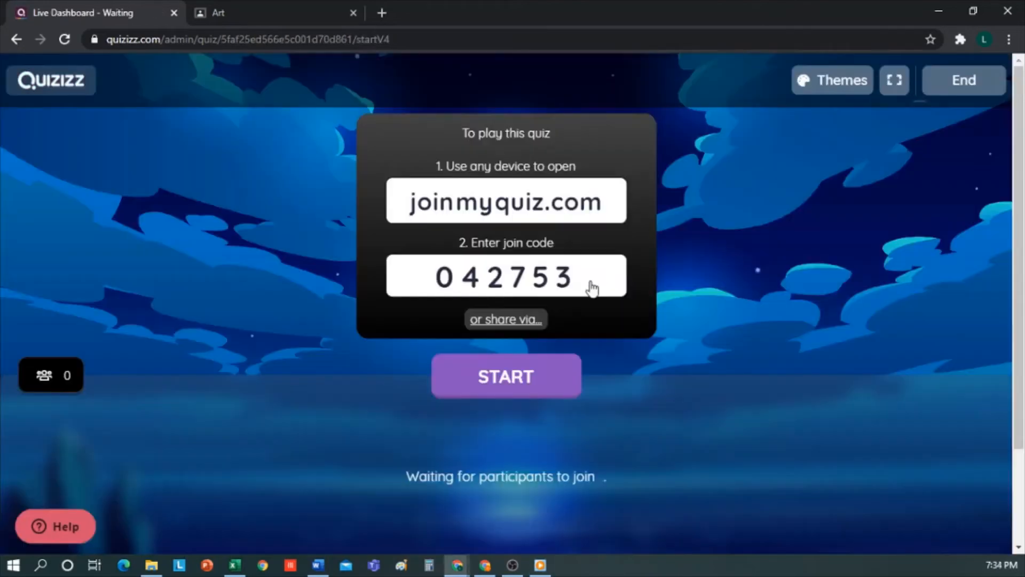
Step: Copy the live game's join code and highlight the joinmyquiz.com address for participants
{"action": "left_click_drag", "start_coordinate": [591, 287], "coordinate": [442, 274]}
{"action": "left_click", "coordinate": [438, 276]}
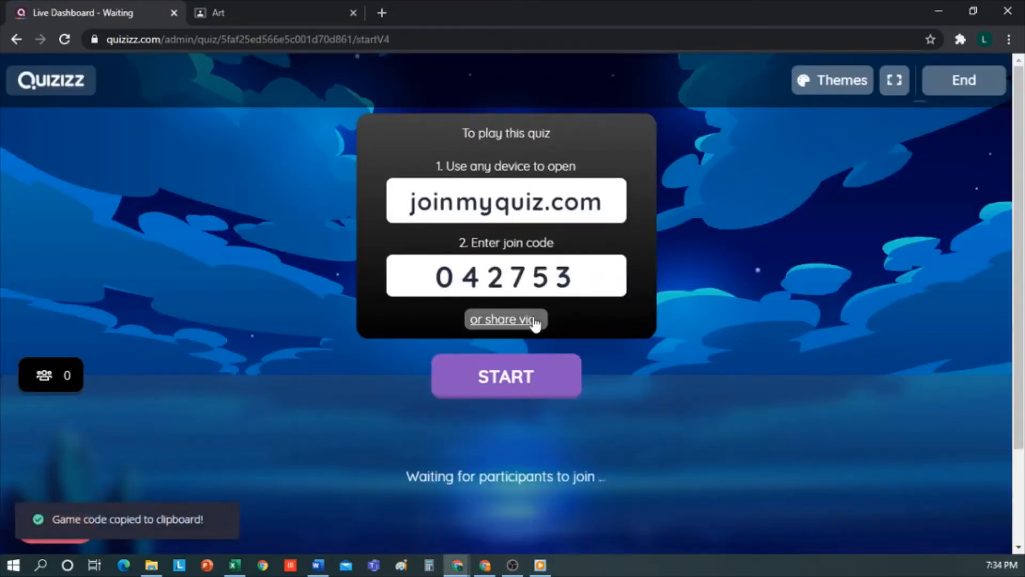
{"action": "left_click_drag", "start_coordinate": [609, 204], "coordinate": [410, 211]}
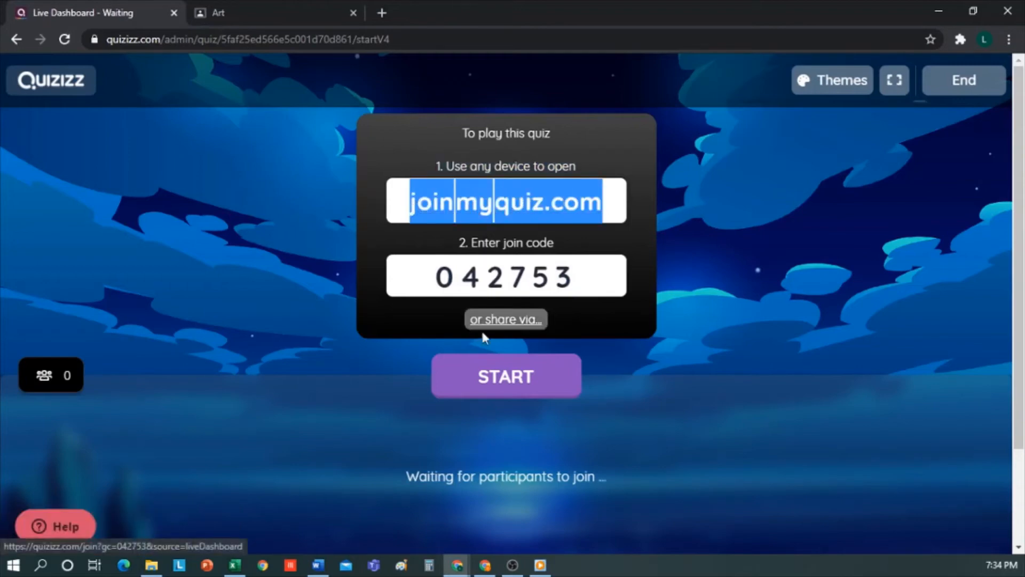
Step: View the live game's sharing options, copy its join link and close the sharing window
{"action": "left_click", "coordinate": [522, 327]}
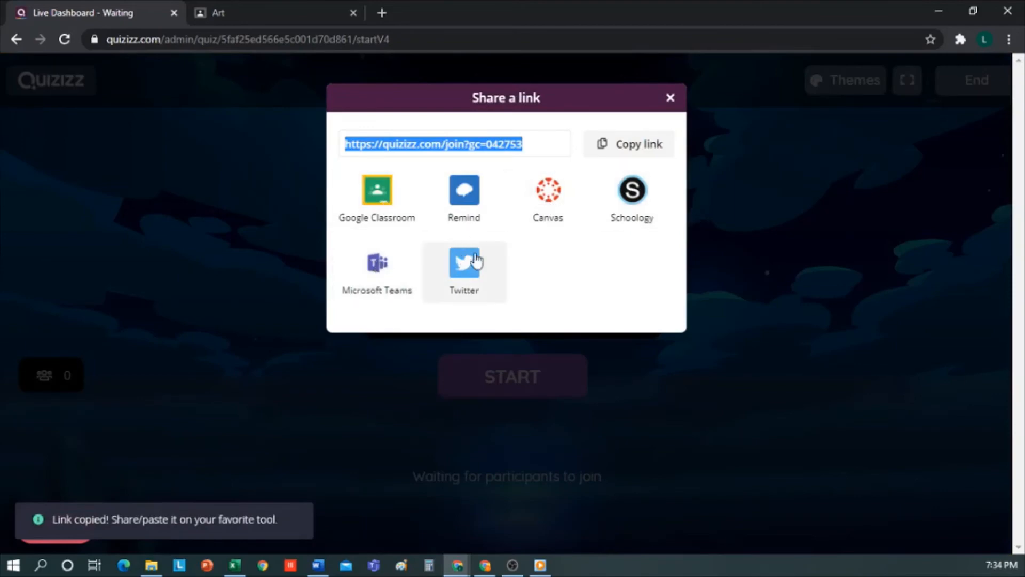
{"action": "left_click", "coordinate": [637, 147]}
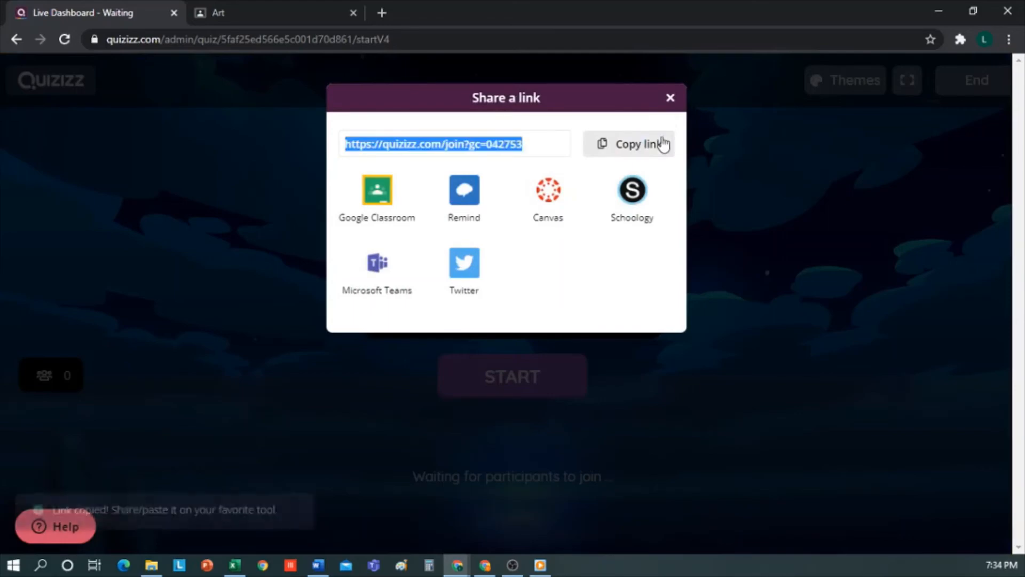
{"action": "left_click", "coordinate": [670, 97]}
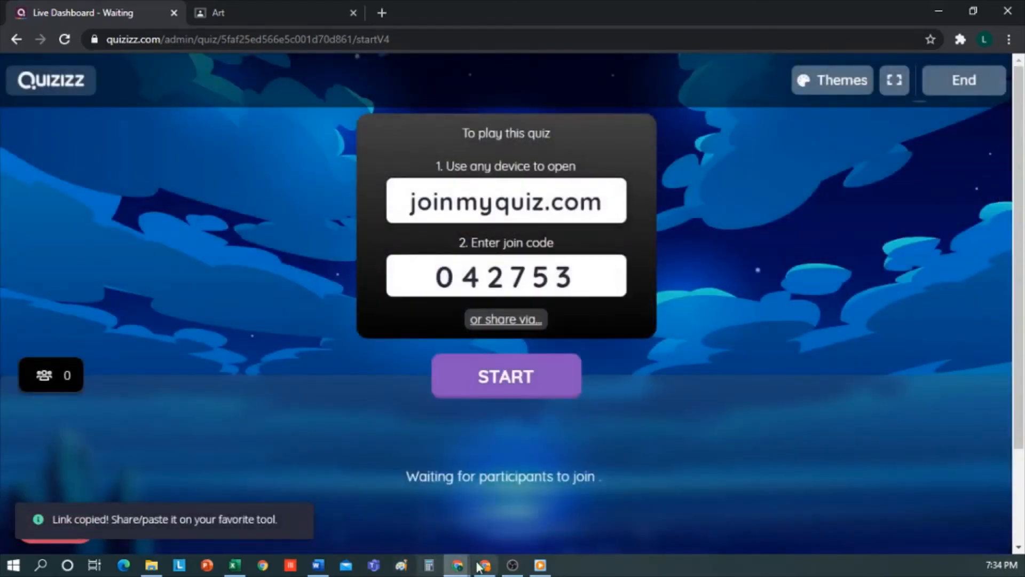
Step: Open the copied join link in the incognito Chrome window and place it side by side with the host's live dashboard
{"action": "left_click", "coordinate": [461, 565]}
{"action": "left_click", "coordinate": [565, 508]}
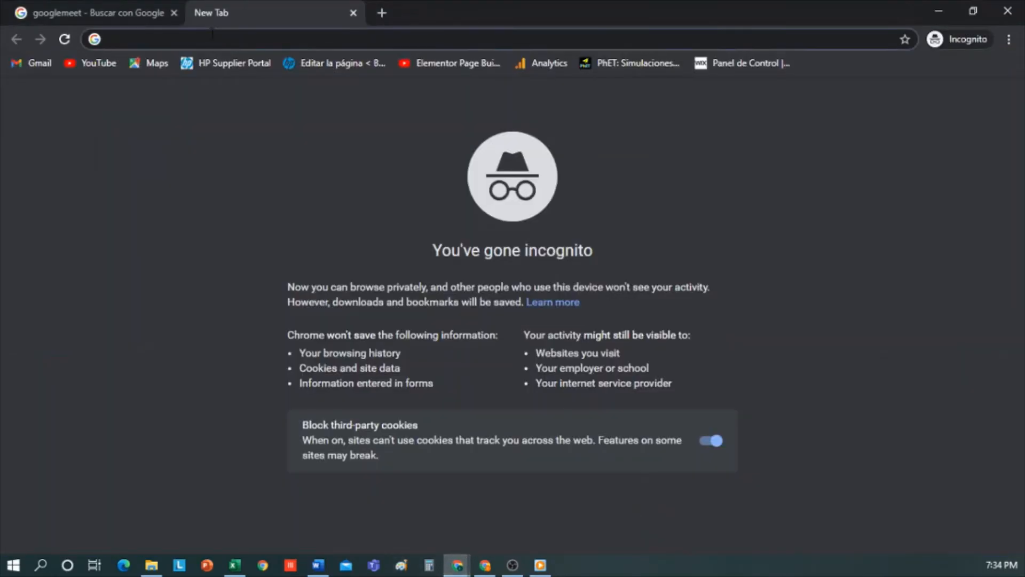
{"action": "key", "text": "ctrl+v"}
{"action": "key", "text": "Return"}
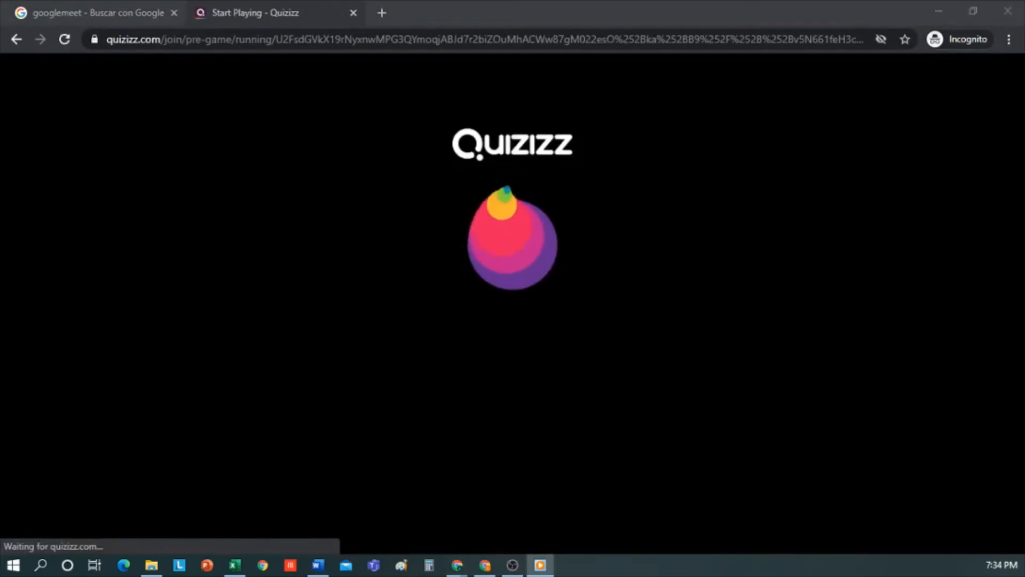
{"action": "left_click_drag", "start_coordinate": [478, 8], "coordinate": [1023, 166]}
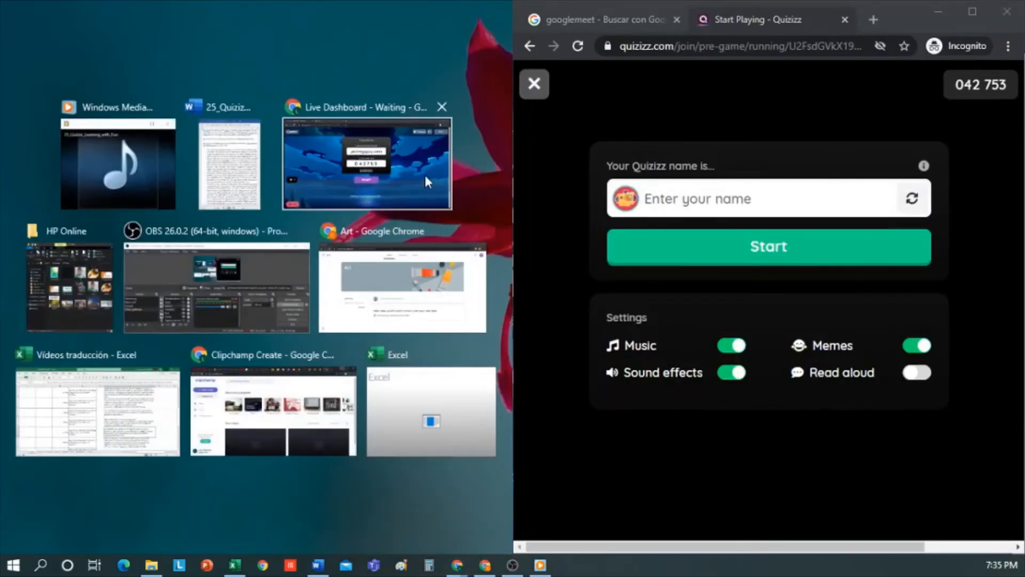
{"action": "left_click", "coordinate": [426, 181]}
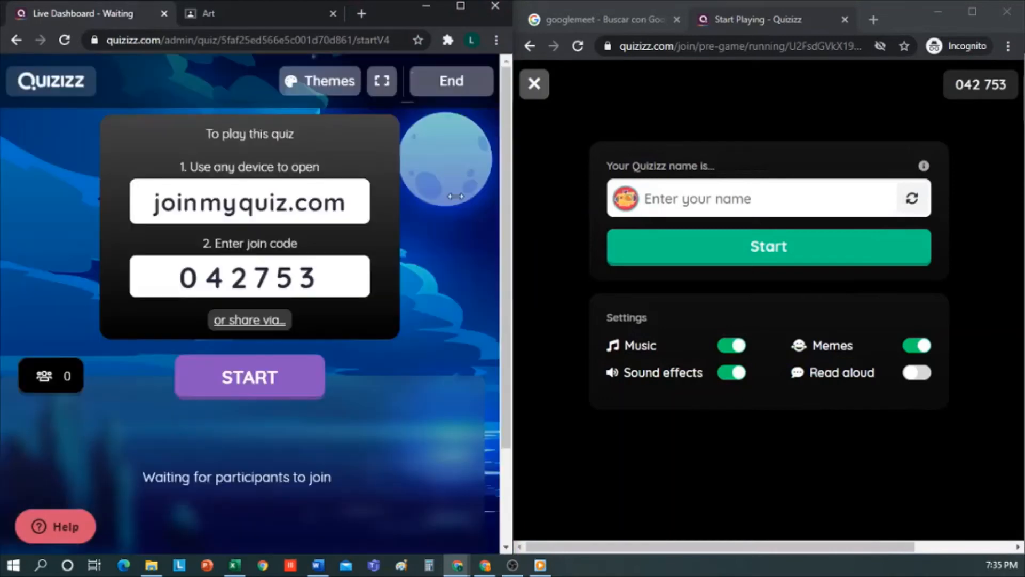
Step: Join the game as a participant by entering the student's name, and start the live quiz from the host dashboard
{"action": "left_click", "coordinate": [725, 202]}
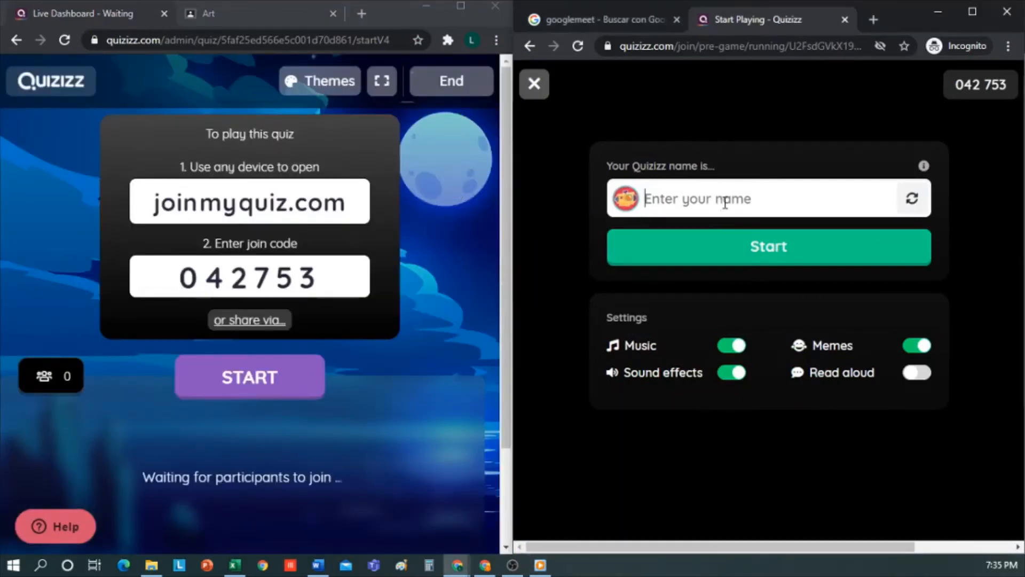
{"action": "type", "text": "Hanna"}
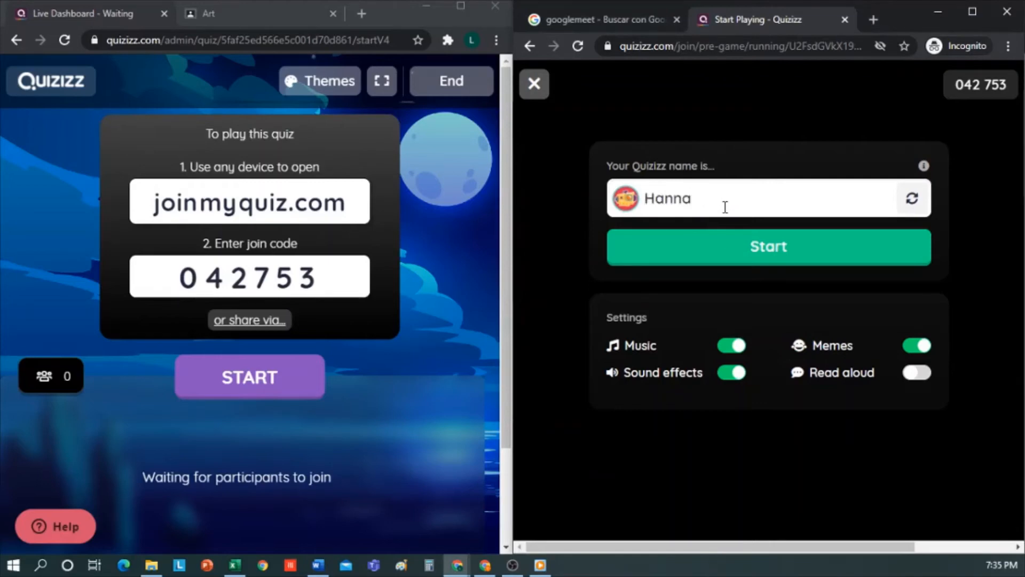
{"action": "left_click", "coordinate": [730, 254]}
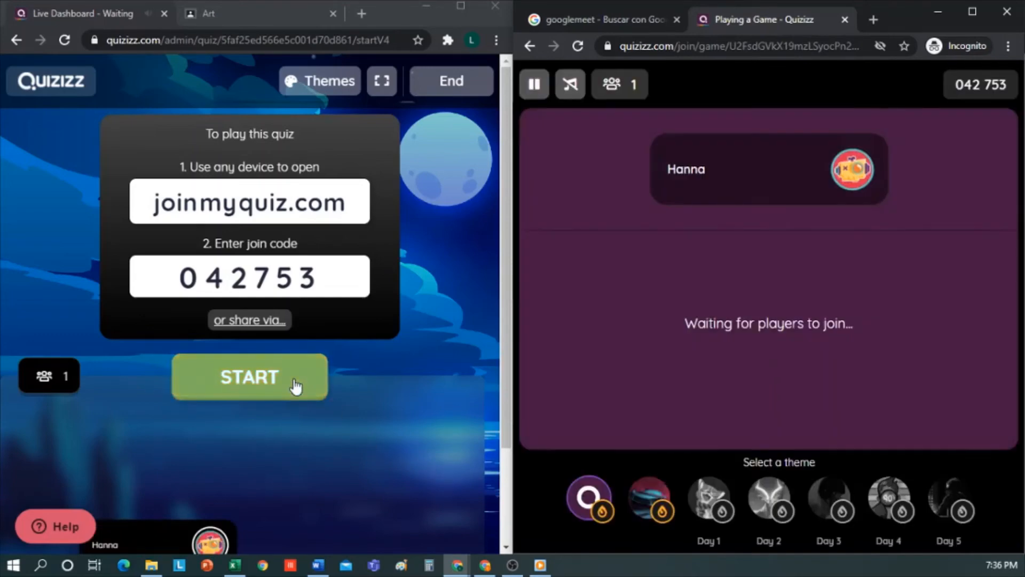
{"action": "left_click", "coordinate": [295, 385]}
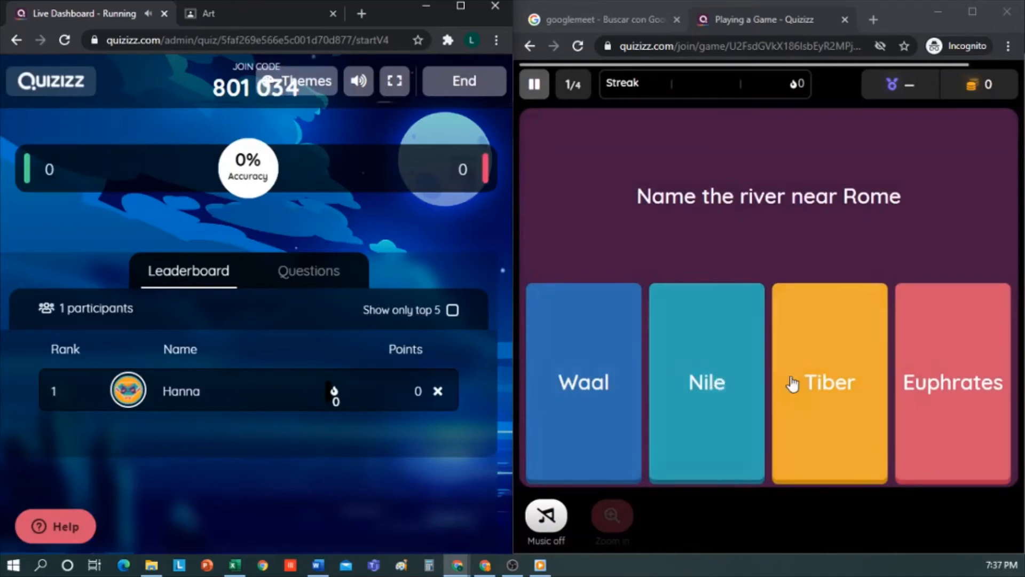
Step: Answer the river question with Tiber and the Roman mosaics question with All of the above, advancing to the third question
{"action": "left_click", "coordinate": [822, 373]}
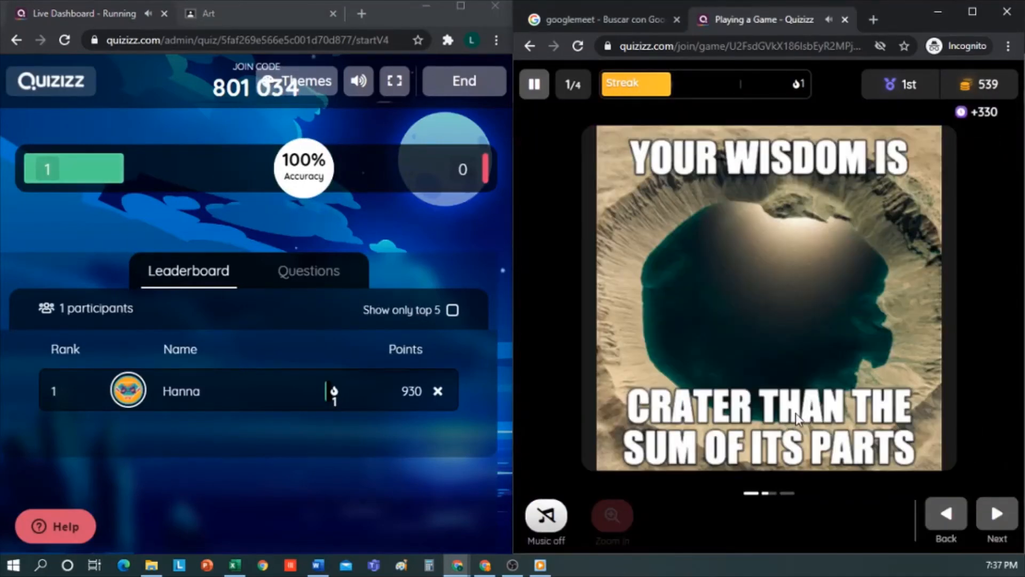
{"action": "left_click", "coordinate": [997, 516]}
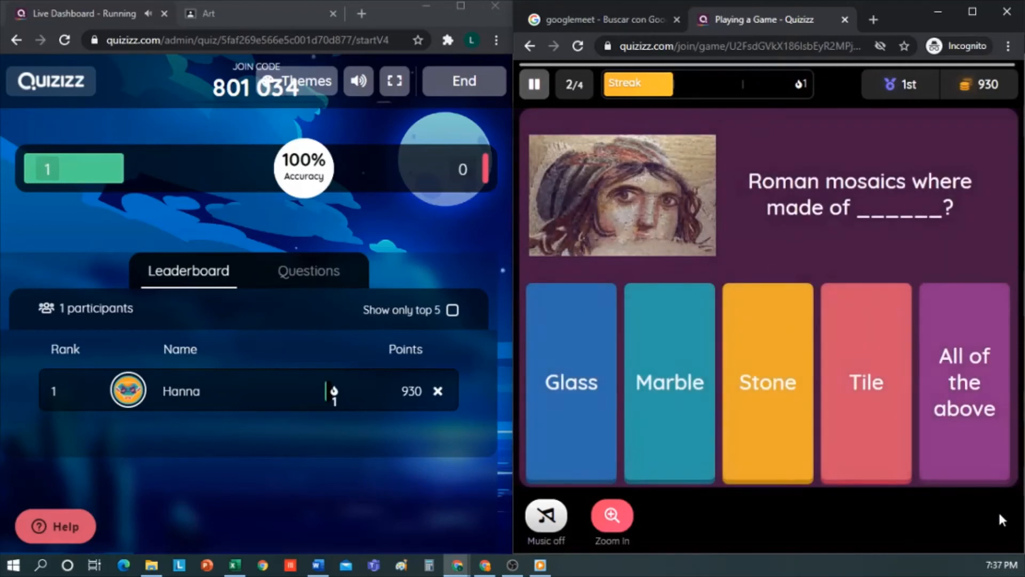
{"action": "left_click", "coordinate": [966, 361]}
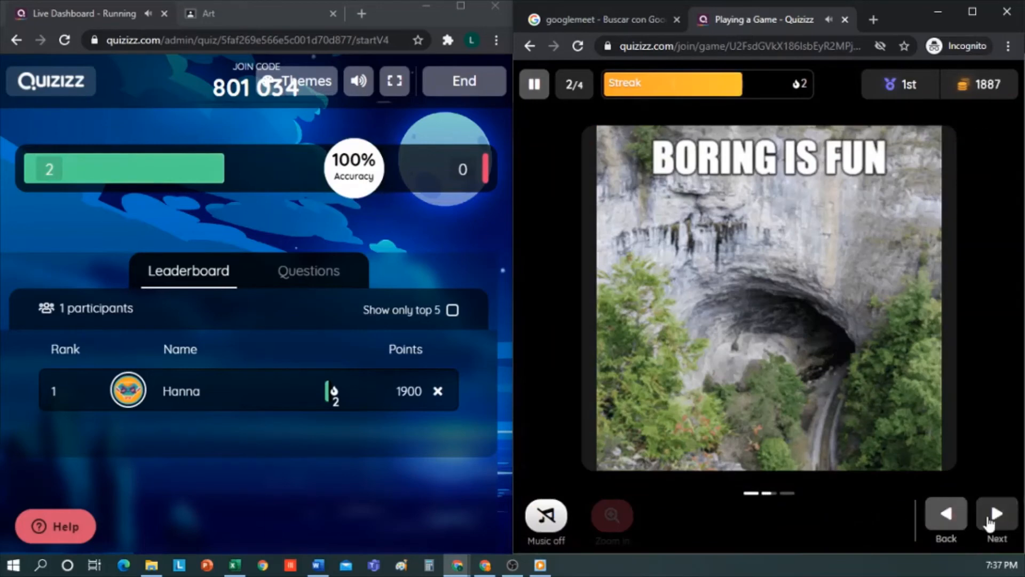
{"action": "left_click", "coordinate": [997, 514]}
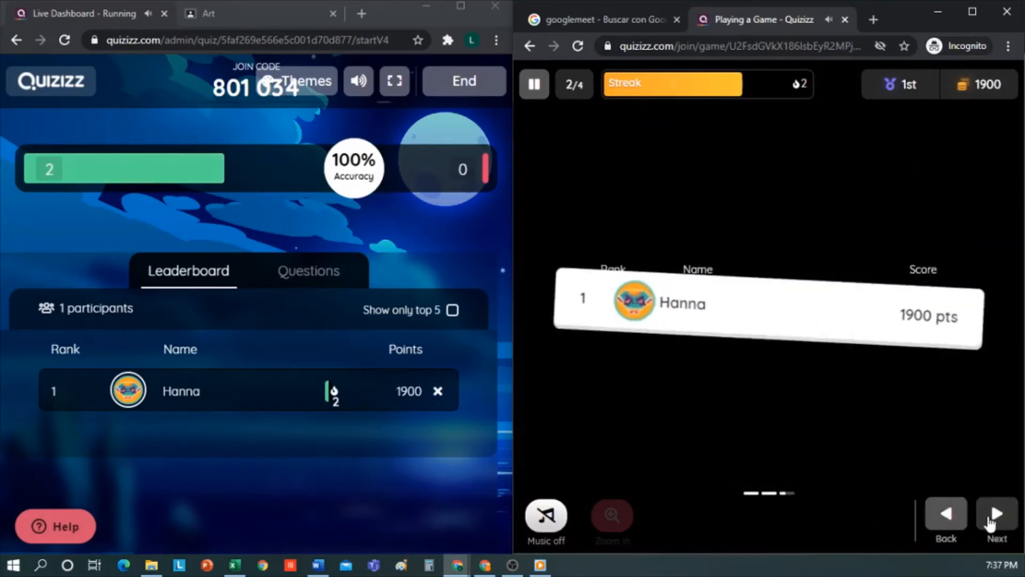
{"action": "left_click", "coordinate": [993, 516]}
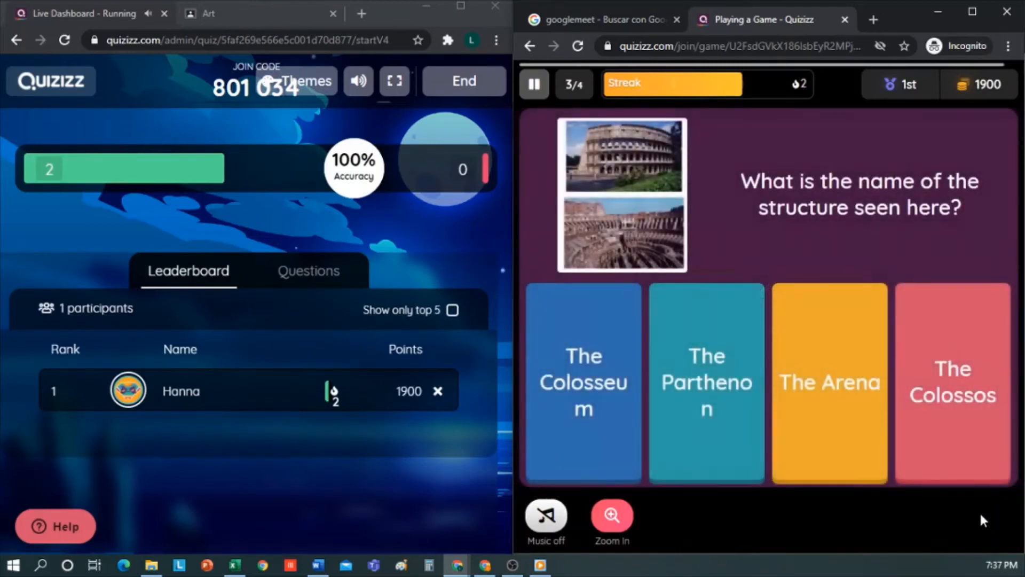
Step: Answer the structure question with The Colosseum and the sculpture question with Romulus and Remus, and continue to the game summary
{"action": "left_click", "coordinate": [617, 389]}
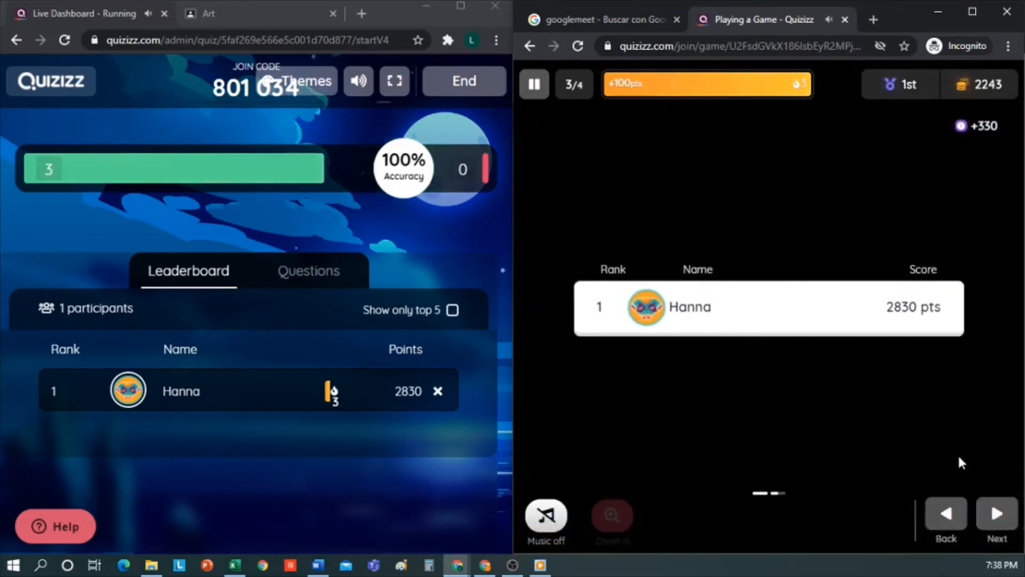
{"action": "left_click", "coordinate": [994, 516]}
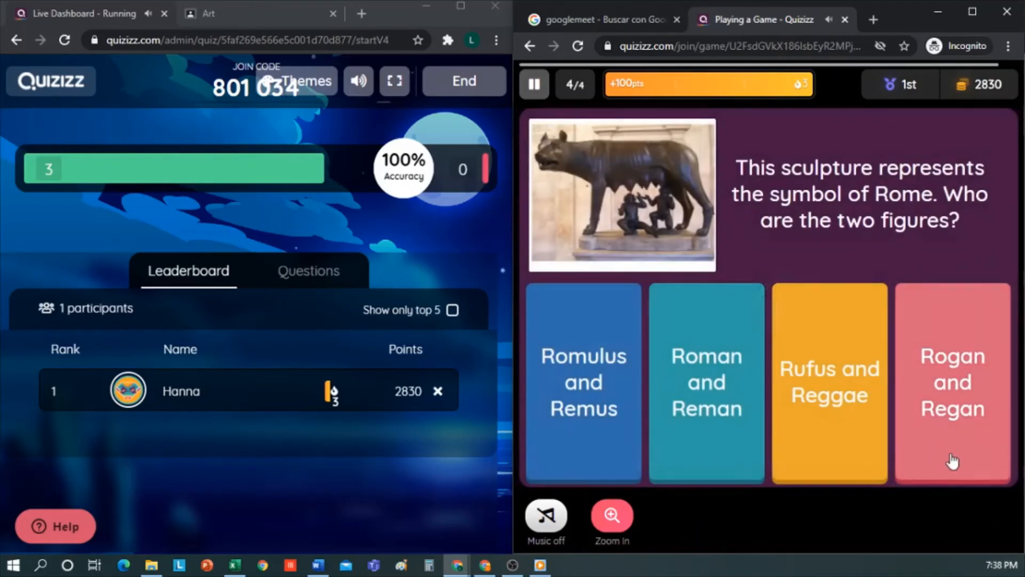
{"action": "left_click", "coordinate": [615, 410]}
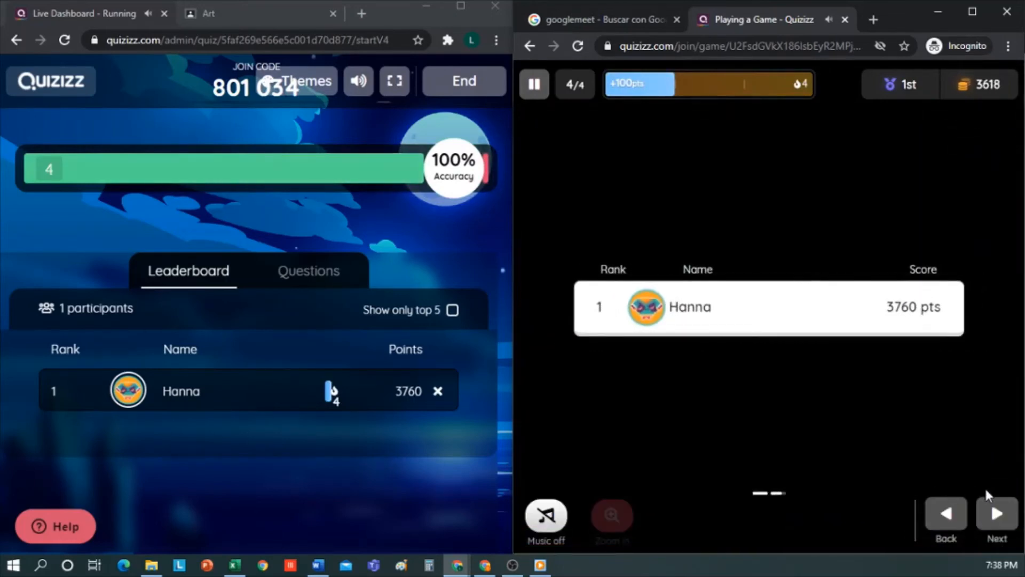
{"action": "left_click", "coordinate": [991, 505]}
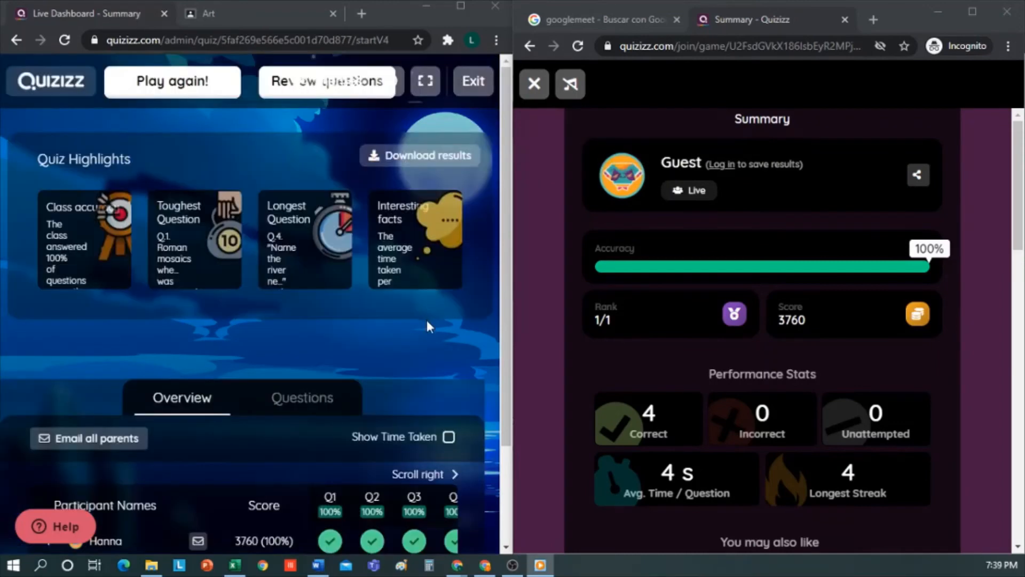
Step: Examine the student's game summary and the participant's score and per-question answers in the host's results overview
{"action": "scroll", "coordinate": [659, 339], "scroll_direction": "down", "scroll_amount": 5}
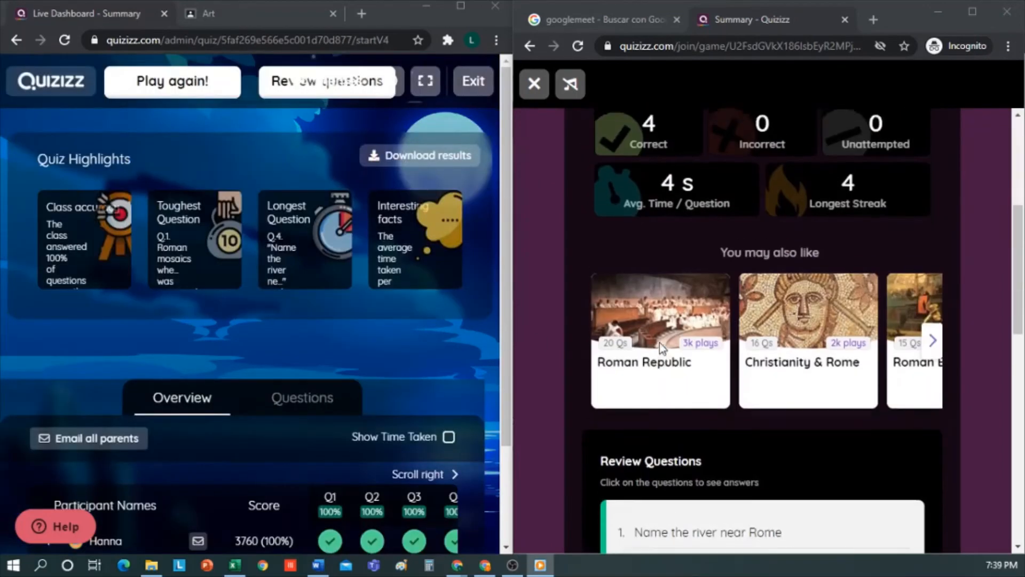
{"action": "scroll", "coordinate": [659, 343], "scroll_direction": "up", "scroll_amount": 5}
{"action": "scroll", "coordinate": [413, 354], "scroll_direction": "down", "scroll_amount": 1}
{"action": "scroll", "coordinate": [412, 354], "scroll_direction": "down", "scroll_amount": 2}
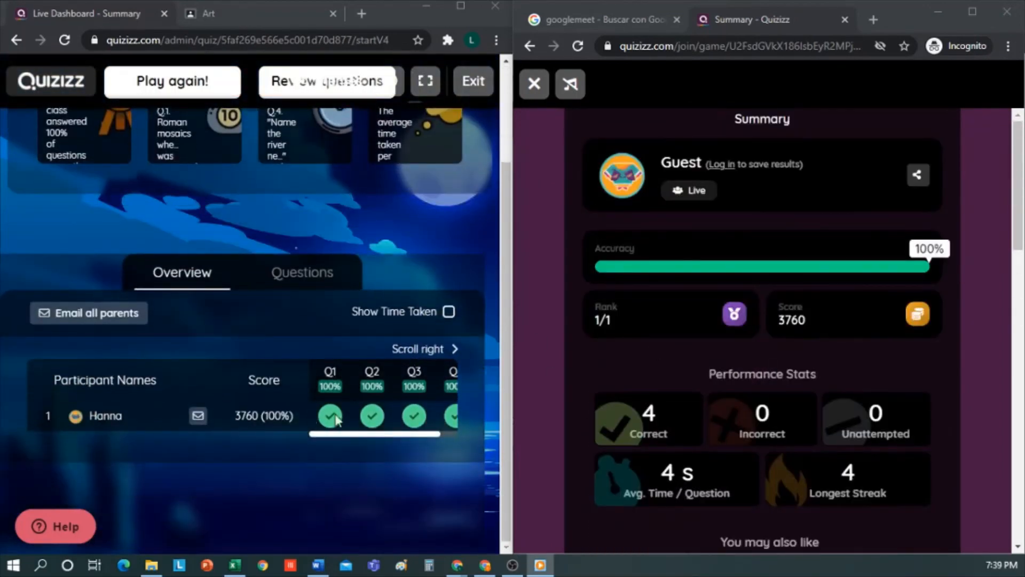
{"action": "left_click_drag", "start_coordinate": [364, 438], "coordinate": [344, 428]}
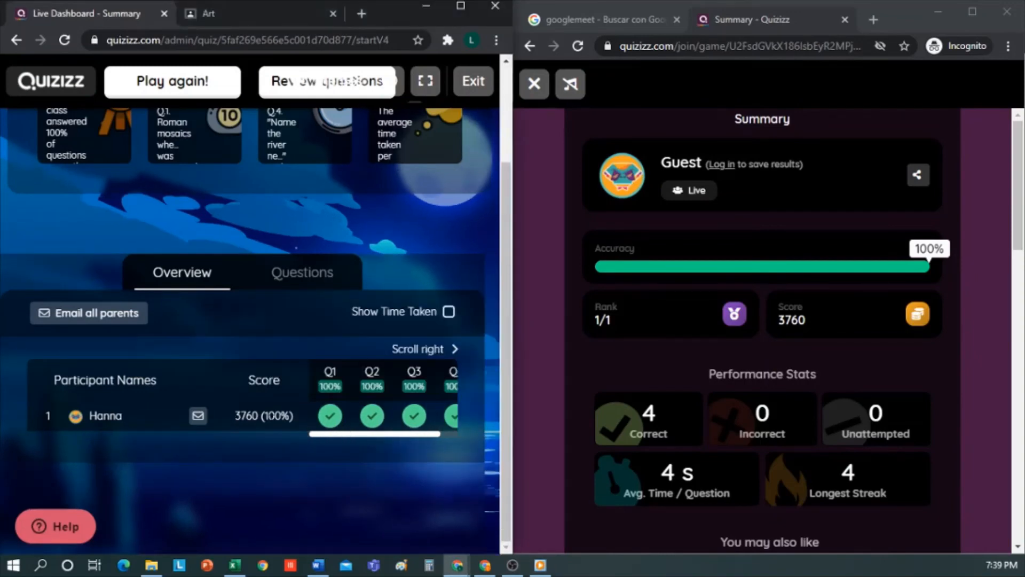
{"action": "mouse_move", "coordinate": [372, 418]}
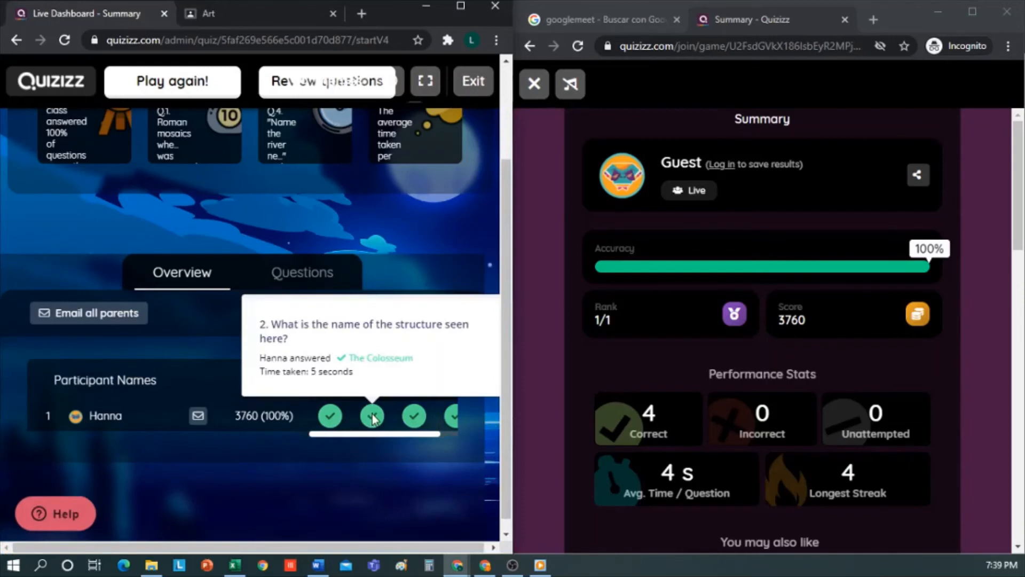
{"action": "left_click_drag", "start_coordinate": [389, 437], "coordinate": [441, 437]}
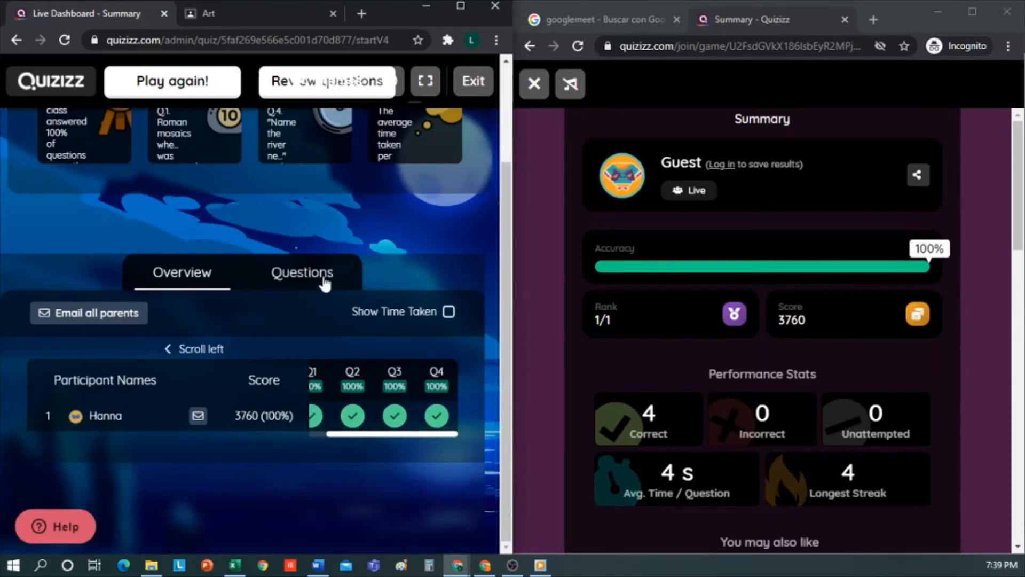
Step: Review the question-by-question results of the finished game on the host's summary page
{"action": "left_click", "coordinate": [302, 274]}
{"action": "scroll", "coordinate": [424, 365], "scroll_direction": "down", "scroll_amount": 4}
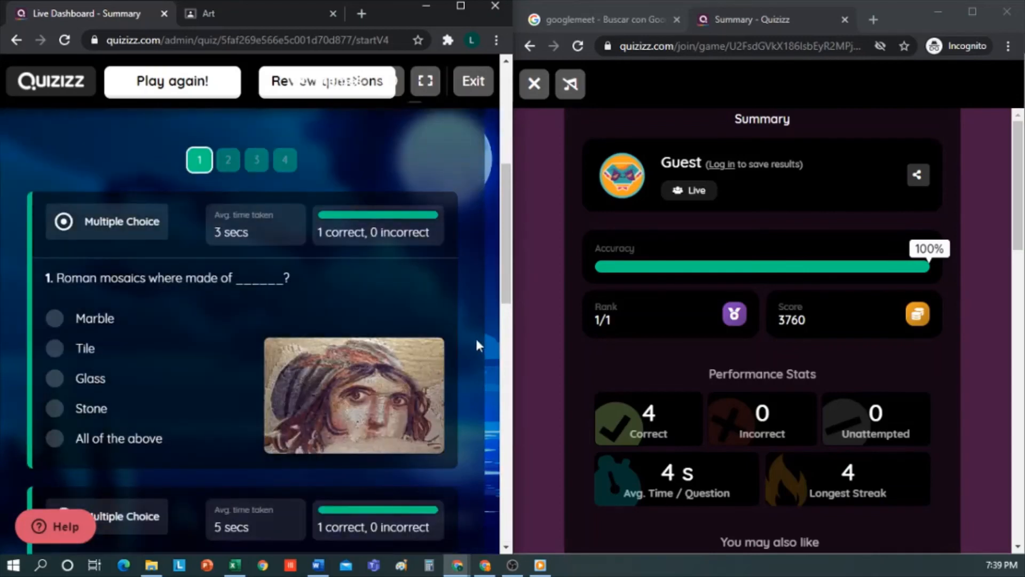
{"action": "scroll", "coordinate": [477, 345], "scroll_direction": "down", "scroll_amount": 4}
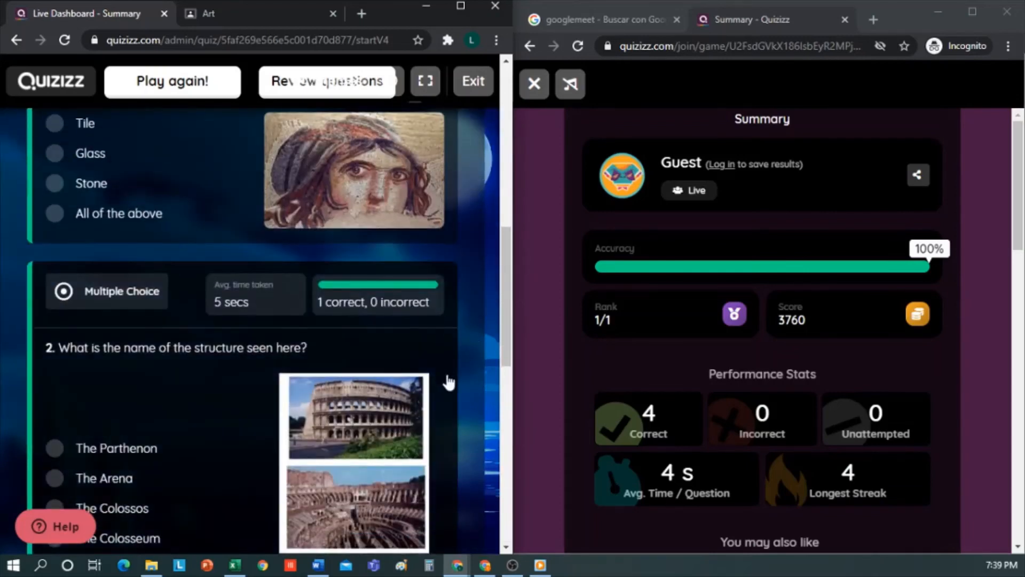
{"action": "scroll", "coordinate": [447, 382], "scroll_direction": "down", "scroll_amount": 12}
{"action": "scroll", "coordinate": [456, 393], "scroll_direction": "up", "scroll_amount": 12}
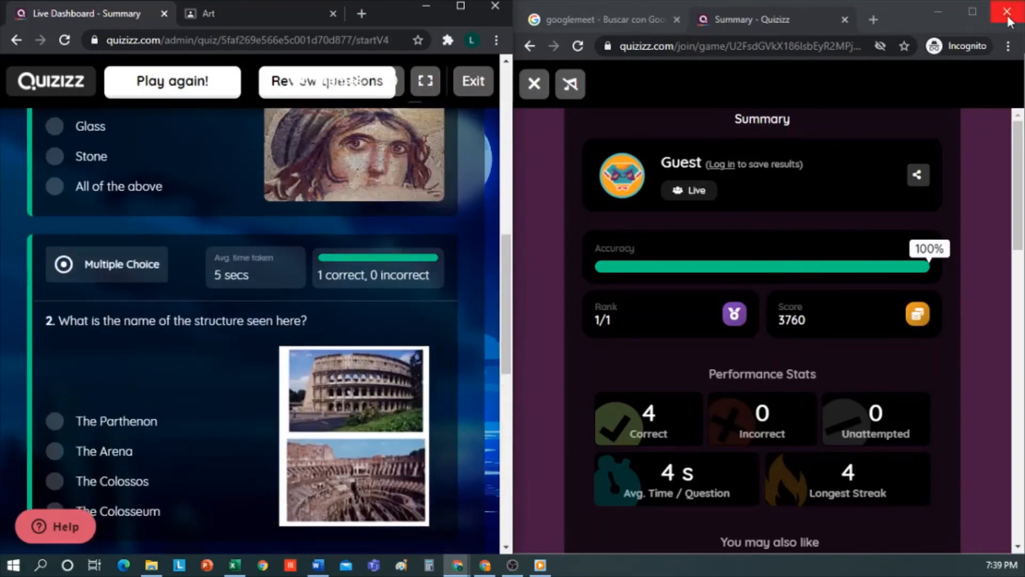
Step: Minimize the student's browser window, maximize the host's window and go to the quizizz.com home page
{"action": "left_click", "coordinate": [939, 12]}
{"action": "left_click", "coordinate": [465, 6]}
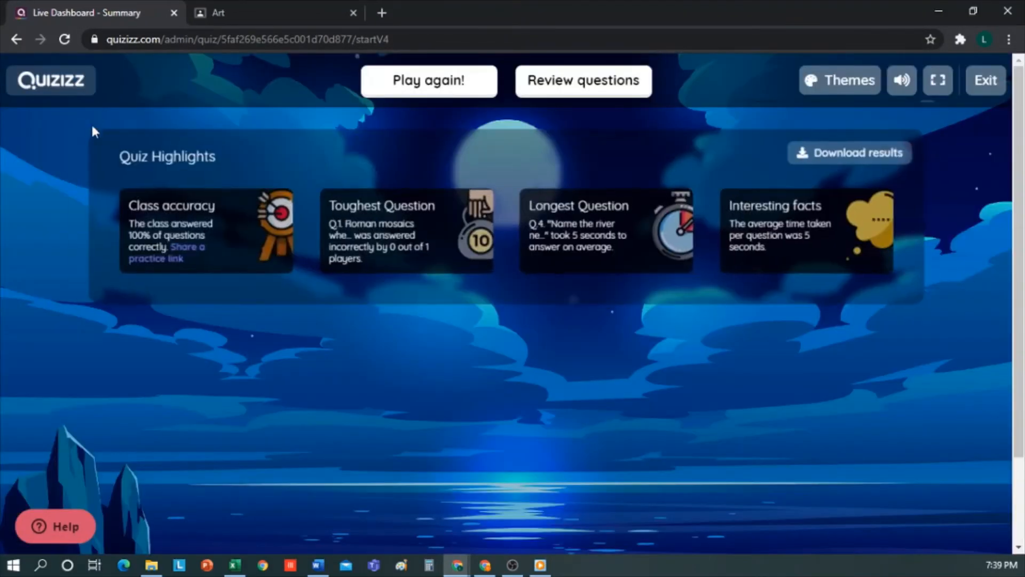
{"action": "left_click_drag", "start_coordinate": [427, 40], "coordinate": [194, 48]}
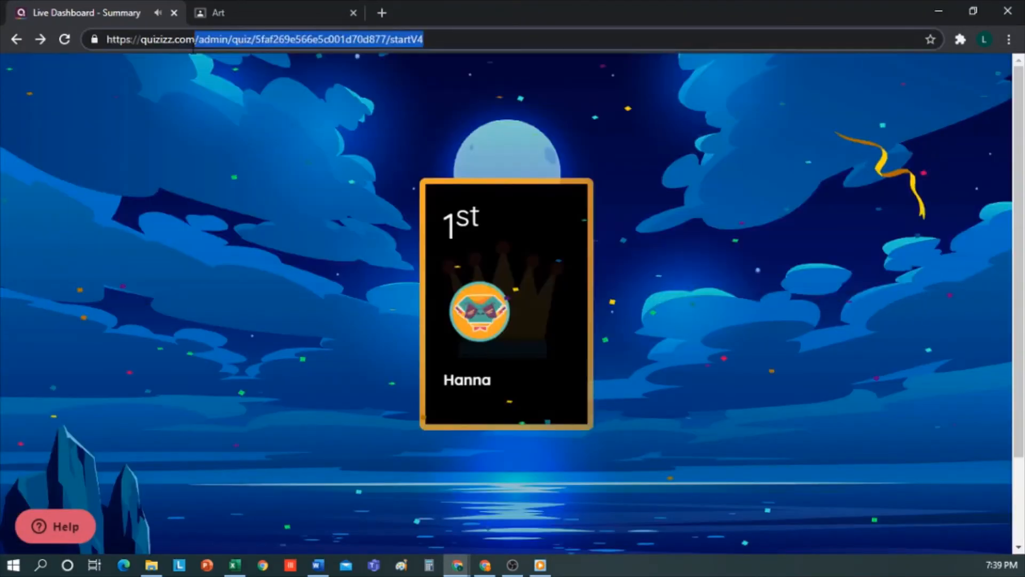
{"action": "key", "text": "BackSpace"}
{"action": "key", "text": "Return"}
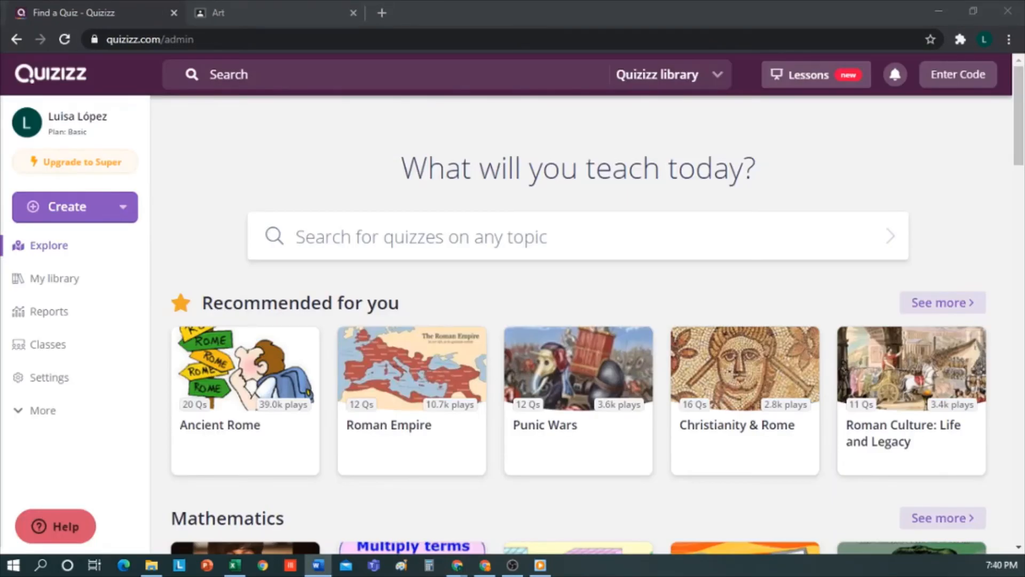
Step: Open the Roman Art quiz from the Created by me collection and choose to assign it as homework
{"action": "left_click", "coordinate": [64, 280]}
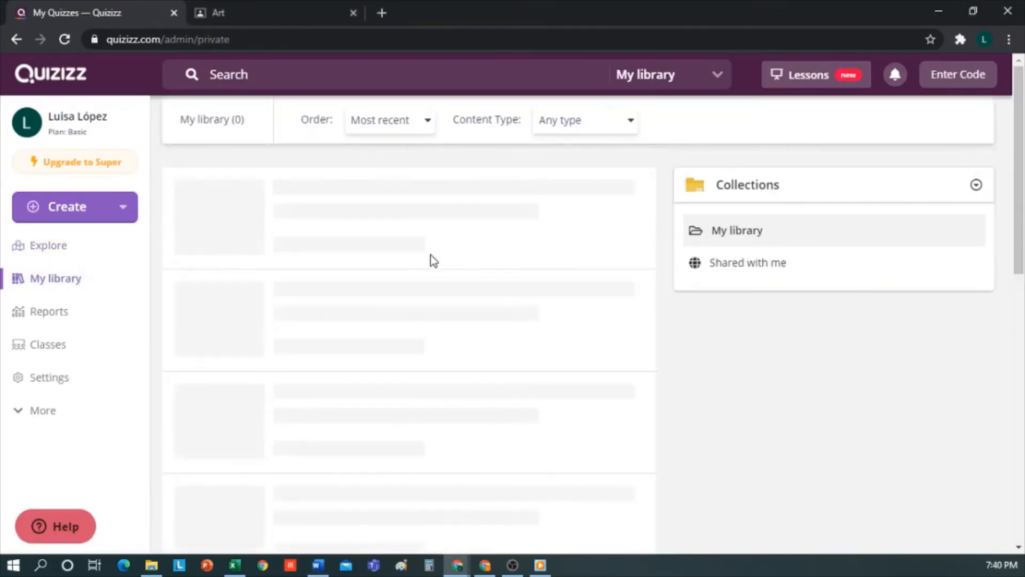
{"action": "left_click", "coordinate": [769, 270]}
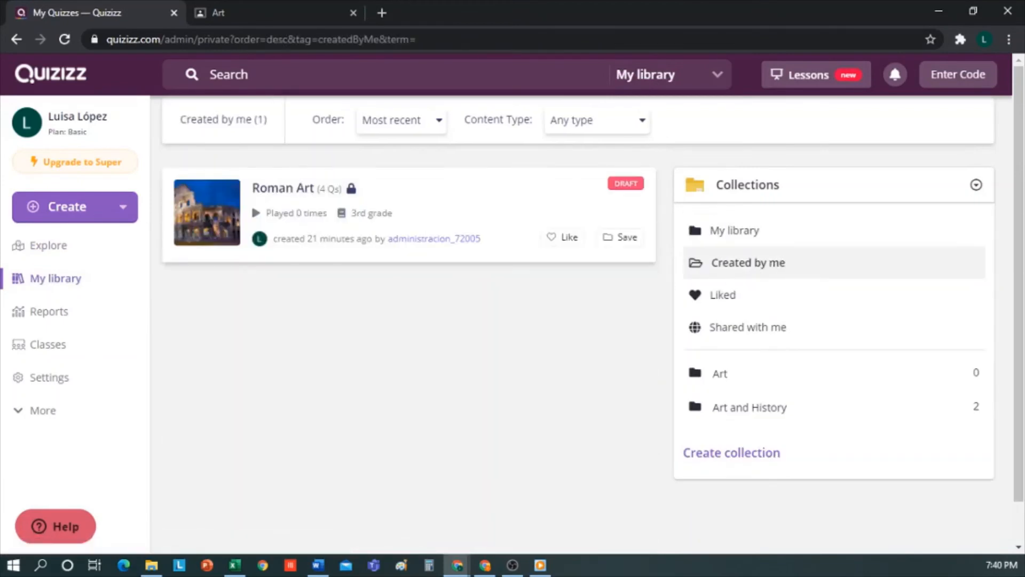
{"action": "left_click", "coordinate": [487, 216]}
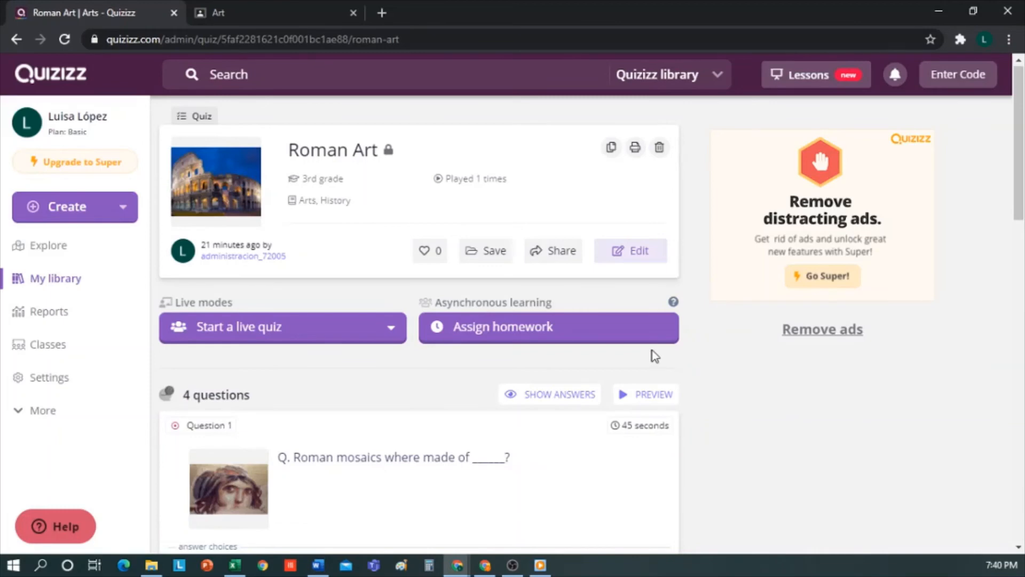
{"action": "left_click", "coordinate": [545, 334]}
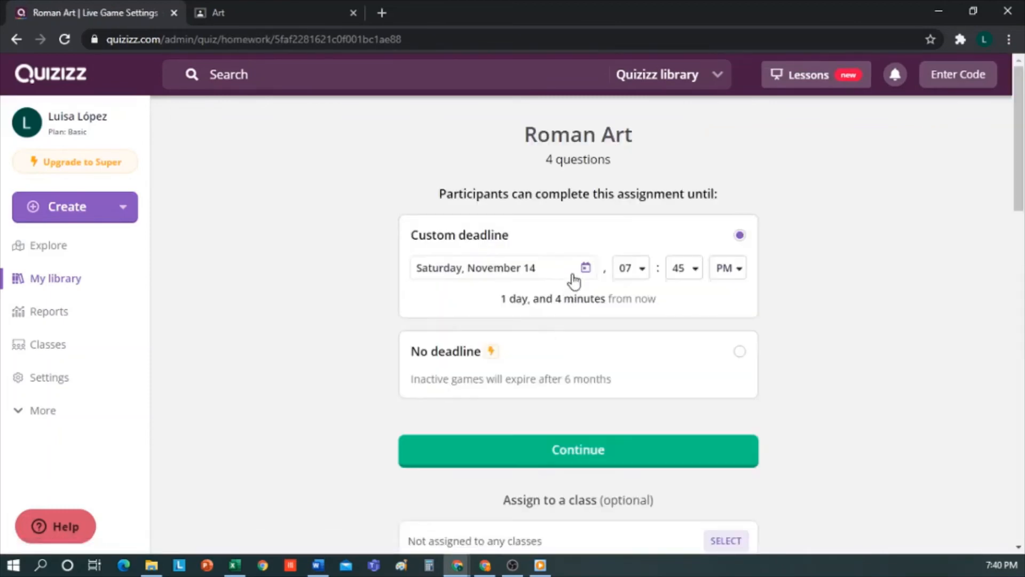
Step: Check the custom deadline's calendar and assign the Roman Art homework to the Art class
{"action": "left_click", "coordinate": [593, 272]}
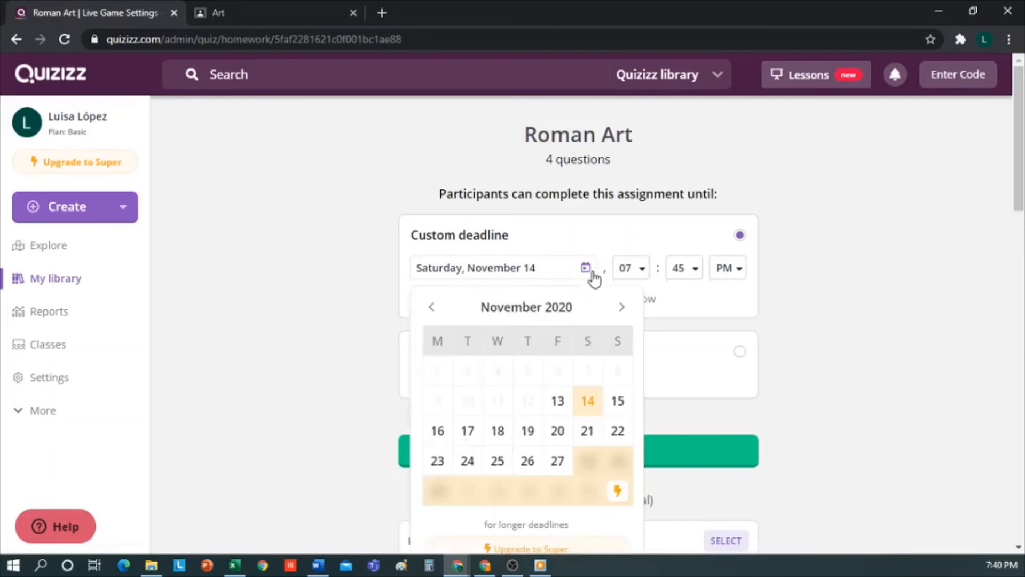
{"action": "left_click", "coordinate": [595, 278]}
{"action": "scroll", "coordinate": [641, 384], "scroll_direction": "down", "scroll_amount": 3}
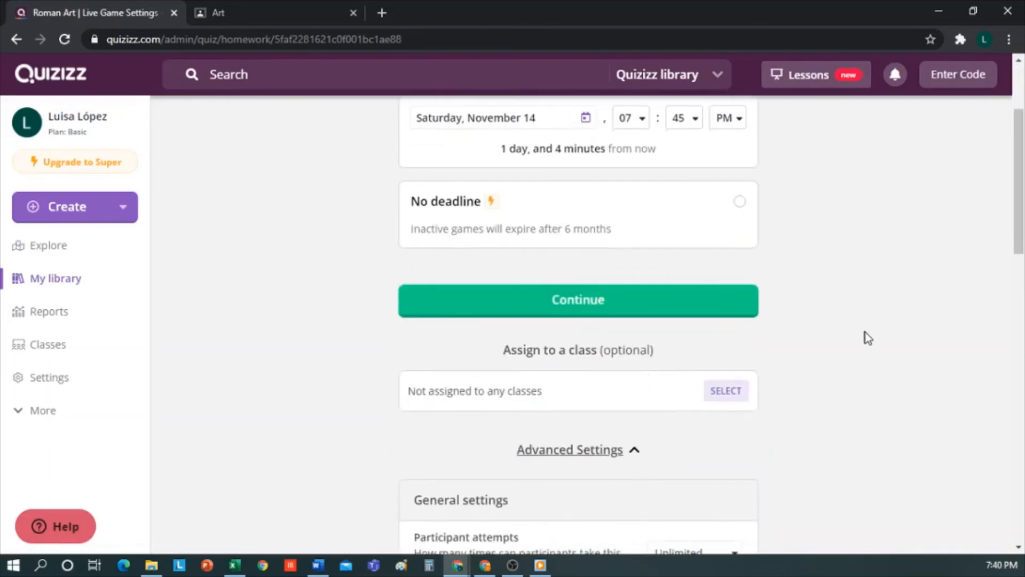
{"action": "scroll", "coordinate": [818, 370], "scroll_direction": "down", "scroll_amount": 2}
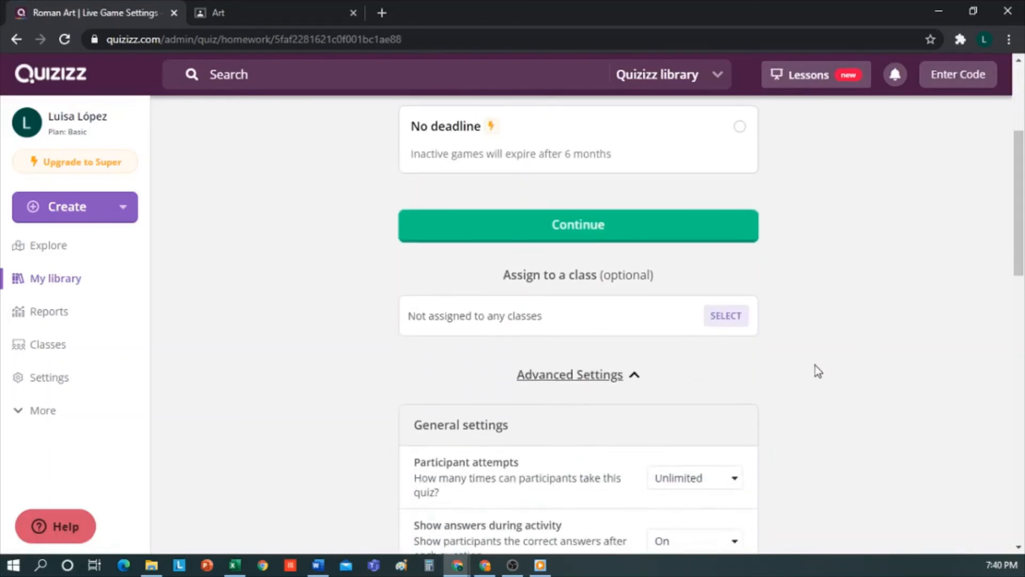
{"action": "left_click", "coordinate": [733, 324]}
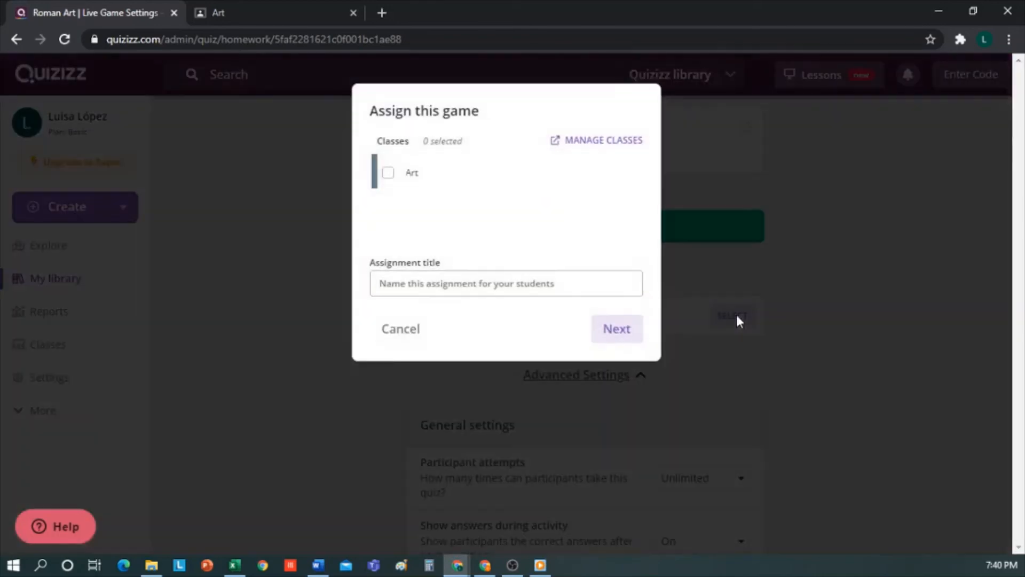
{"action": "left_click", "coordinate": [386, 173]}
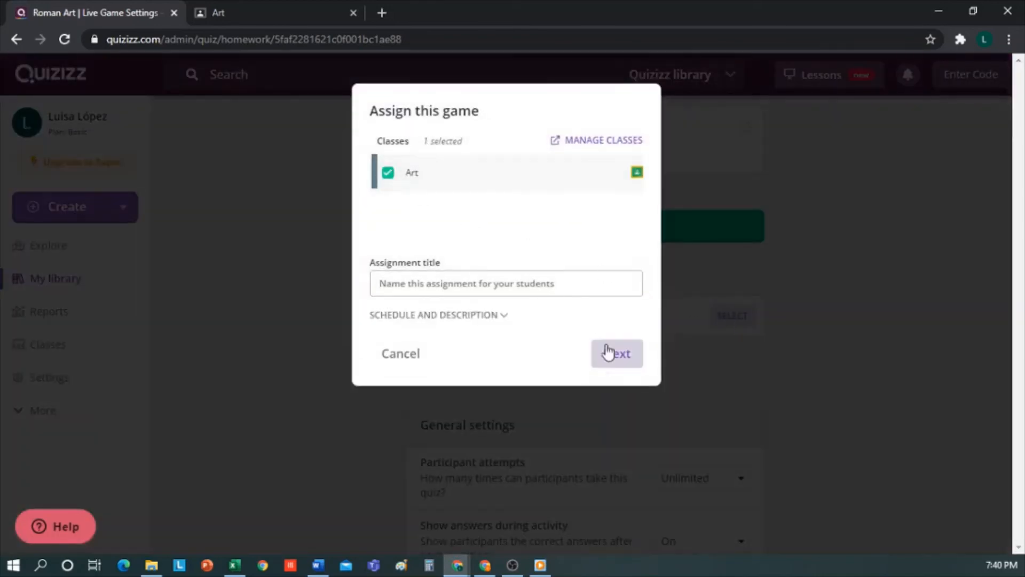
{"action": "left_click", "coordinate": [617, 357]}
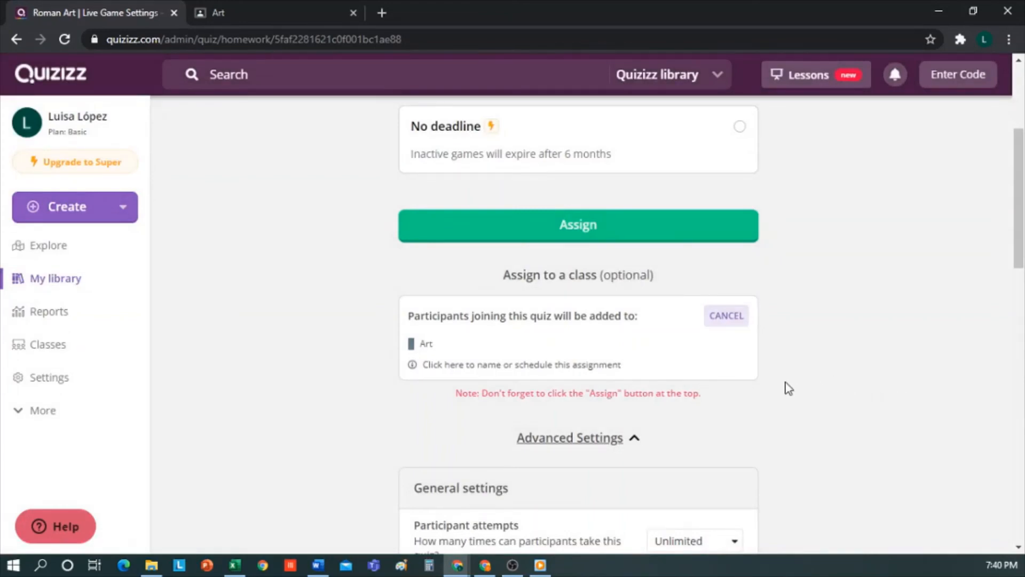
Step: Look over the homework's advanced settings and view the choices for participant attempts
{"action": "scroll", "coordinate": [789, 388], "scroll_direction": "down", "scroll_amount": 5}
{"action": "scroll", "coordinate": [787, 387], "scroll_direction": "down", "scroll_amount": 6}
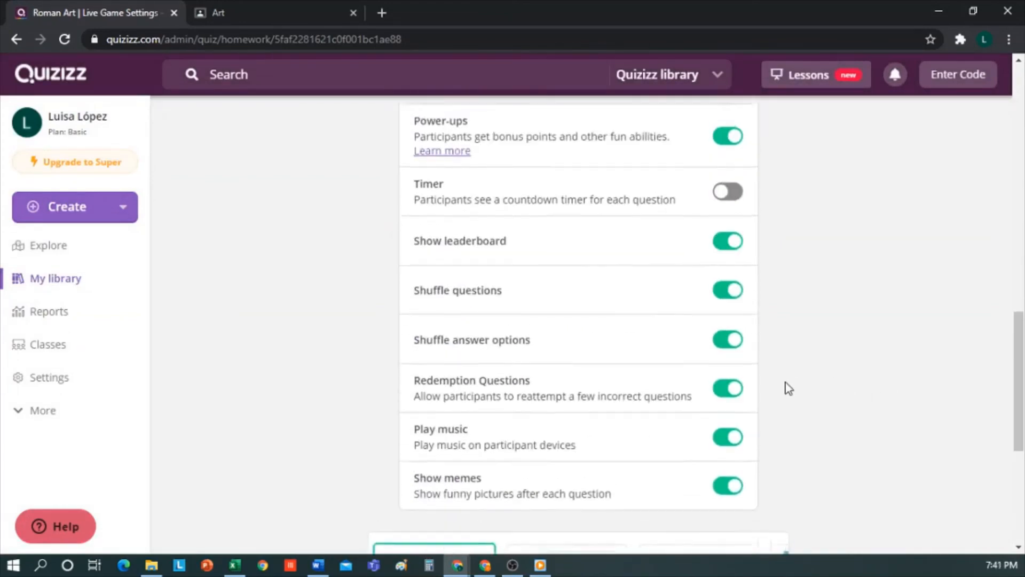
{"action": "scroll", "coordinate": [864, 346], "scroll_direction": "up", "scroll_amount": 11}
{"action": "scroll", "coordinate": [863, 346], "scroll_direction": "down", "scroll_amount": 3}
{"action": "scroll", "coordinate": [864, 349], "scroll_direction": "down", "scroll_amount": 1}
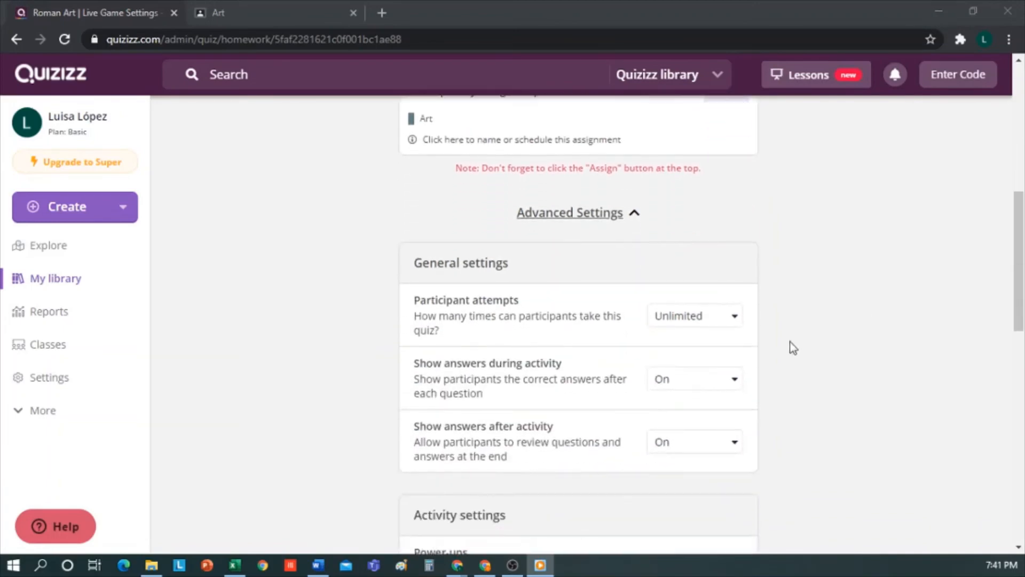
{"action": "left_click", "coordinate": [736, 329]}
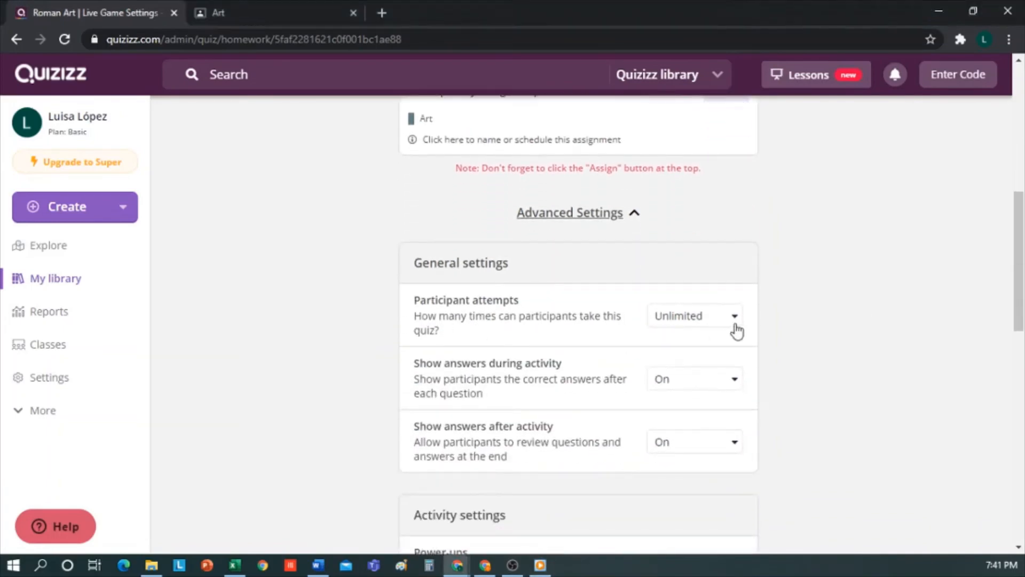
{"action": "left_click", "coordinate": [736, 327]}
{"action": "left_click", "coordinate": [719, 326]}
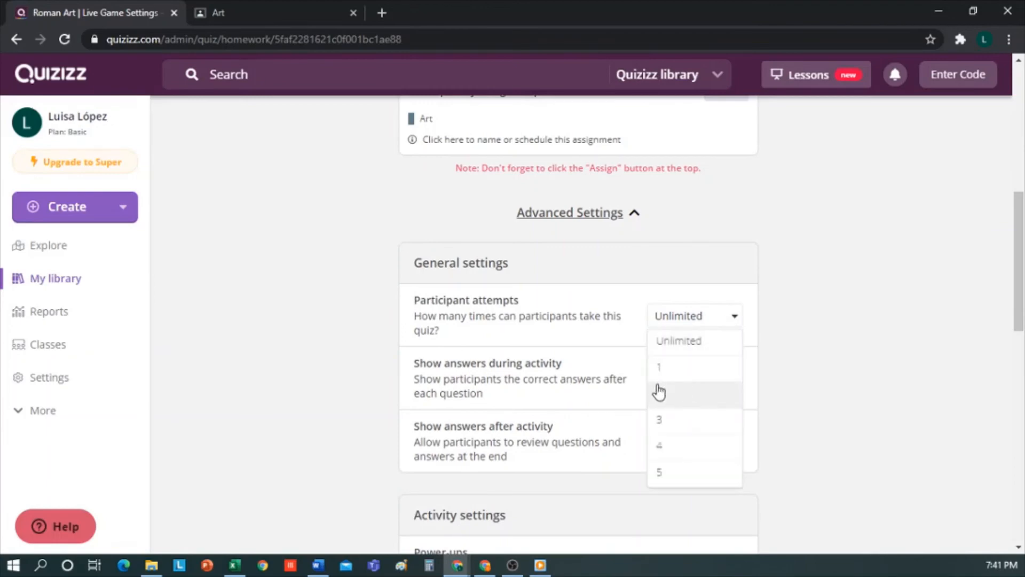
{"action": "left_click", "coordinate": [883, 349]}
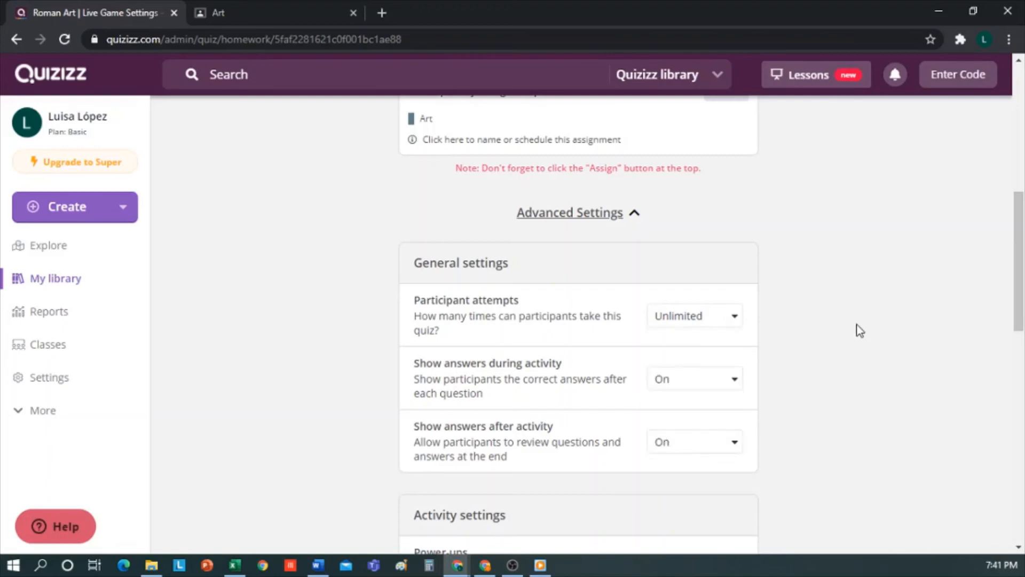
Step: View the choices for showing answers during the activity and after the activity
{"action": "scroll", "coordinate": [791, 352], "scroll_direction": "down", "scroll_amount": 1}
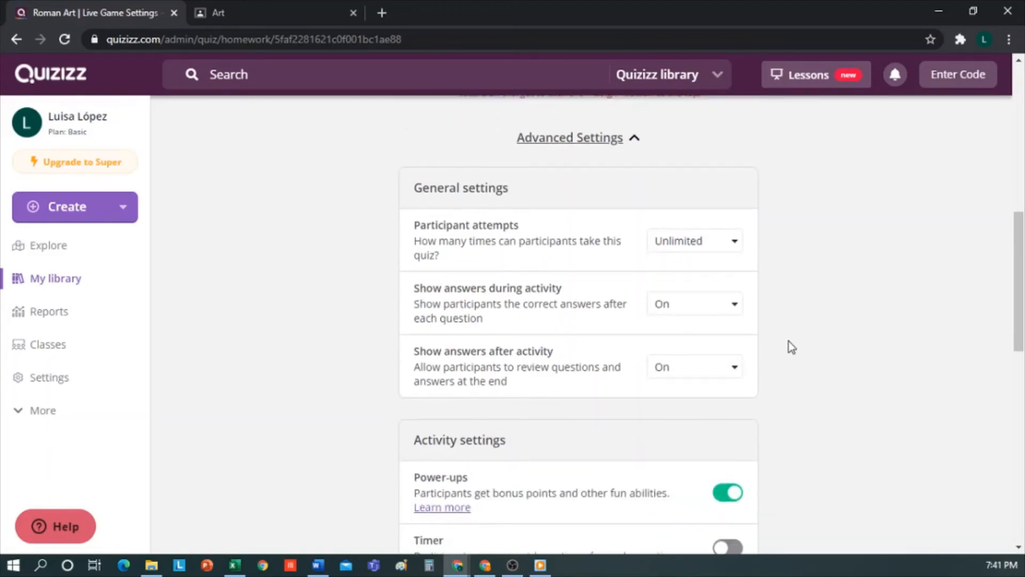
{"action": "scroll", "coordinate": [792, 347], "scroll_direction": "down", "scroll_amount": 1}
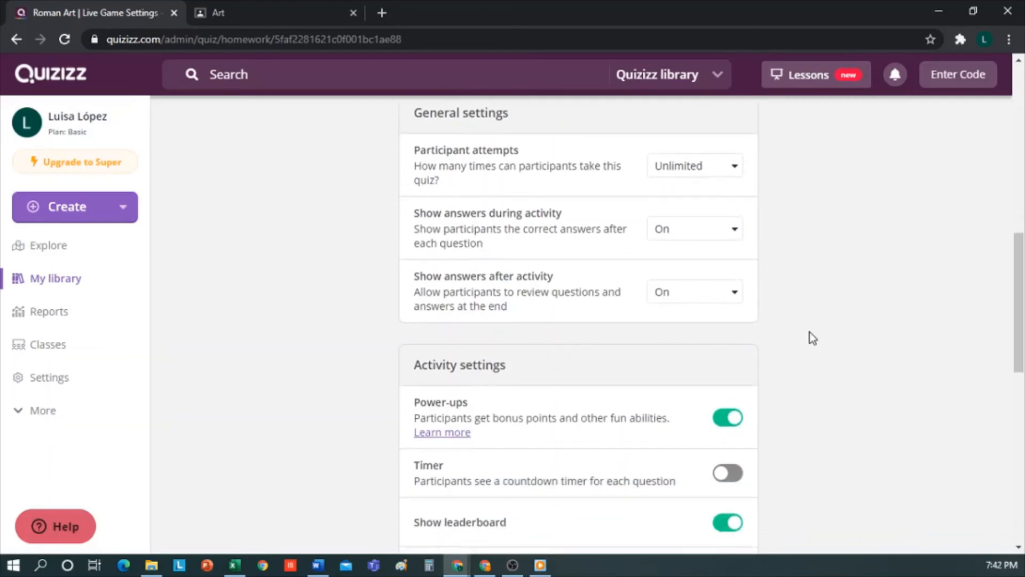
{"action": "left_click", "coordinate": [742, 235]}
{"action": "left_click", "coordinate": [743, 234]}
{"action": "left_click", "coordinate": [728, 299]}
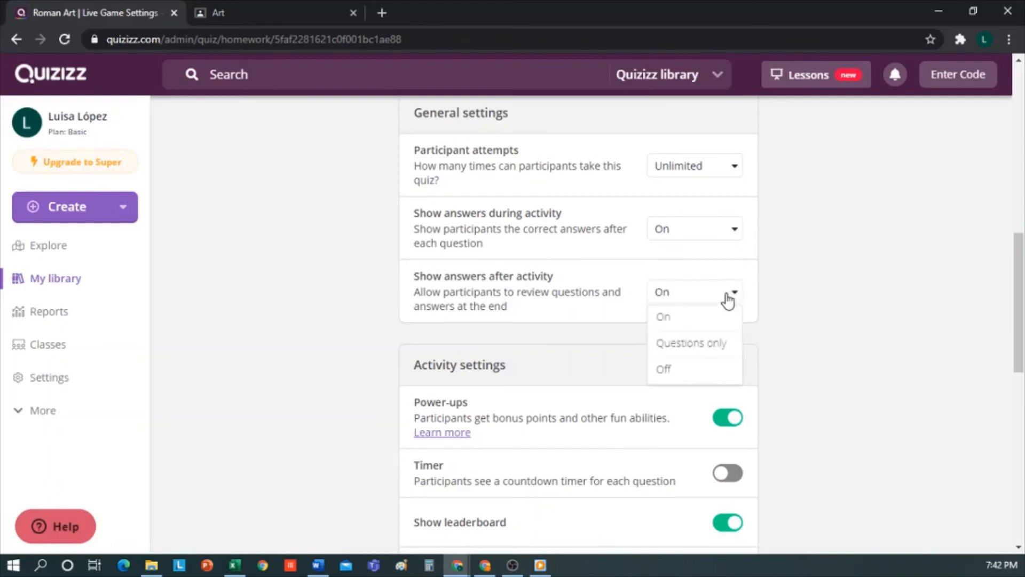
{"action": "left_click", "coordinate": [728, 299]}
Step: Review the activity settings from power-ups to memes, switching Show memes off and back on
{"action": "scroll", "coordinate": [771, 339], "scroll_direction": "down", "scroll_amount": 1}
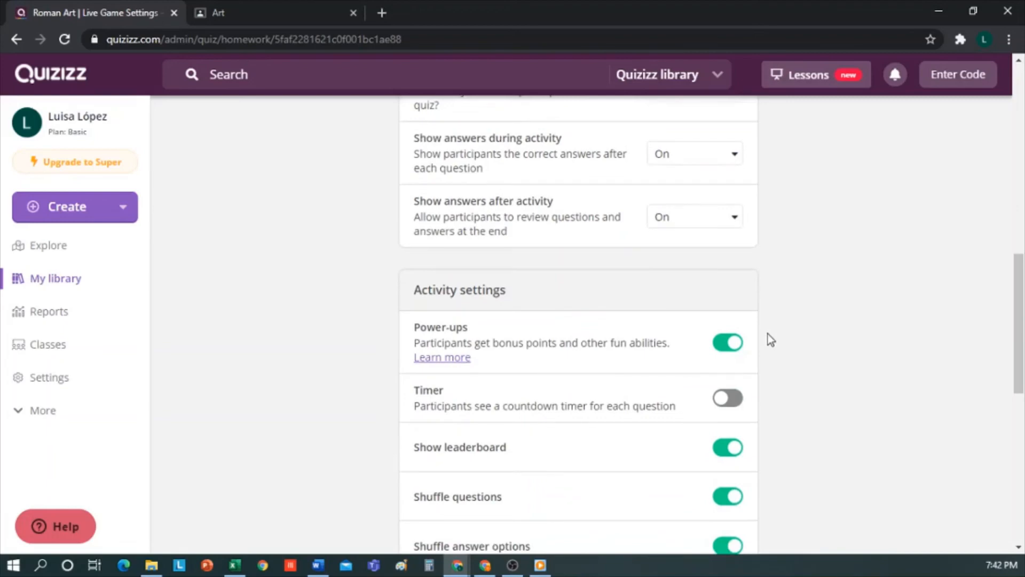
{"action": "scroll", "coordinate": [774, 340], "scroll_direction": "down", "scroll_amount": 3}
{"action": "scroll", "coordinate": [774, 341], "scroll_direction": "up", "scroll_amount": 2}
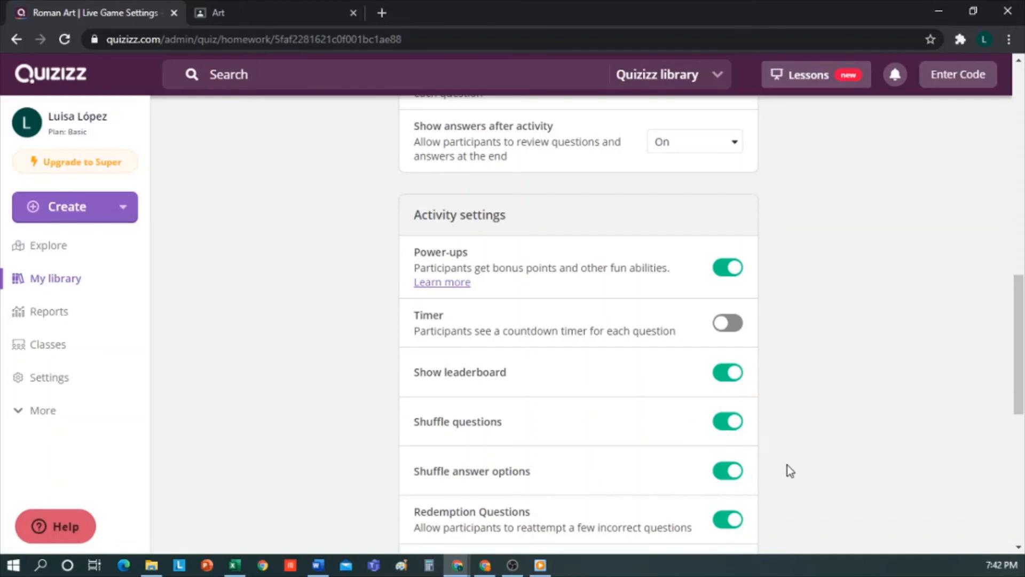
{"action": "scroll", "coordinate": [790, 471], "scroll_direction": "down", "scroll_amount": 1}
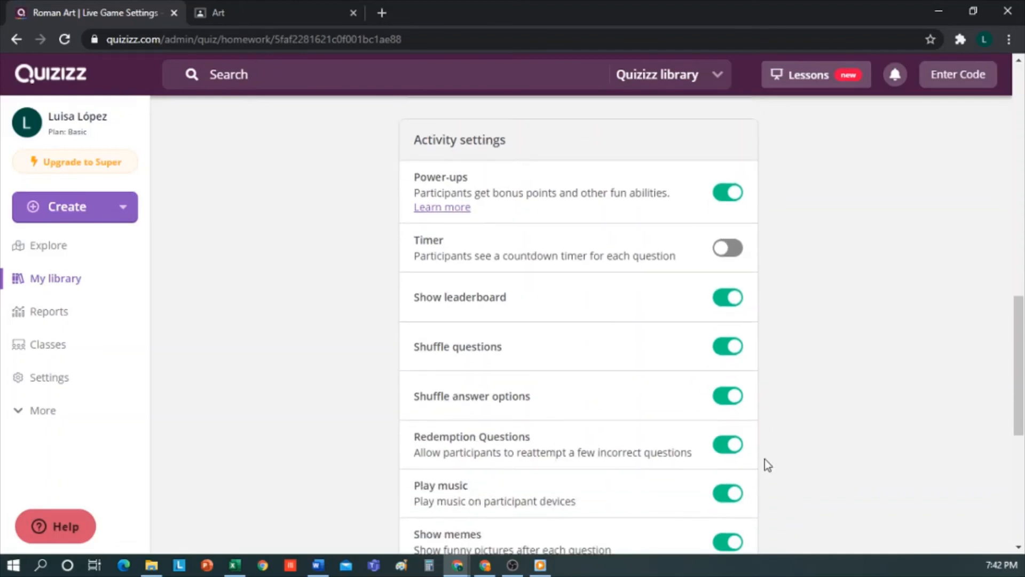
{"action": "scroll", "coordinate": [753, 455], "scroll_direction": "down", "scroll_amount": 1}
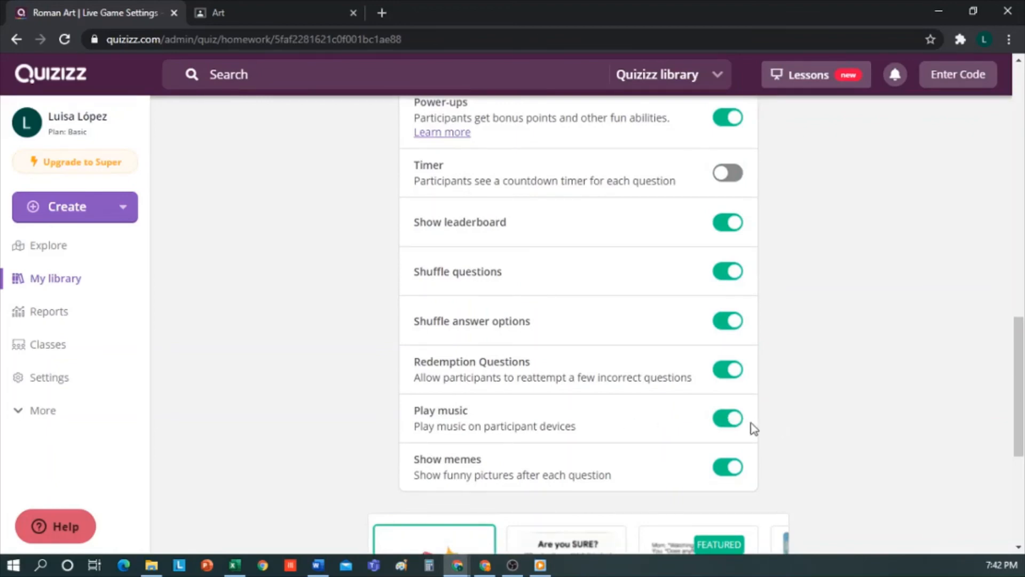
{"action": "left_click", "coordinate": [733, 469]}
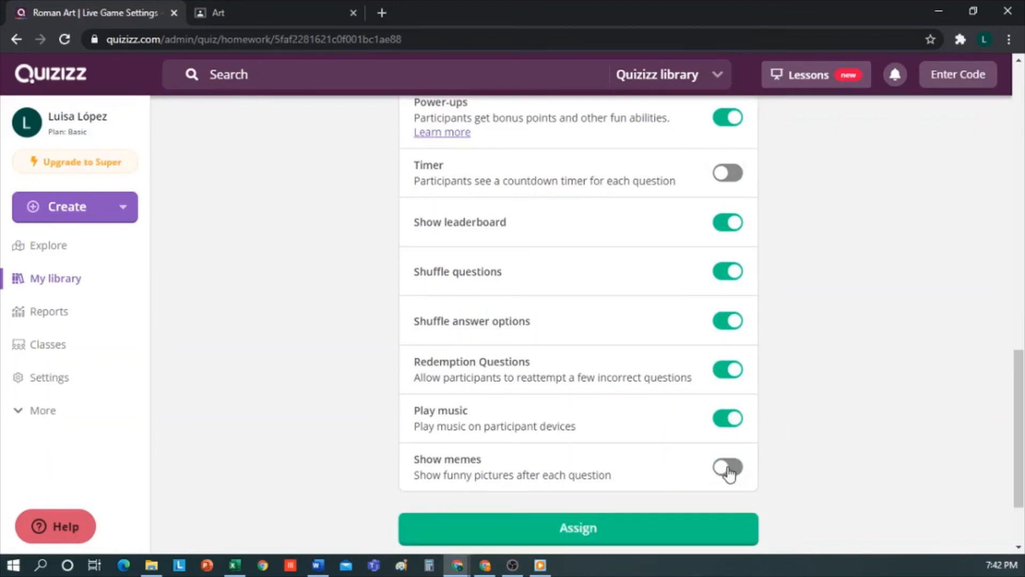
{"action": "left_click", "coordinate": [729, 470]}
Step: Choose the Memes set as the homework's meme set and assign the Roman Art quiz
{"action": "scroll", "coordinate": [805, 431], "scroll_direction": "down", "scroll_amount": 3}
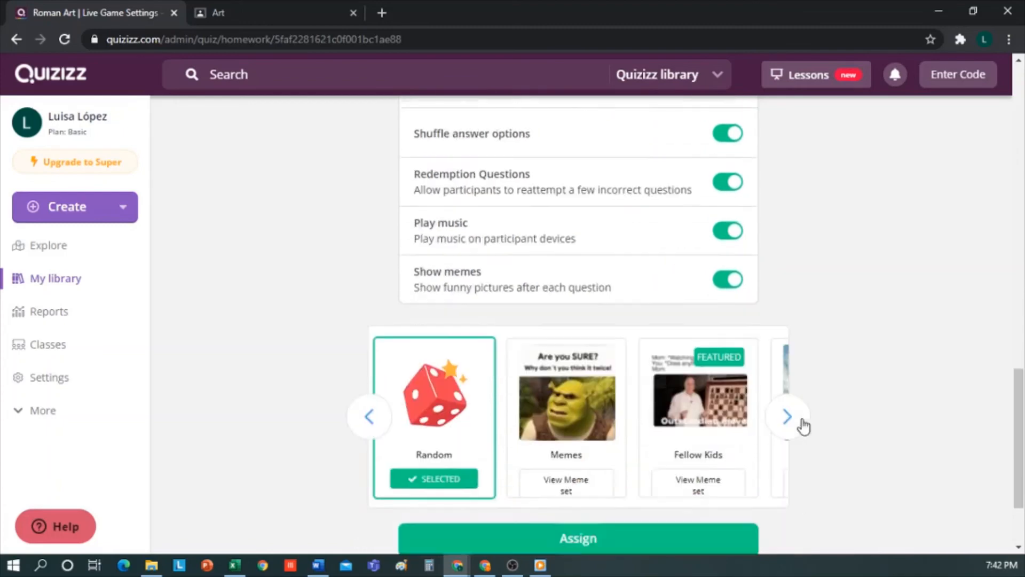
{"action": "scroll", "coordinate": [804, 426], "scroll_direction": "down", "scroll_amount": 1}
{"action": "left_click", "coordinate": [588, 380]}
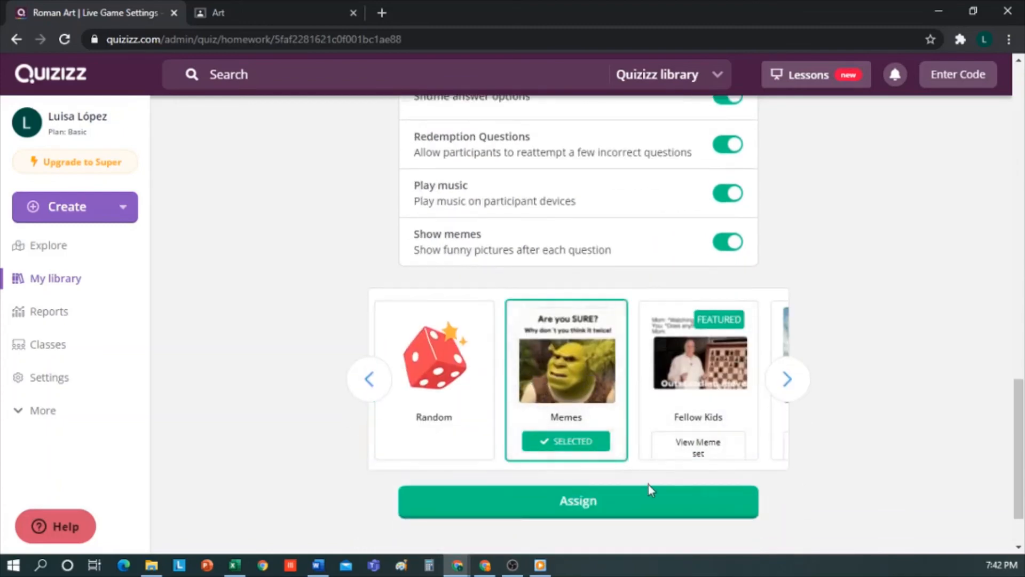
{"action": "scroll", "coordinate": [829, 483], "scroll_direction": "down", "scroll_amount": 1}
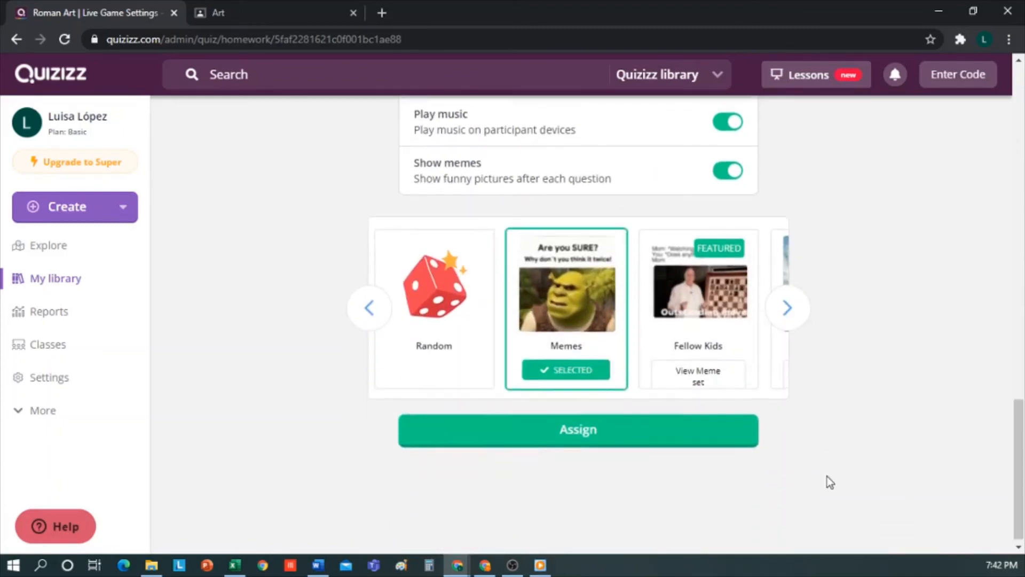
{"action": "left_click", "coordinate": [789, 320]}
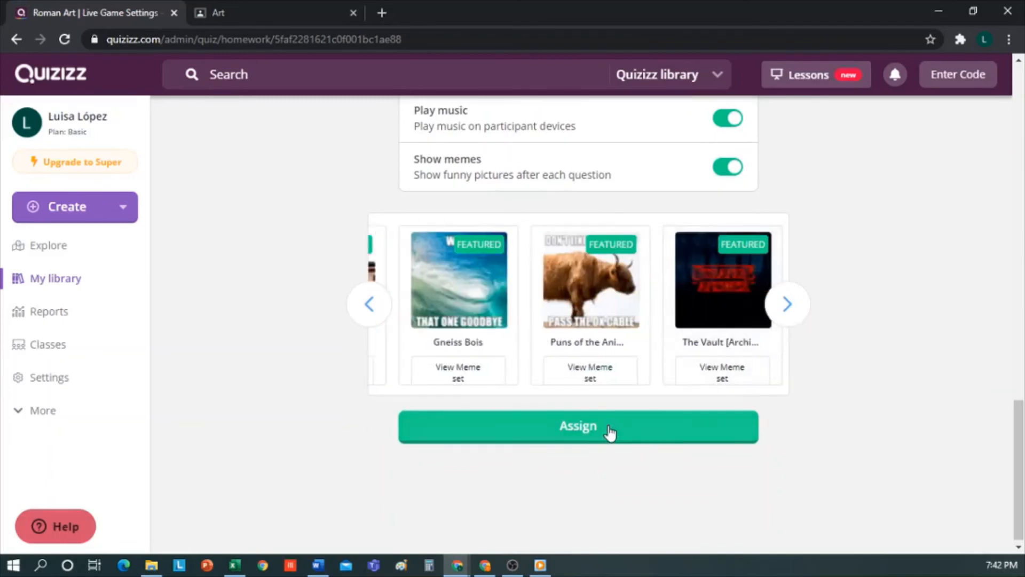
{"action": "left_click", "coordinate": [611, 432]}
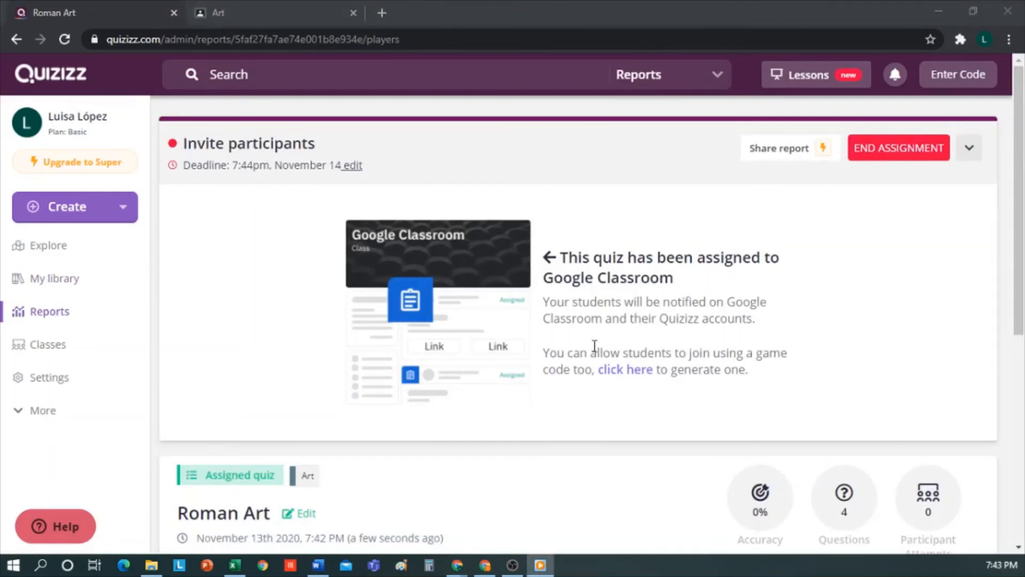
Step: Generate a game code for the assigned quiz and copy its join link for sharing
{"action": "left_click", "coordinate": [626, 370]}
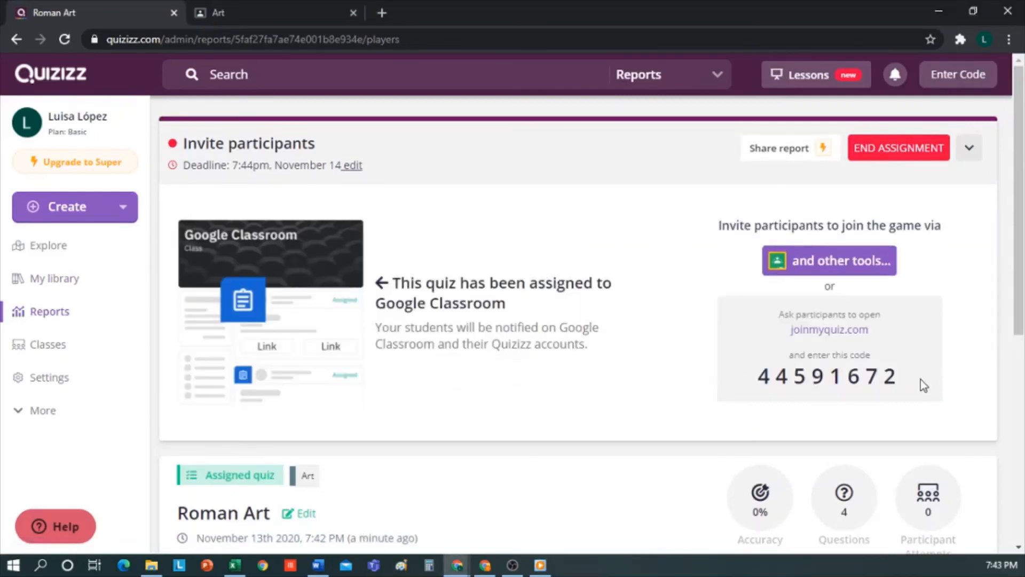
{"action": "left_click_drag", "start_coordinate": [924, 386], "coordinate": [756, 385]}
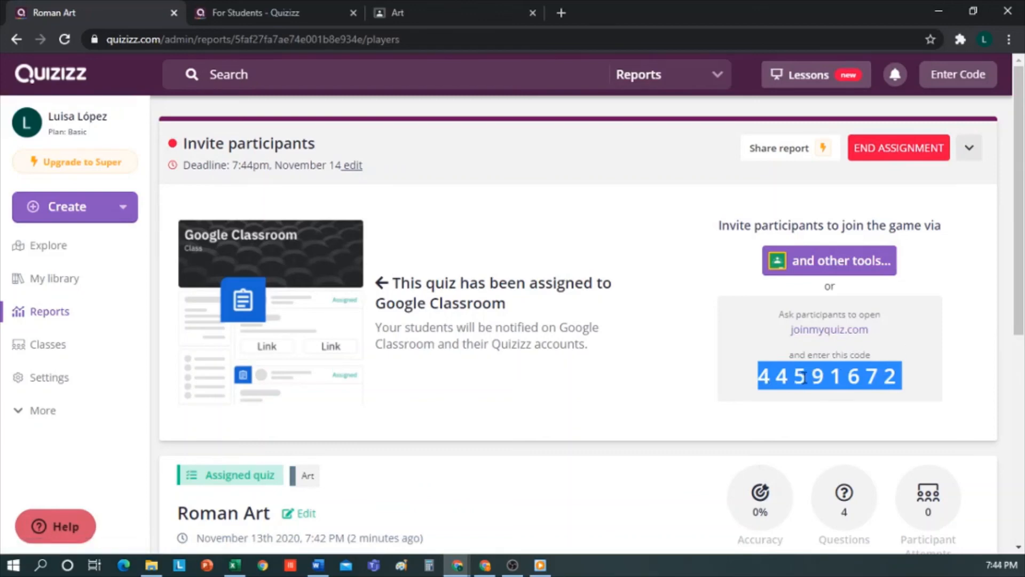
{"action": "left_click", "coordinate": [851, 263]}
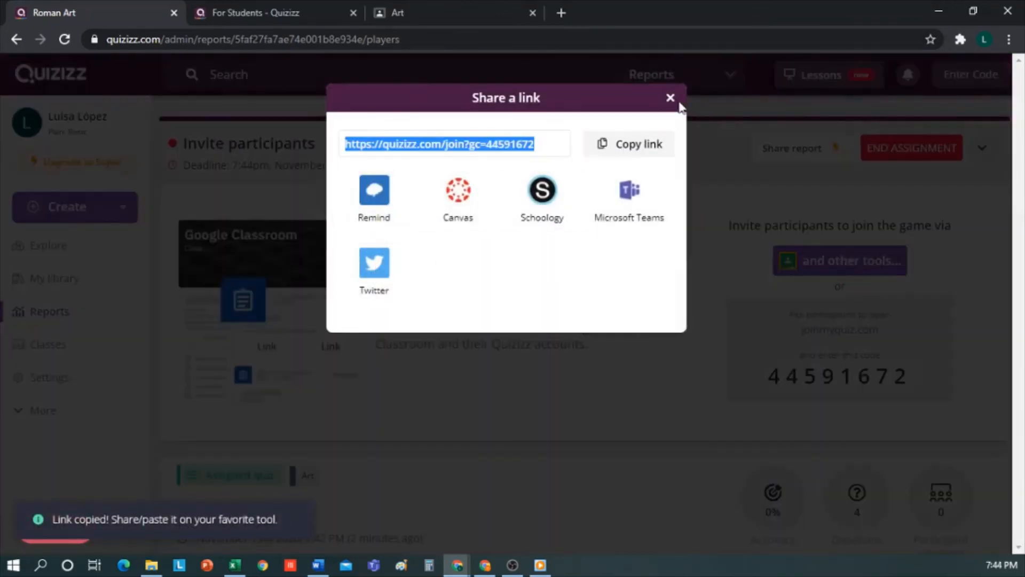
{"action": "left_click", "coordinate": [636, 152]}
{"action": "left_click", "coordinate": [671, 99]}
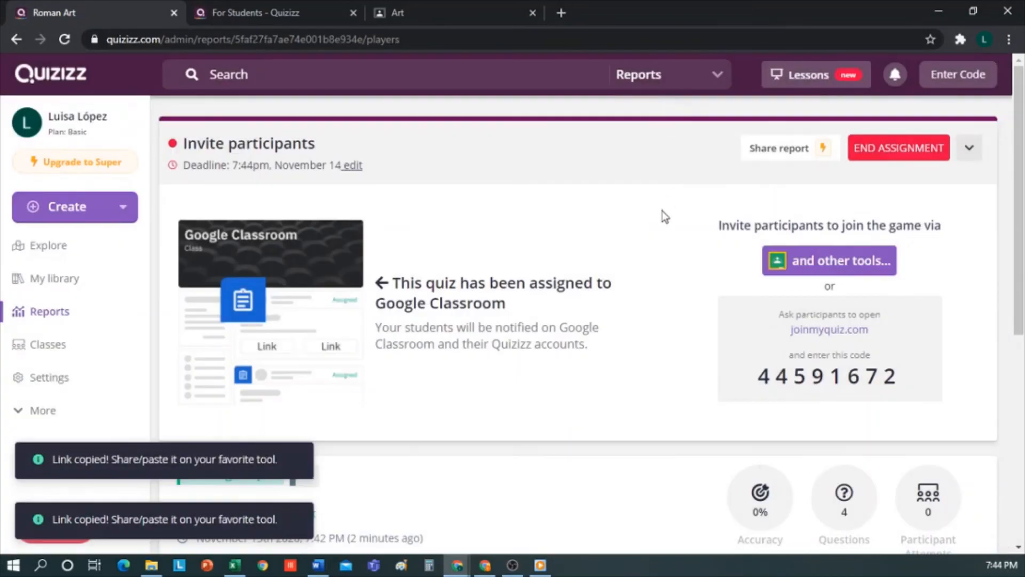
Step: Switch to the Art class in Google Classroom, reload it and check its stream for the new assignment
{"action": "left_click", "coordinate": [445, 6]}
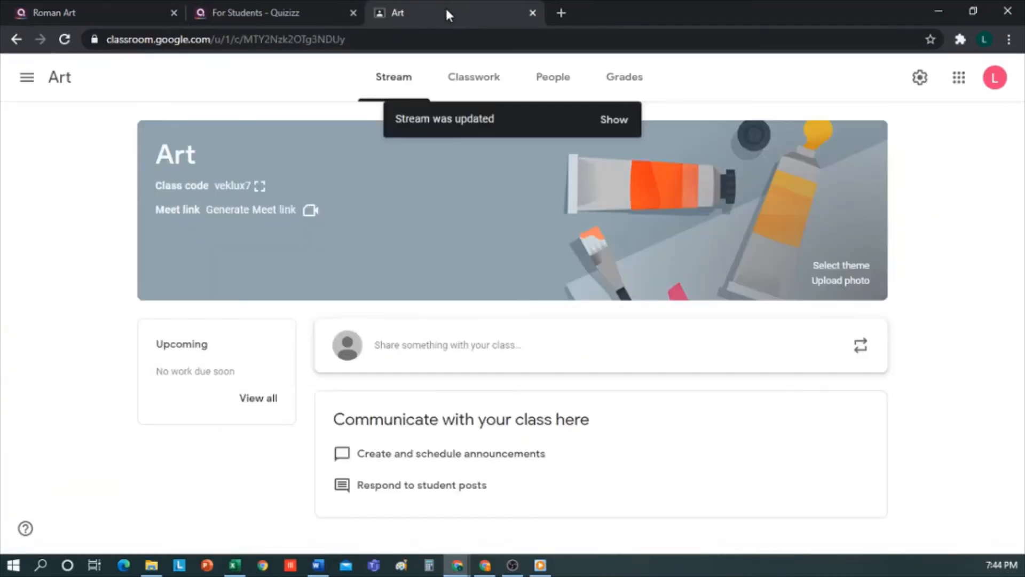
{"action": "left_click", "coordinate": [64, 41]}
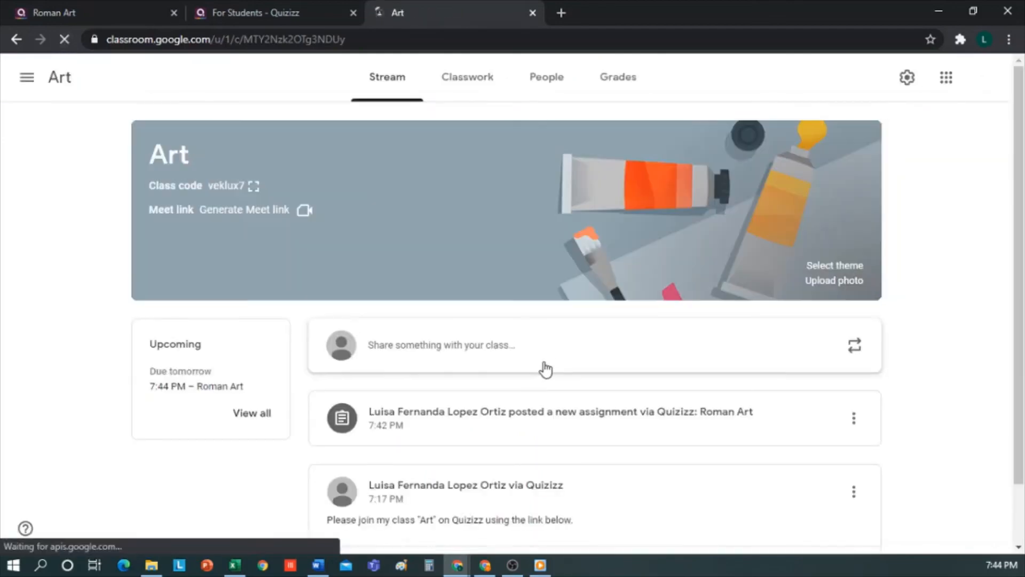
{"action": "scroll", "coordinate": [750, 399], "scroll_direction": "down", "scroll_amount": 2}
{"action": "scroll", "coordinate": [982, 379], "scroll_direction": "up", "scroll_amount": 3}
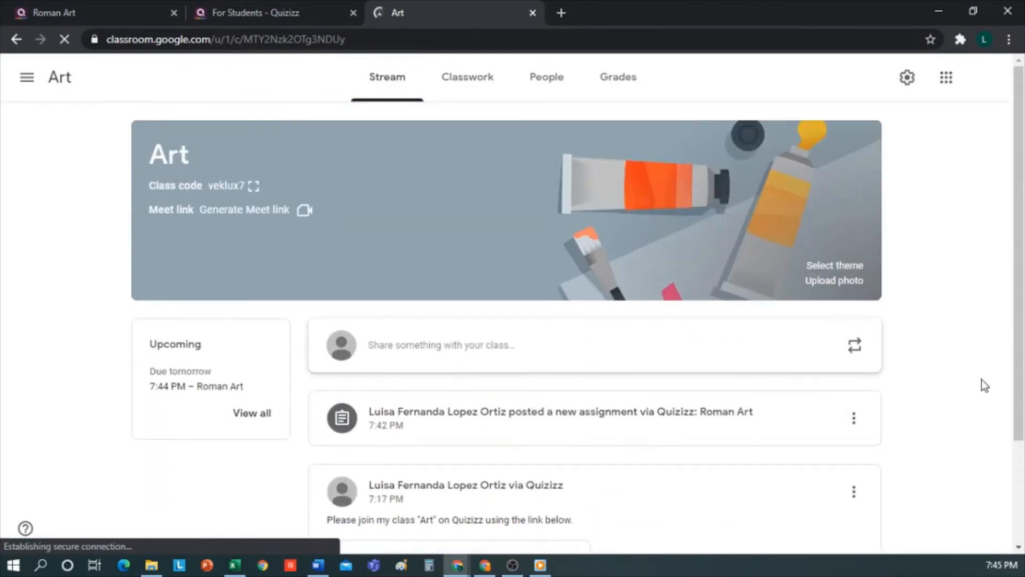
Step: View the Roman Art assignment's details in the Art classwork, and return to the Quizizz report
{"action": "left_click", "coordinate": [467, 84]}
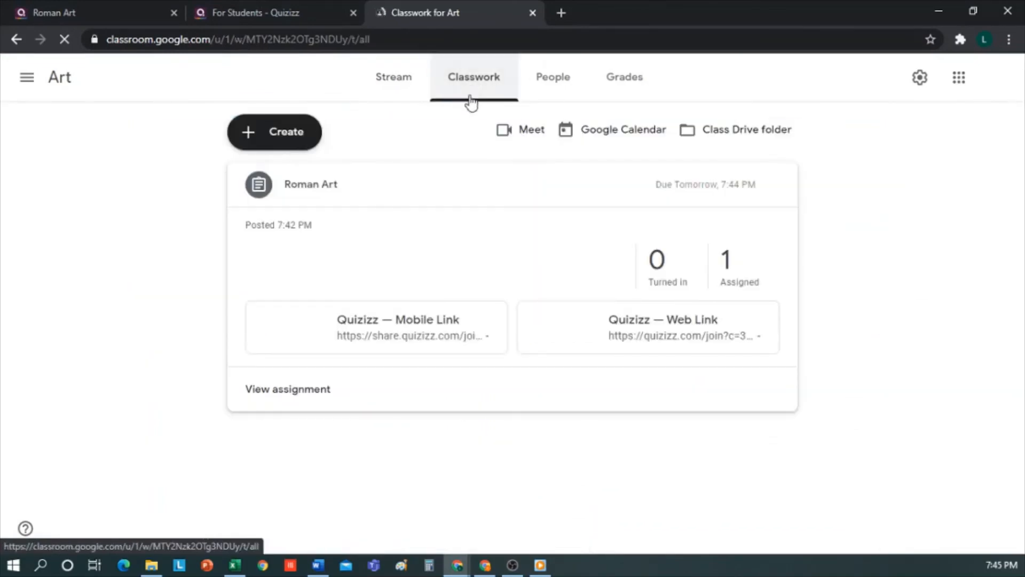
{"action": "left_click", "coordinate": [397, 184]}
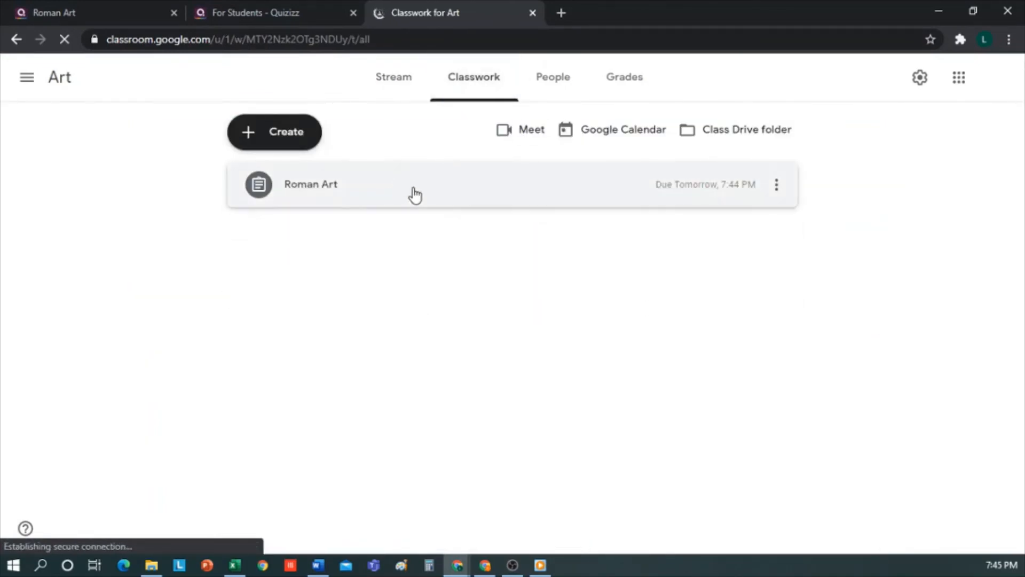
{"action": "left_click", "coordinate": [415, 192]}
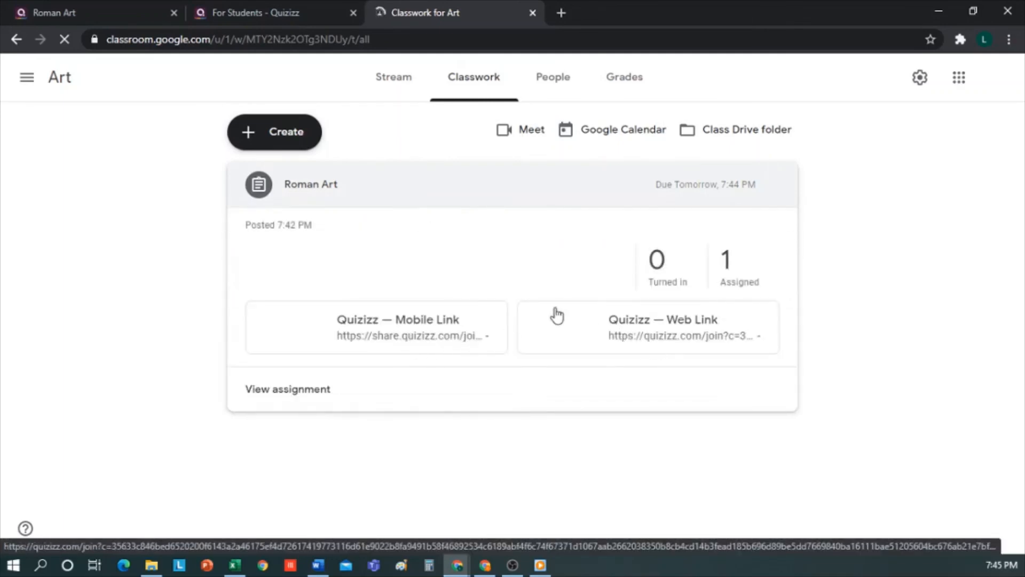
{"action": "left_click", "coordinate": [76, 8]}
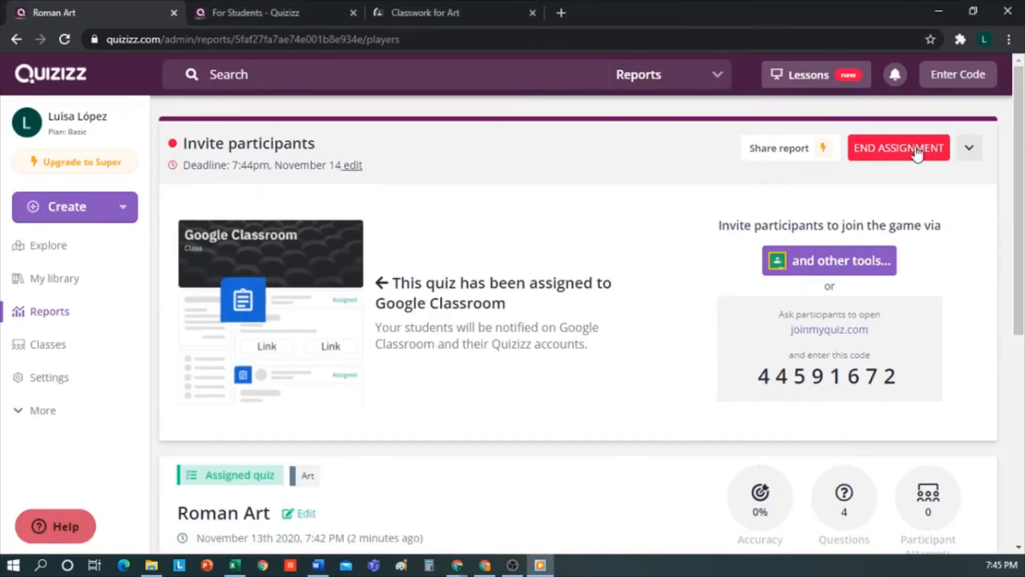
Step: End the Roman Art homework assignment and reopen the Roman Art quiz from the library
{"action": "left_click", "coordinate": [915, 151]}
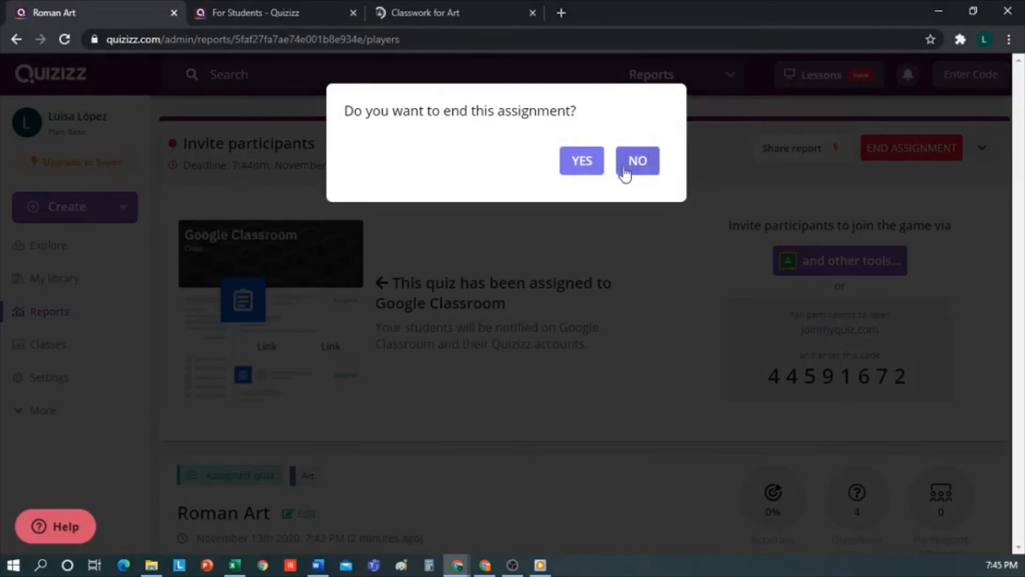
{"action": "left_click", "coordinate": [582, 161]}
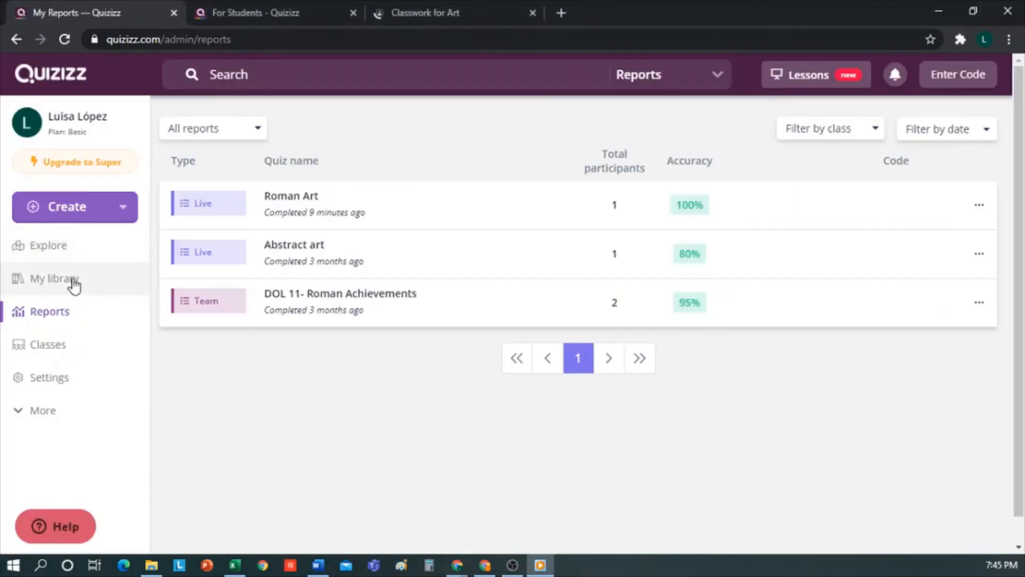
{"action": "left_click", "coordinate": [71, 281]}
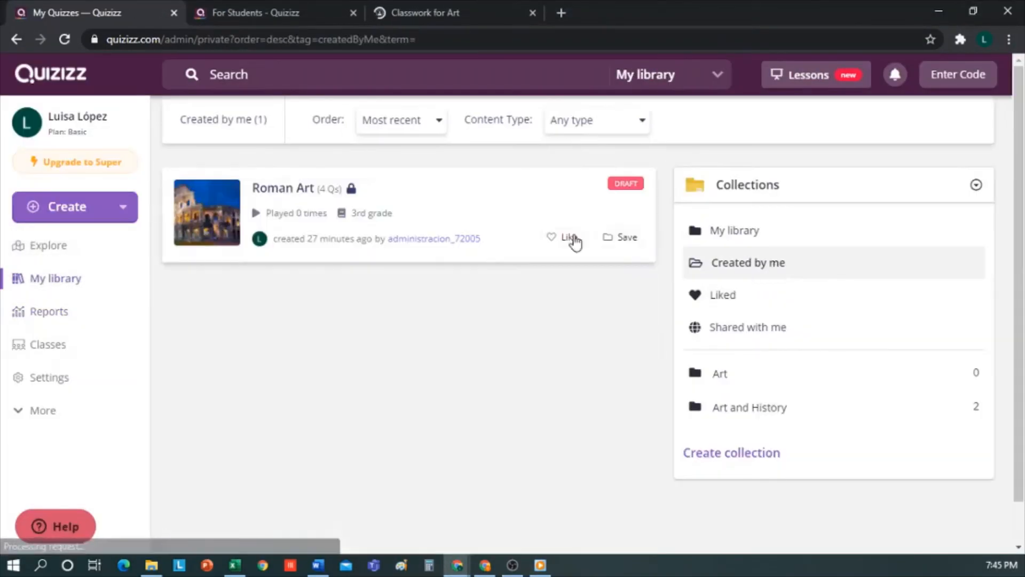
{"action": "left_click", "coordinate": [462, 206]}
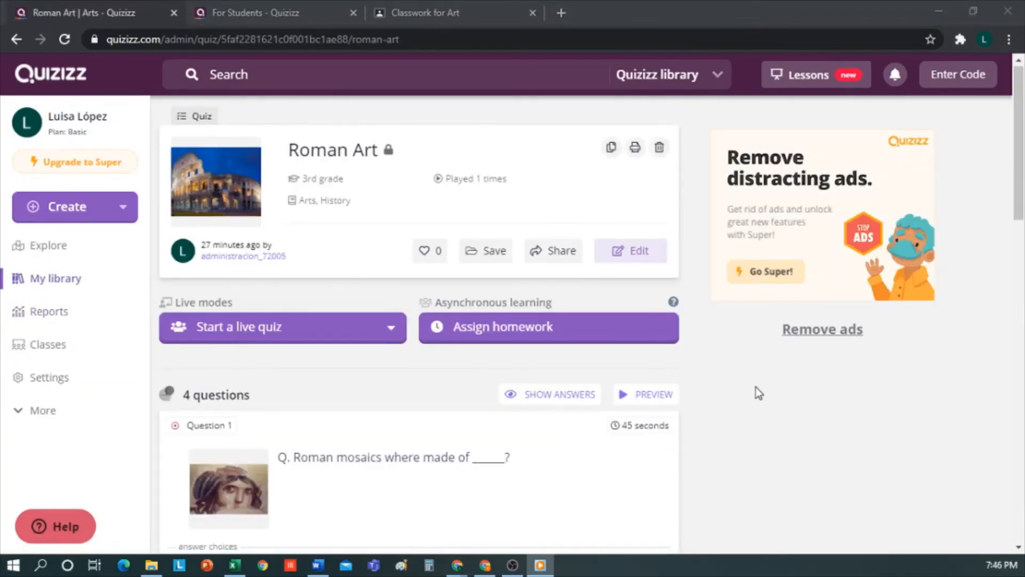
Step: Preview the Roman Art quiz as a solo game, answering "All of the above" for the mosaics and "Roman and Reman" for the sculpture
{"action": "left_click", "coordinate": [648, 396]}
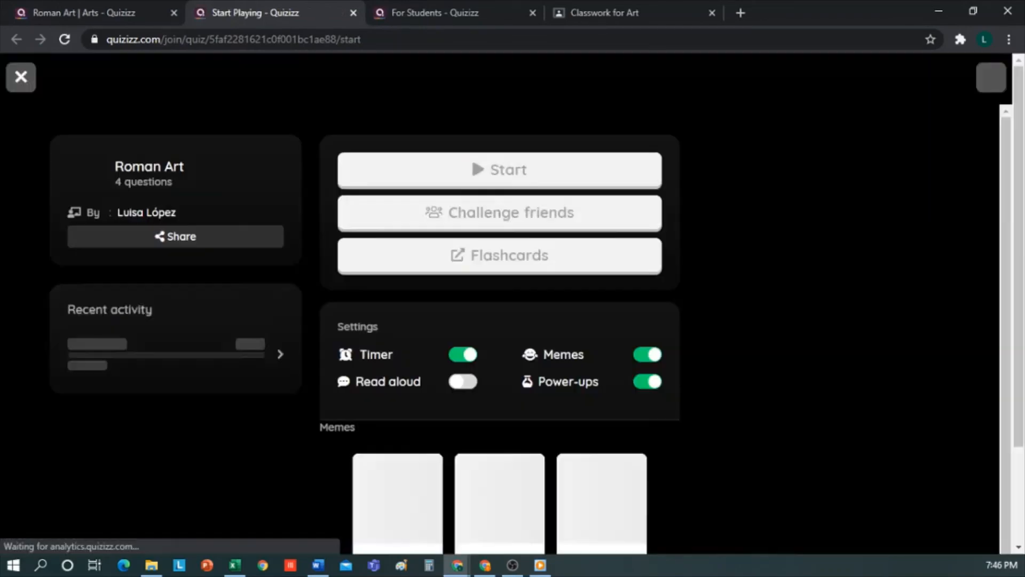
{"action": "left_click", "coordinate": [512, 172]}
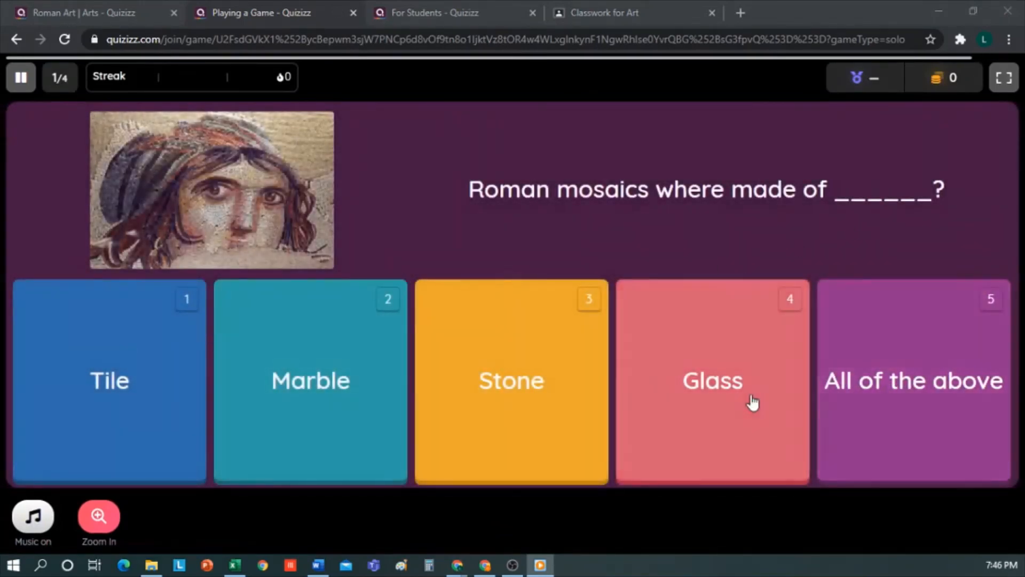
{"action": "left_click", "coordinate": [873, 372]}
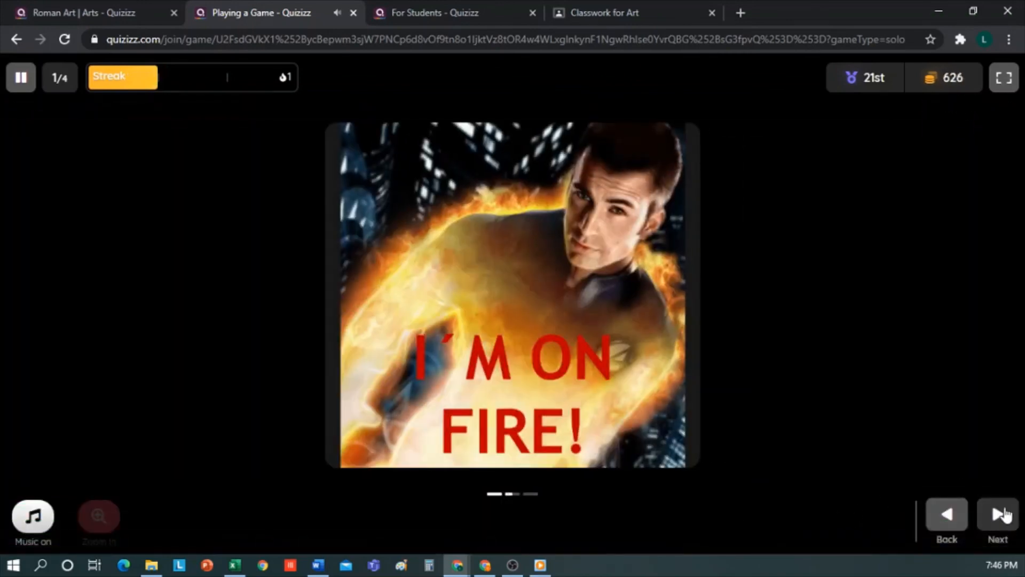
{"action": "left_click", "coordinate": [986, 507]}
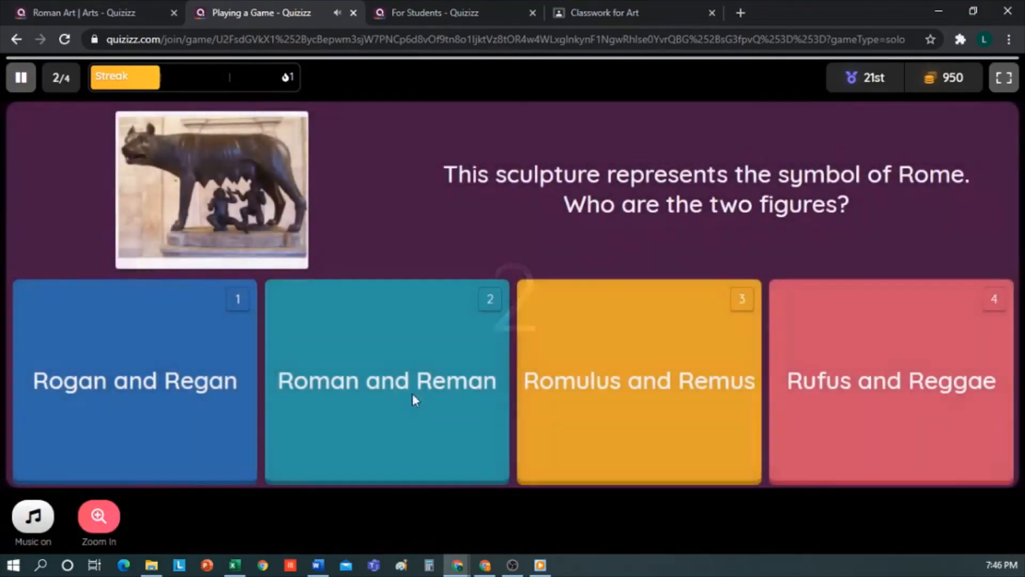
{"action": "left_click", "coordinate": [401, 408]}
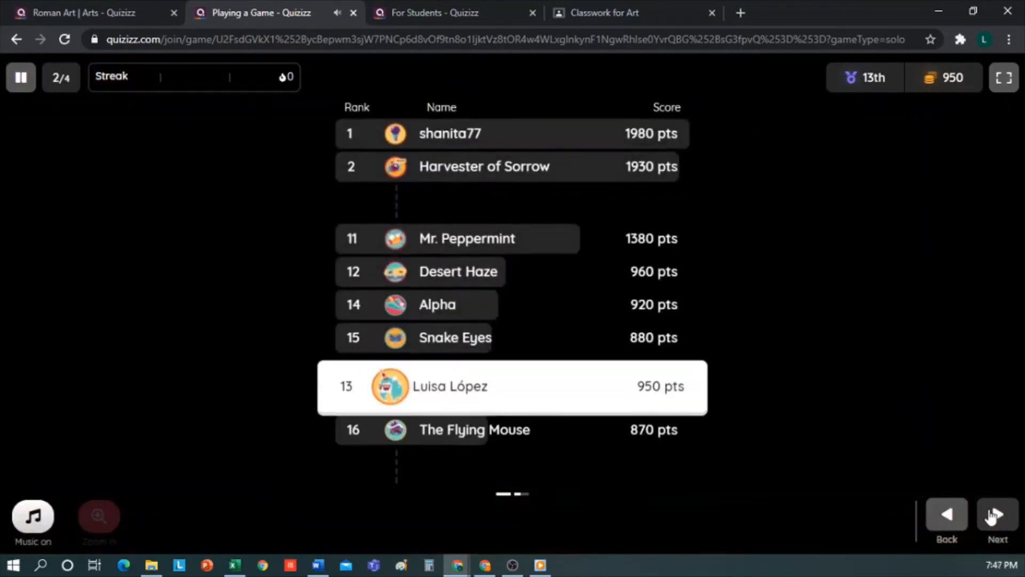
{"action": "left_click", "coordinate": [999, 512]}
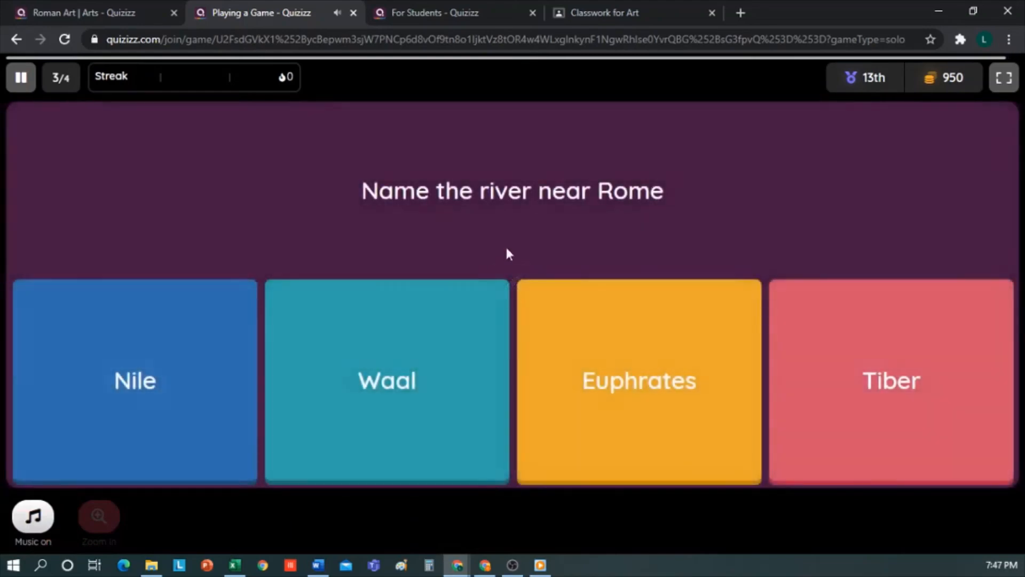
Step: Return to the Roman Art preview's start page, try its Flashcards option and copy the quiz's shareable link
{"action": "left_click", "coordinate": [84, 15]}
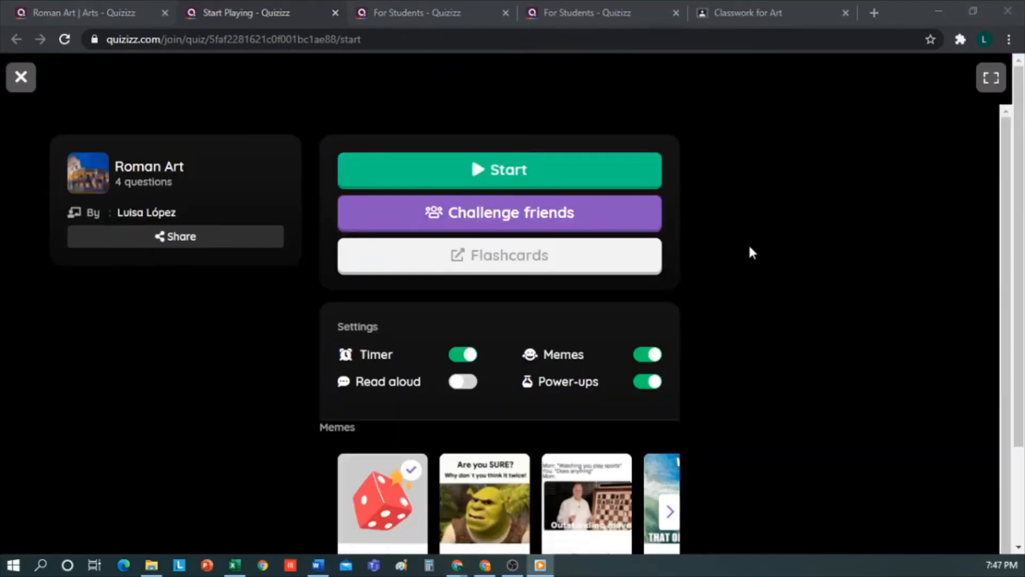
{"action": "left_click", "coordinate": [553, 265]}
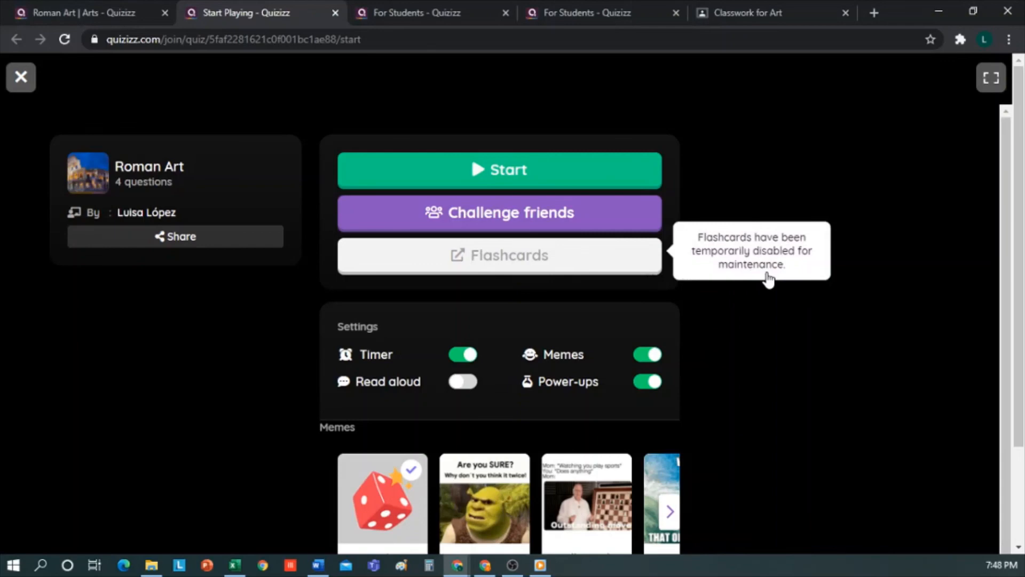
{"action": "left_click", "coordinate": [176, 237]}
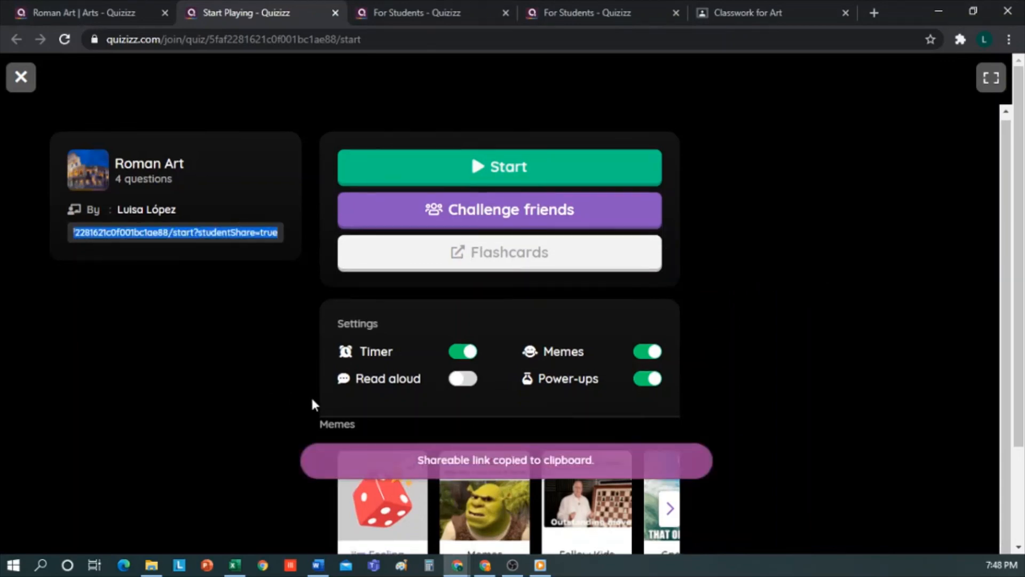
Step: Examine the game settings, meme sets and themes offered on the Roman Art start page
{"action": "scroll", "coordinate": [203, 380], "scroll_direction": "down", "scroll_amount": 2}
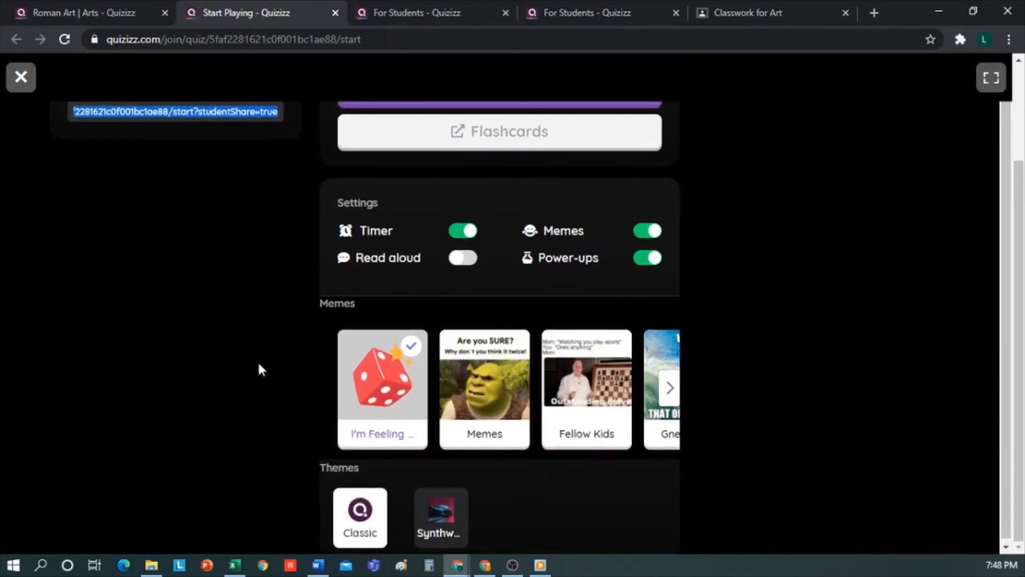
{"action": "scroll", "coordinate": [258, 368], "scroll_direction": "up", "scroll_amount": 2}
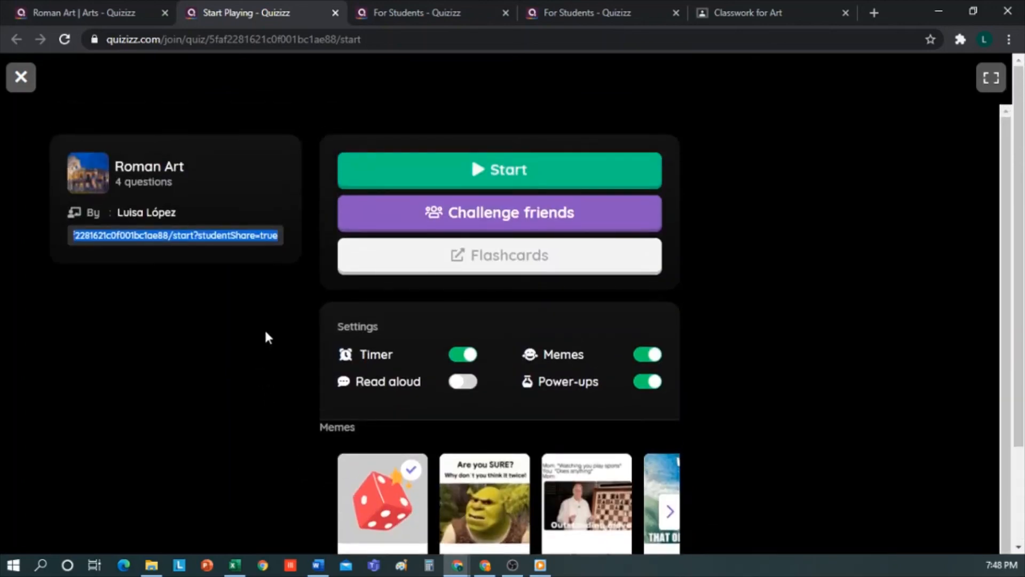
{"action": "scroll", "coordinate": [261, 347], "scroll_direction": "down", "scroll_amount": 2}
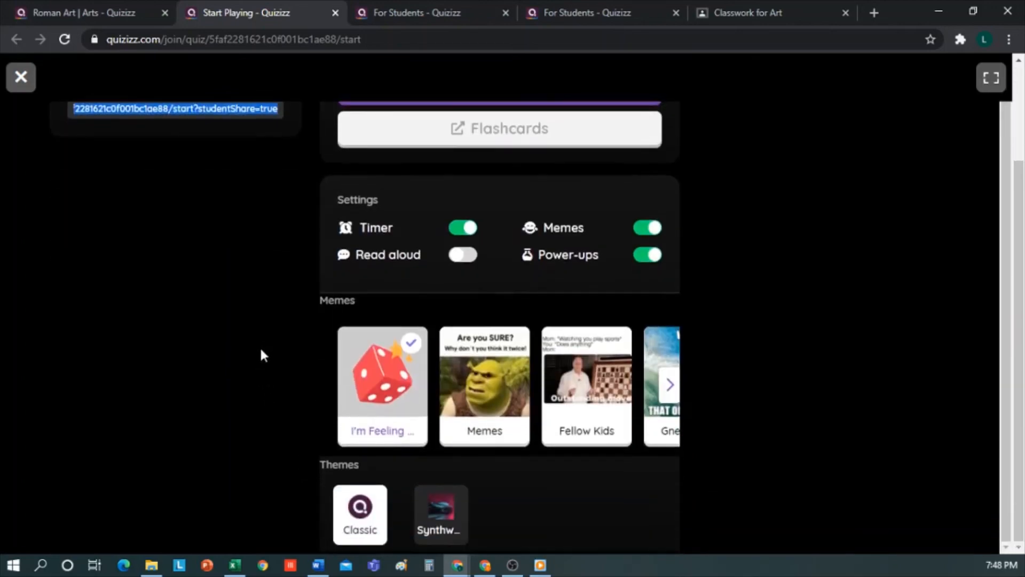
{"action": "scroll", "coordinate": [251, 275], "scroll_direction": "up", "scroll_amount": 1}
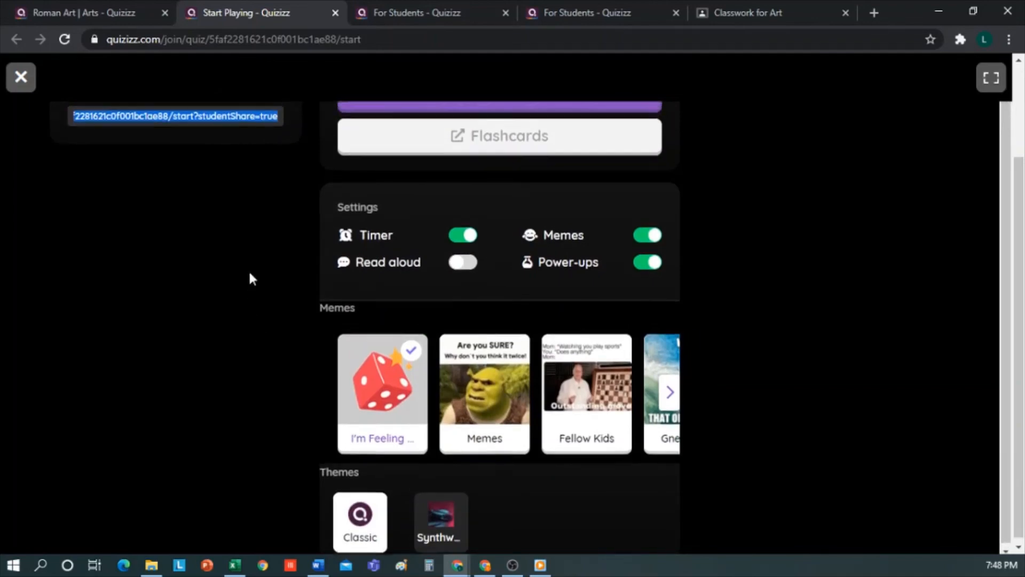
{"action": "scroll", "coordinate": [248, 270], "scroll_direction": "up", "scroll_amount": 2}
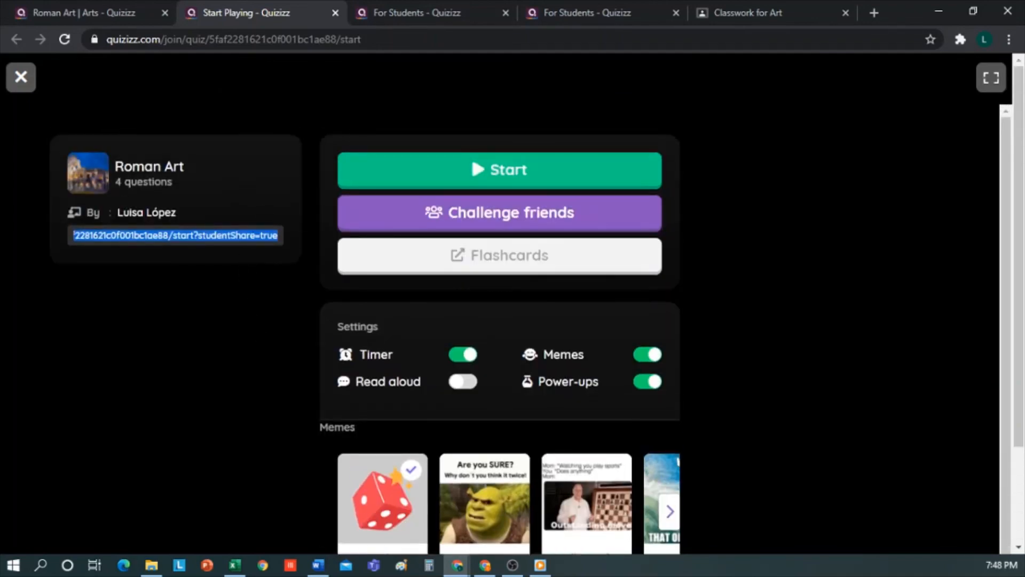